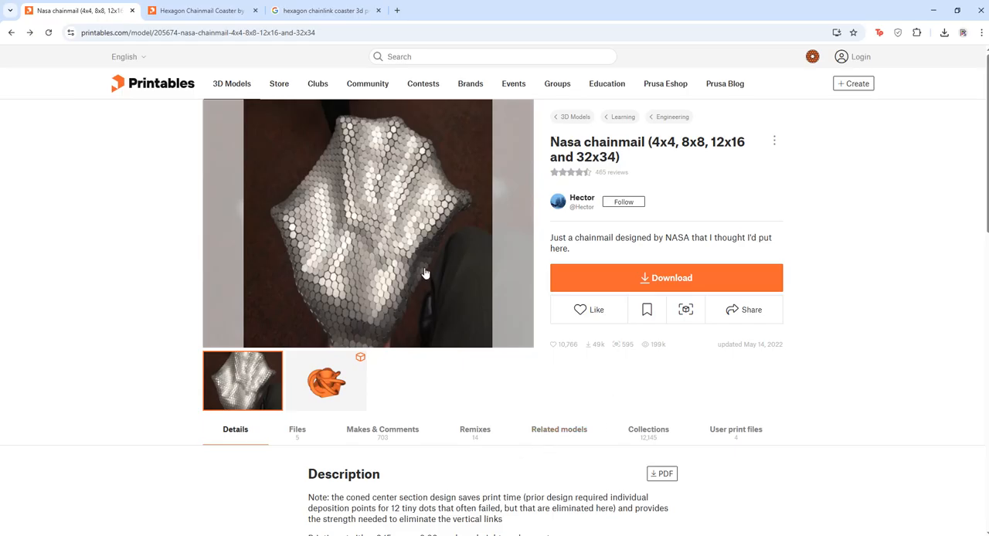
Step: Examine the NASA chainmail photo and the single-link 3D model in the enlarged preview
left_click(378, 214)
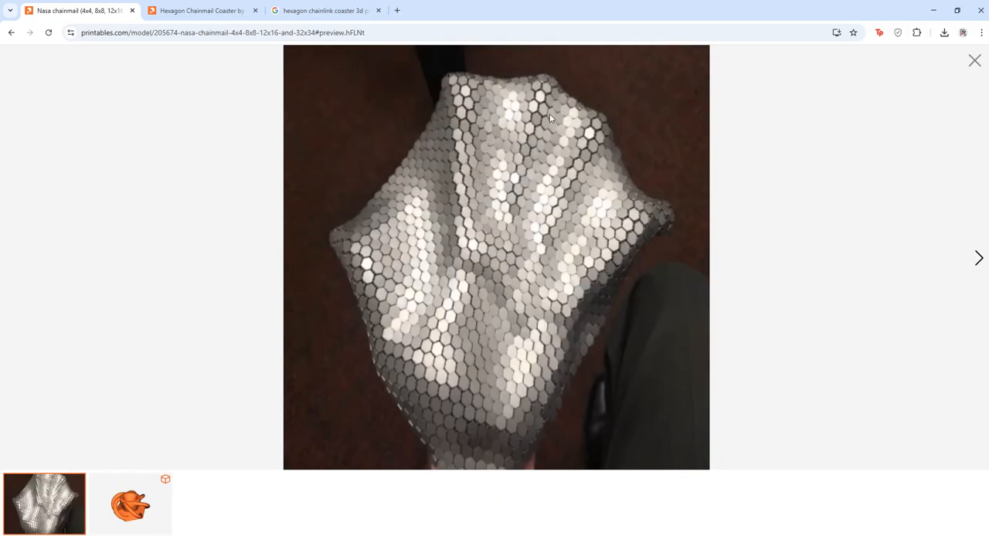
left_click(133, 516)
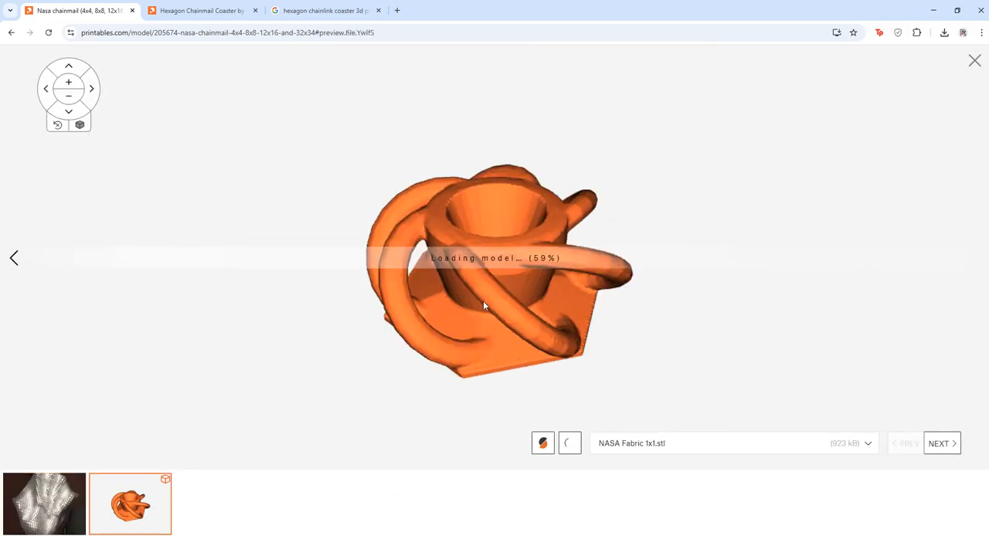
left_click_drag(422, 269, 853, 125)
left_click(974, 60)
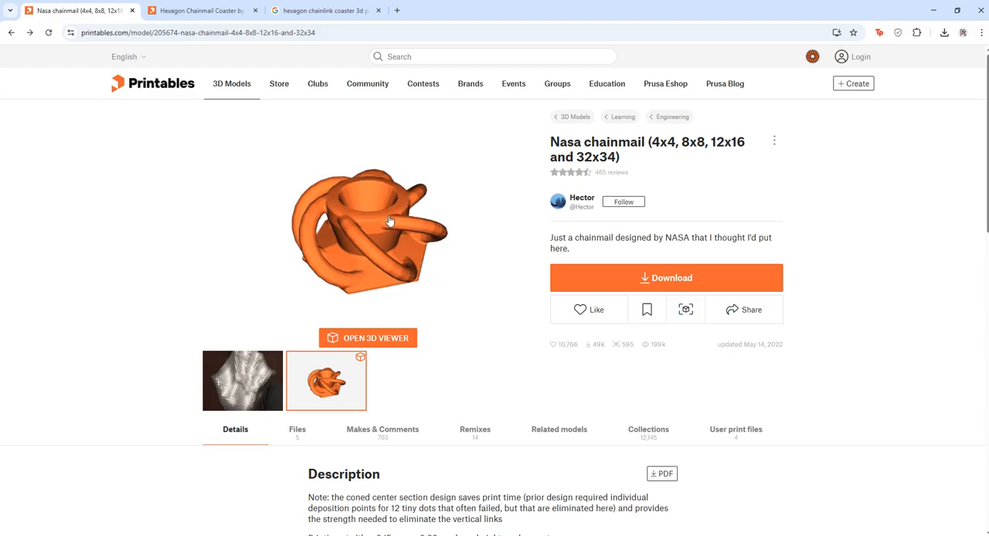
Step: Look through the gallery images of the Hexagon Chainmail Coaster, including the mug, full coaster and single-link views
left_click(195, 8)
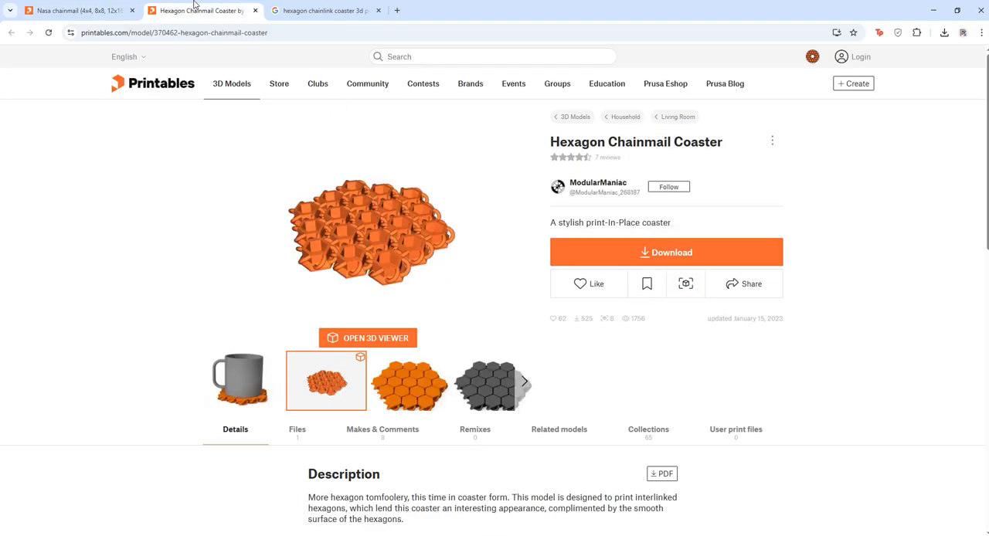
left_click(242, 391)
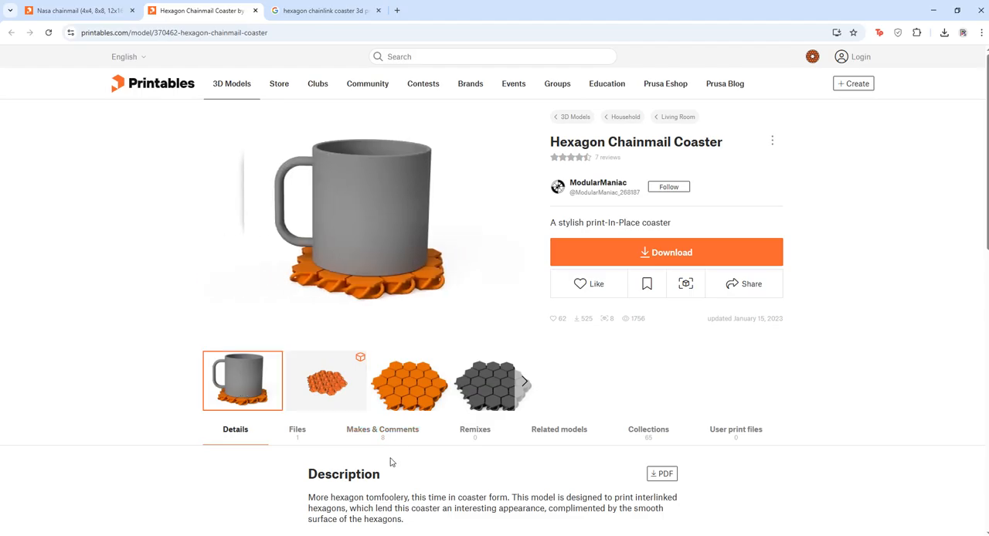
left_click(418, 399)
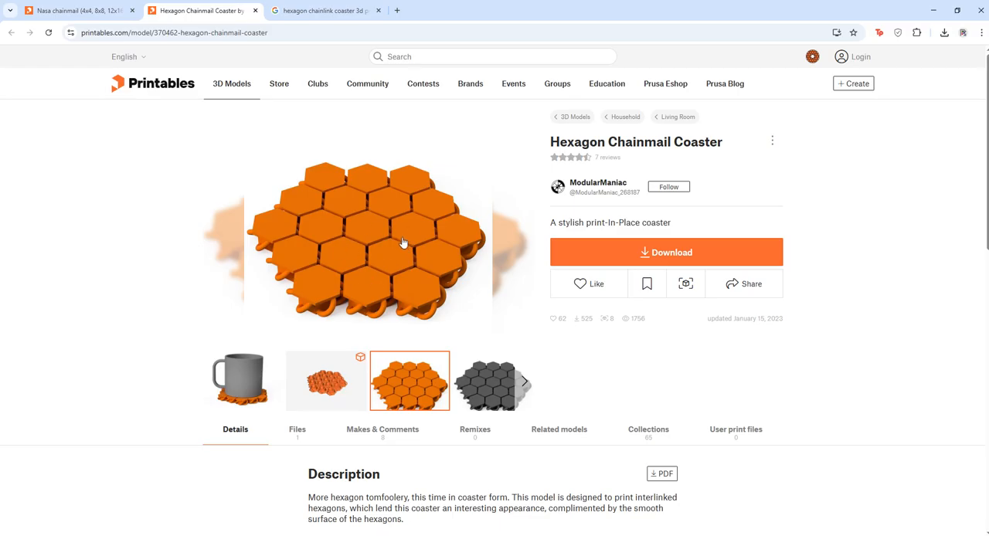
left_click(335, 398)
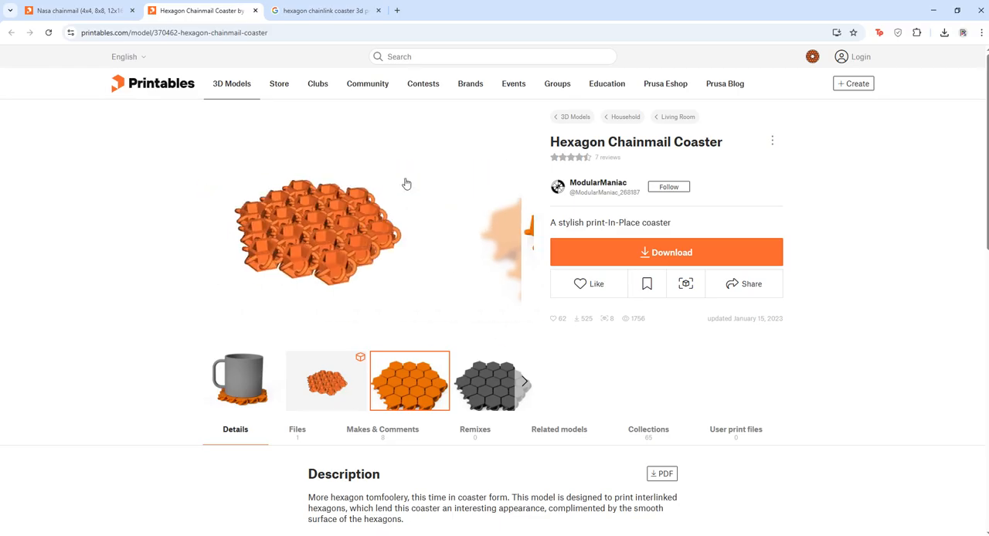
left_click(524, 381)
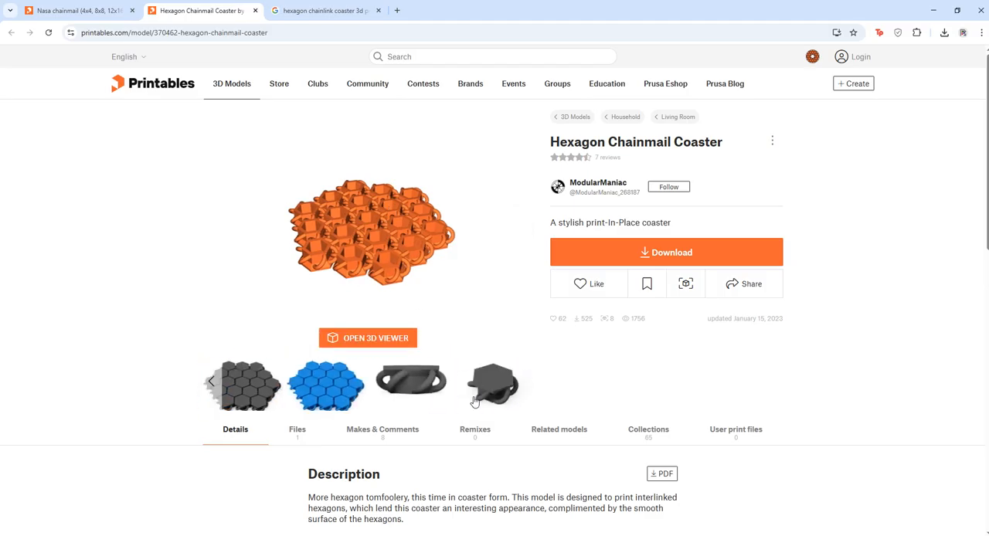
left_click(466, 401)
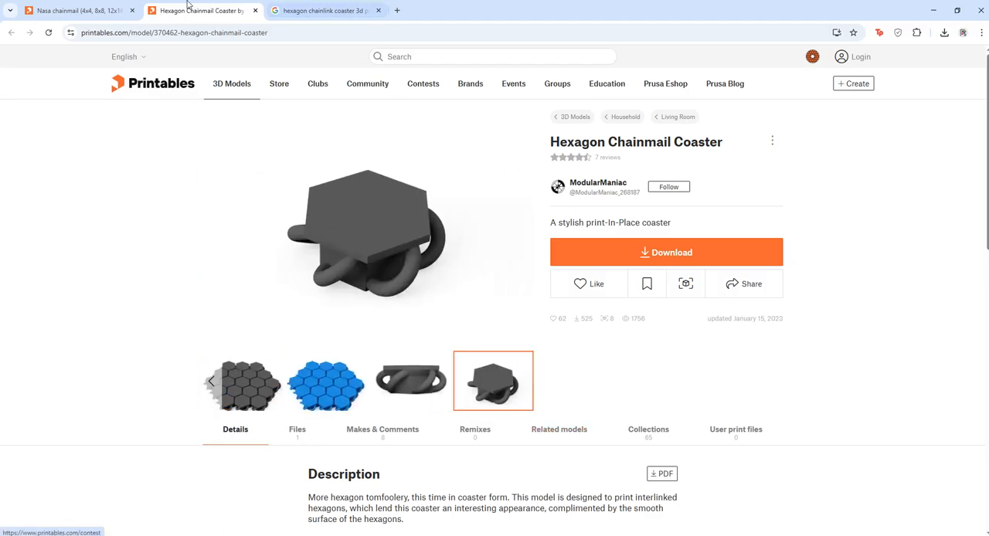
left_click(212, 382)
left_click(242, 381)
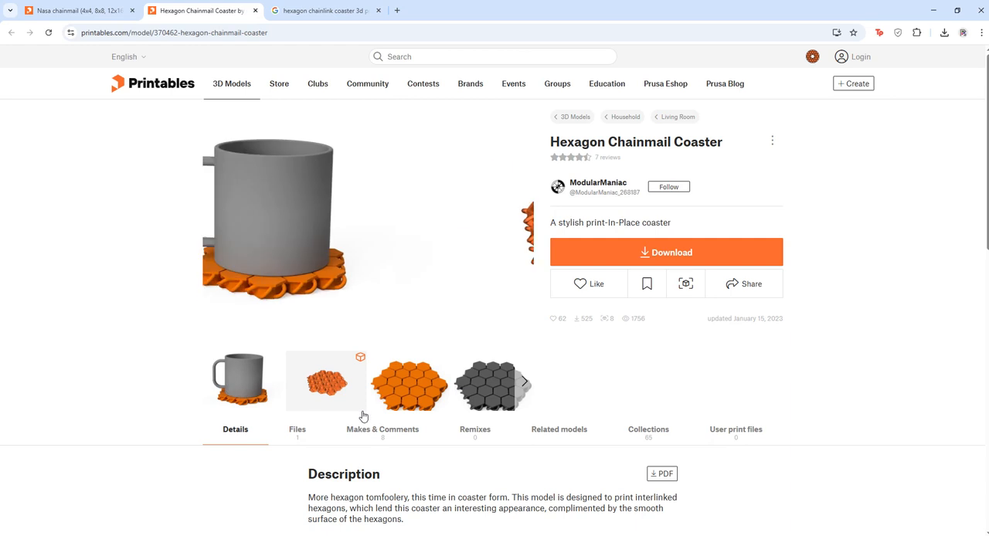
left_click(421, 407)
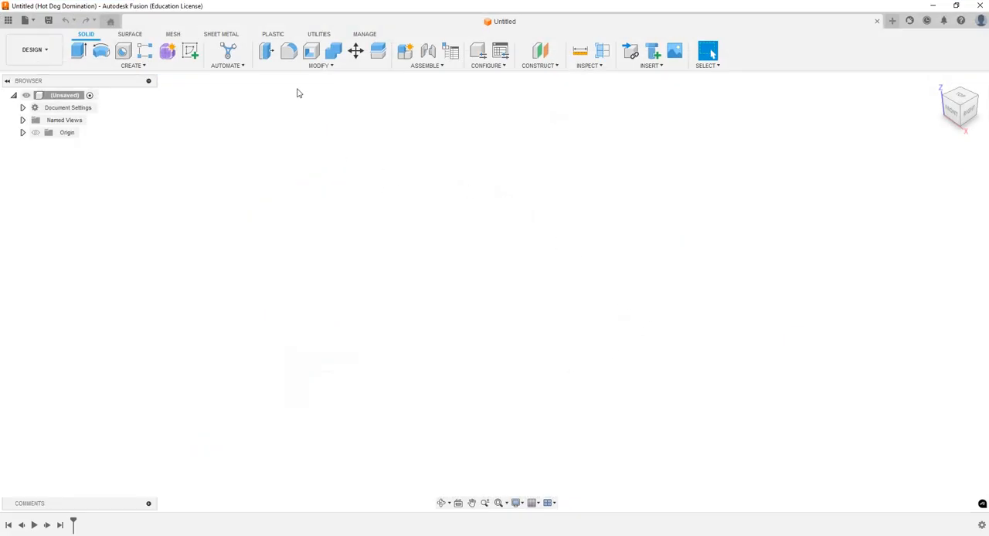
Step: In Autodesk Fusion, sketch a six-sided circumscribed polygon centered on the origin of the horizontal plane, about 0.86 in from center to edge
left_click(193, 52)
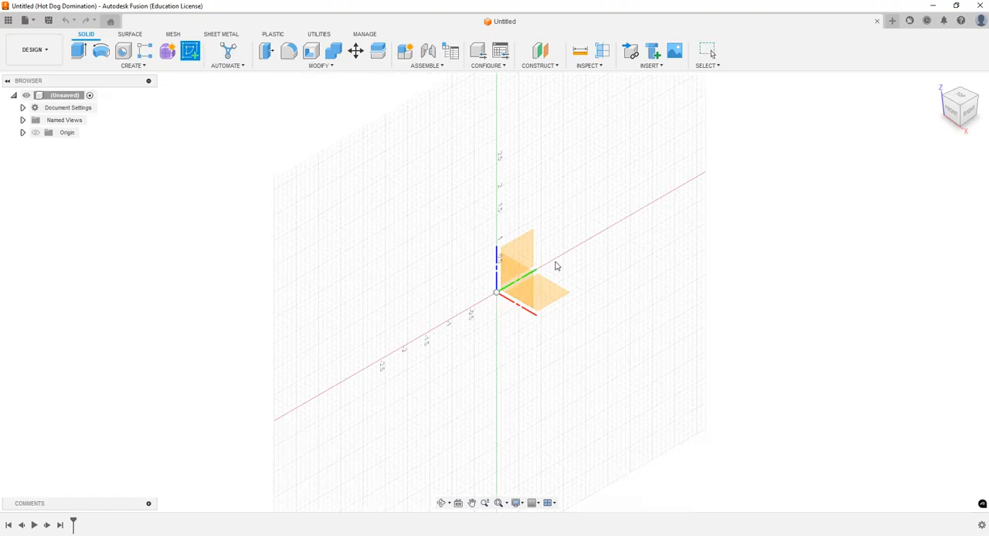
left_click(561, 299)
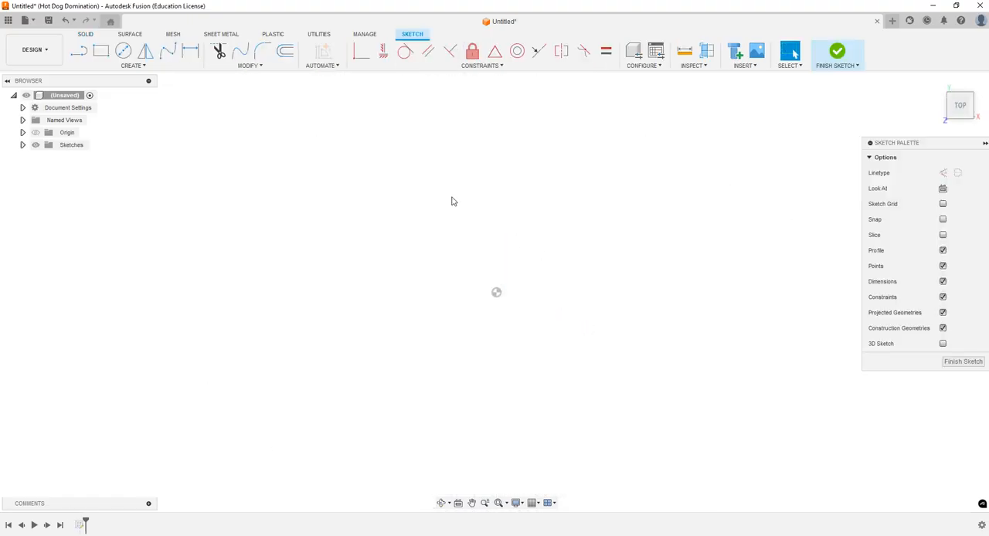
left_click(123, 67)
mouse_move(127, 118)
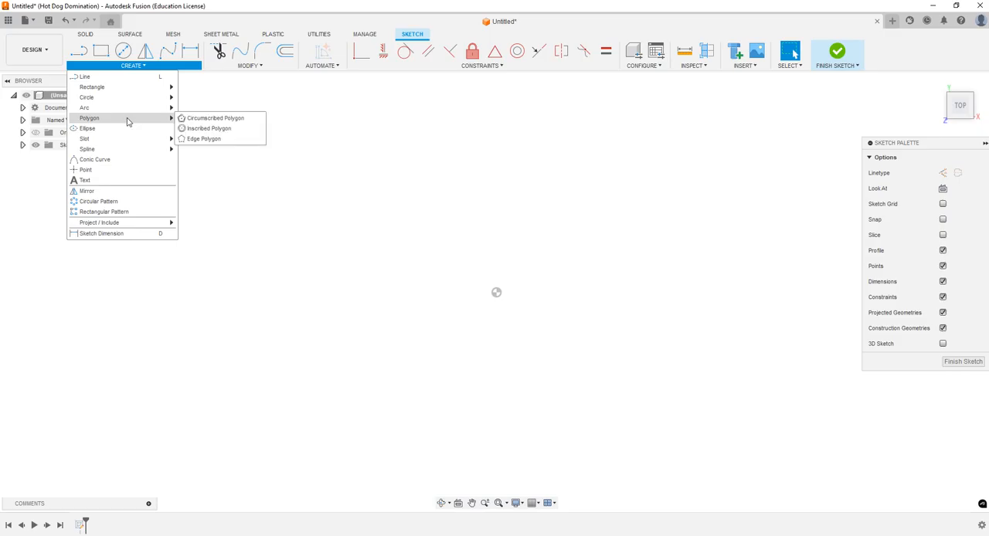
left_click(207, 121)
left_click(496, 292)
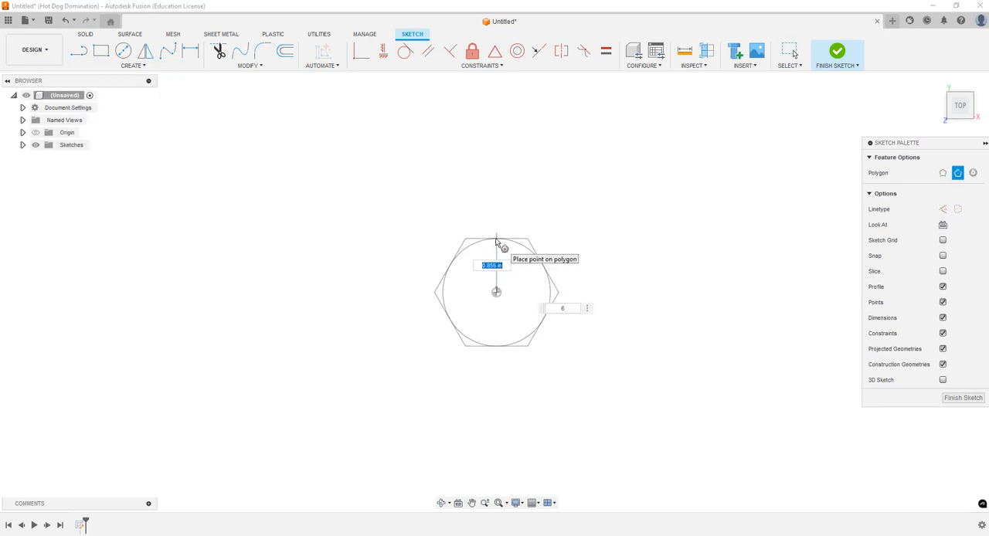
left_click(496, 242)
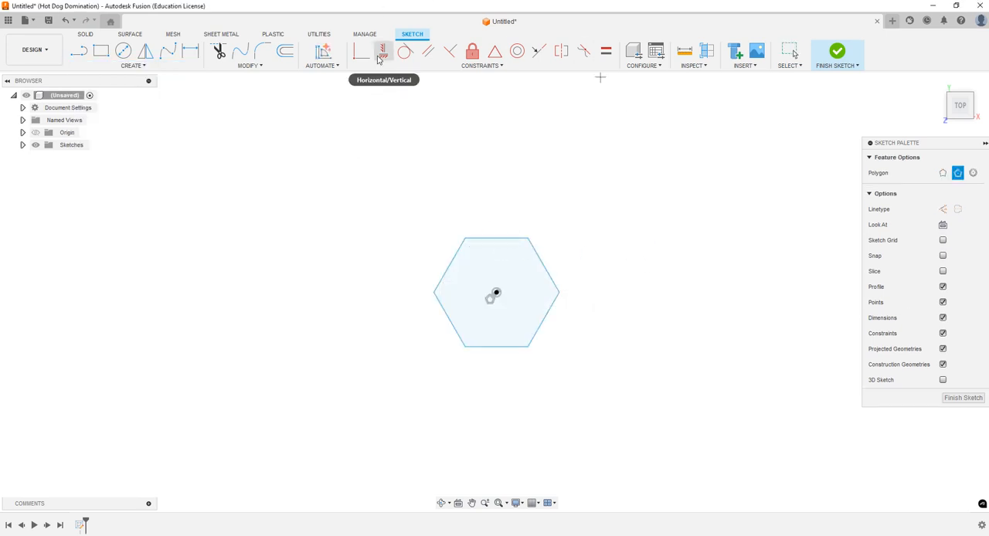
Step: Apply a Horizontal/Vertical constraint to the hexagon's upper edge
left_click(384, 51)
left_click(510, 239)
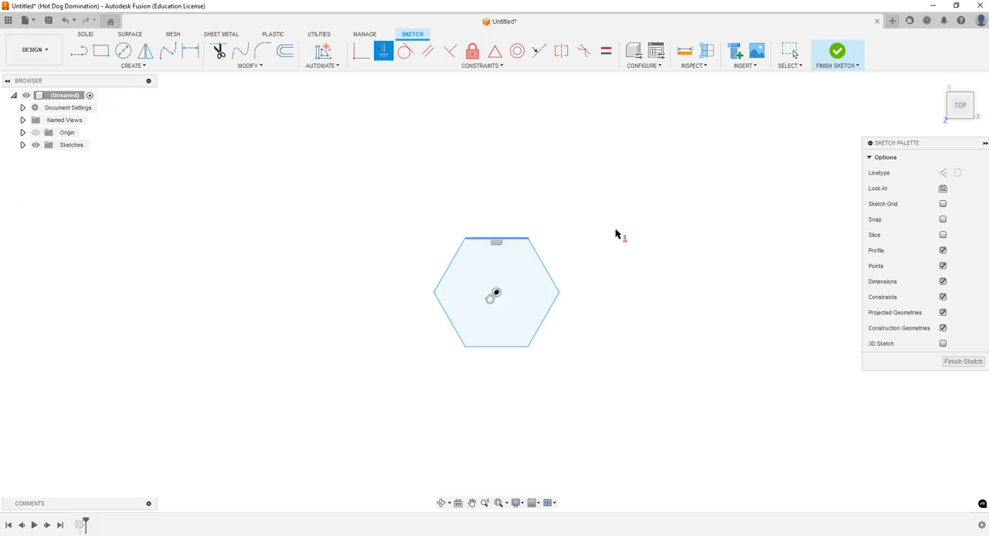
key("Escape")
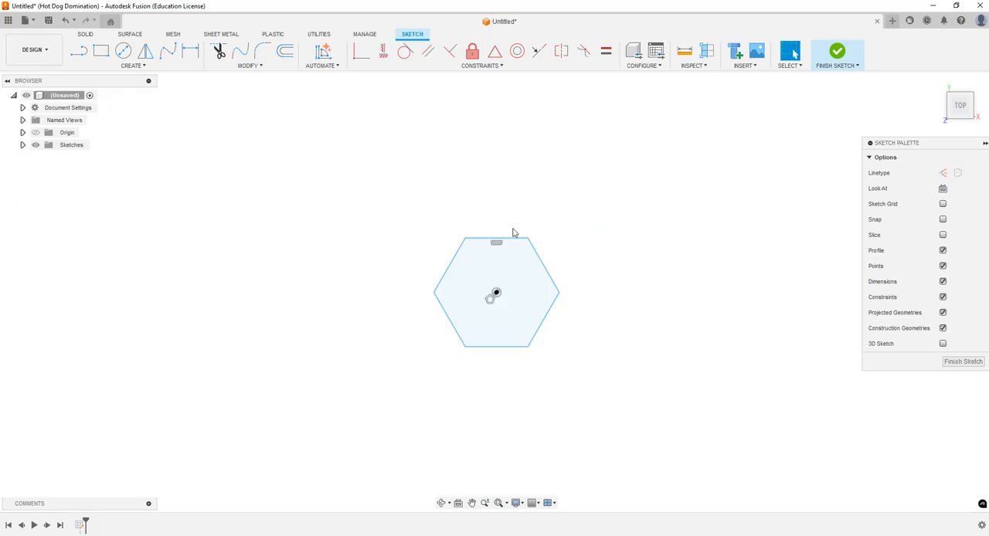
Step: Dimension the distance from the hexagon's center to its upper edge as 0.375 in and finish the sketch
left_click(191, 55)
left_click(496, 293)
left_click(507, 239)
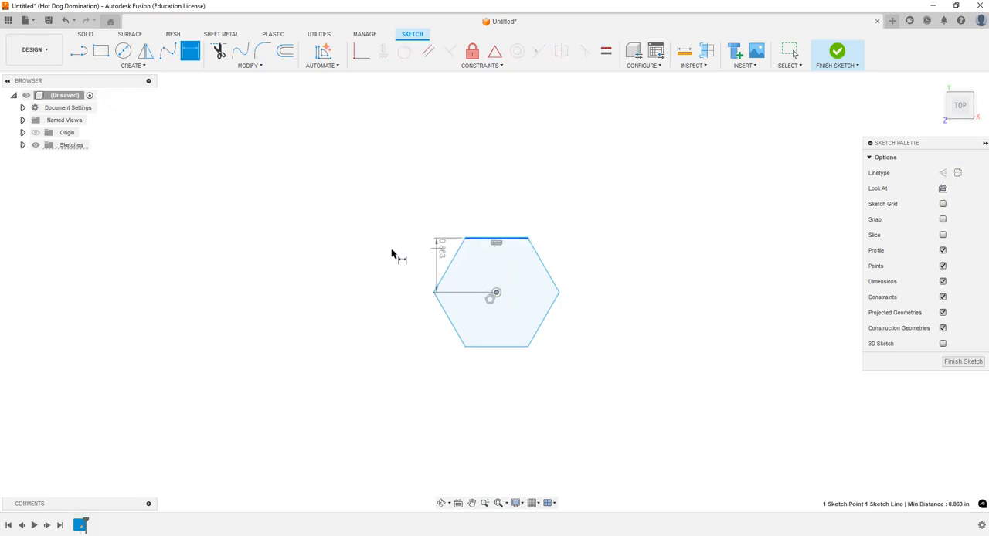
left_click(366, 263)
type("0.375")
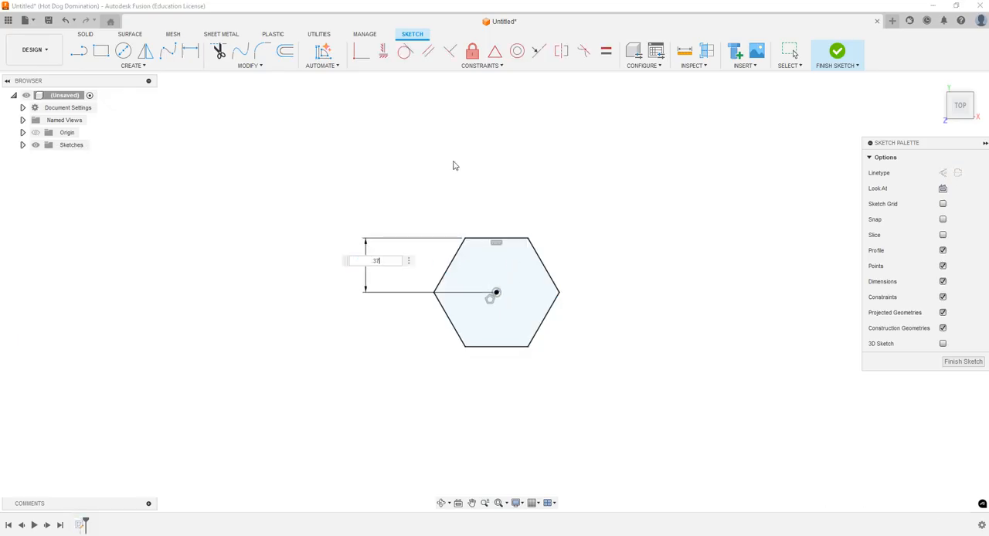
key("Return")
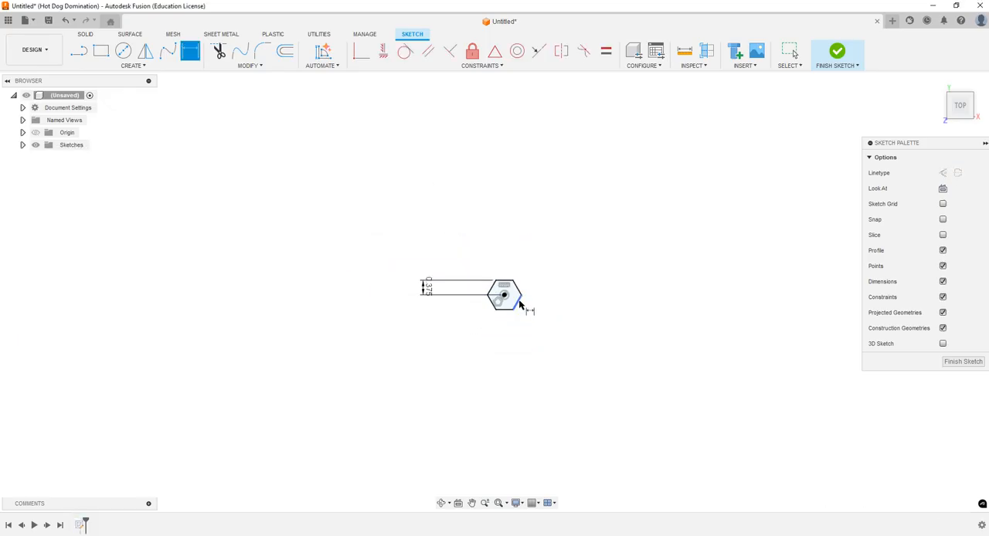
left_click(836, 53)
Step: Extrude the hexagon profile symmetrically as a new body with a distance of 0.25 in
left_click(944, 87)
scroll(554, 426, "down", 3)
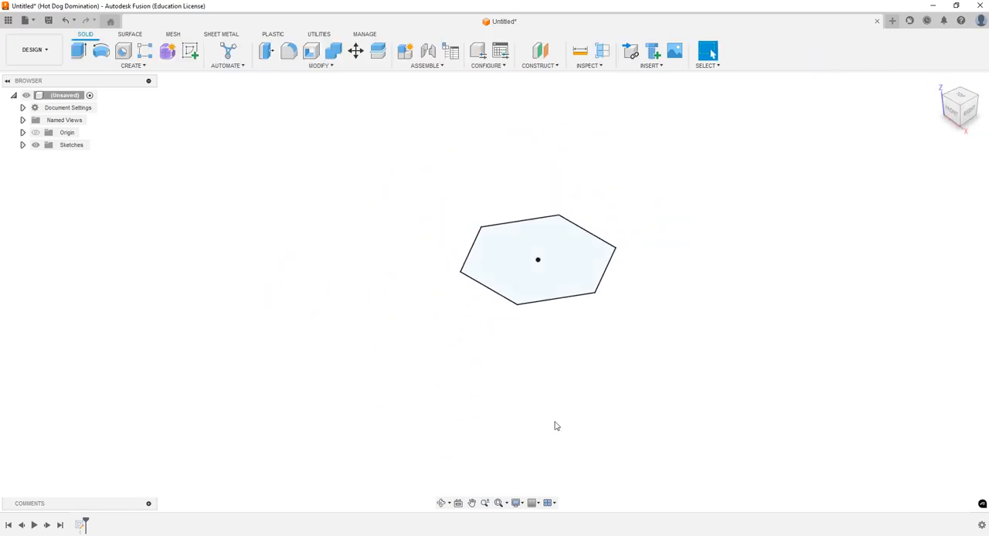
left_click(78, 51)
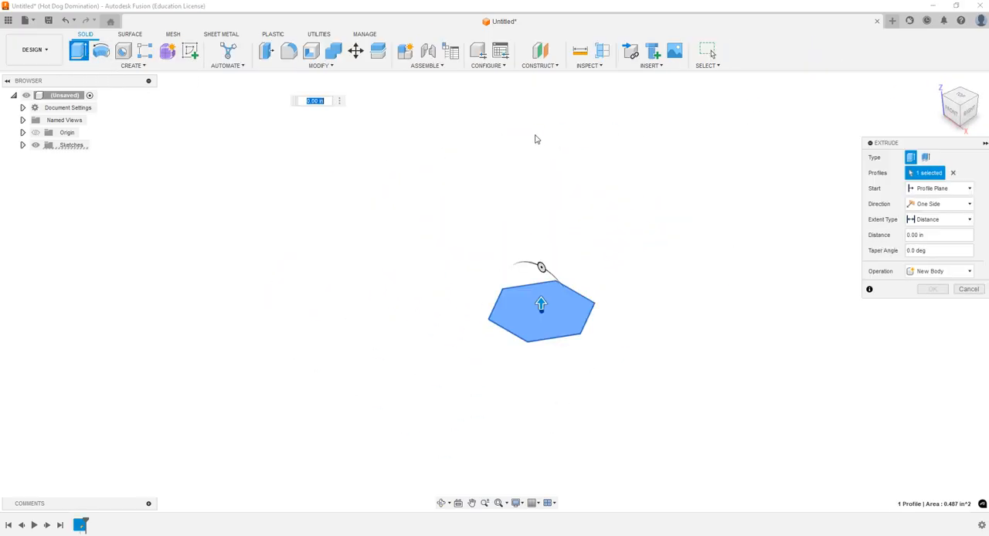
left_click(938, 204)
left_click(937, 244)
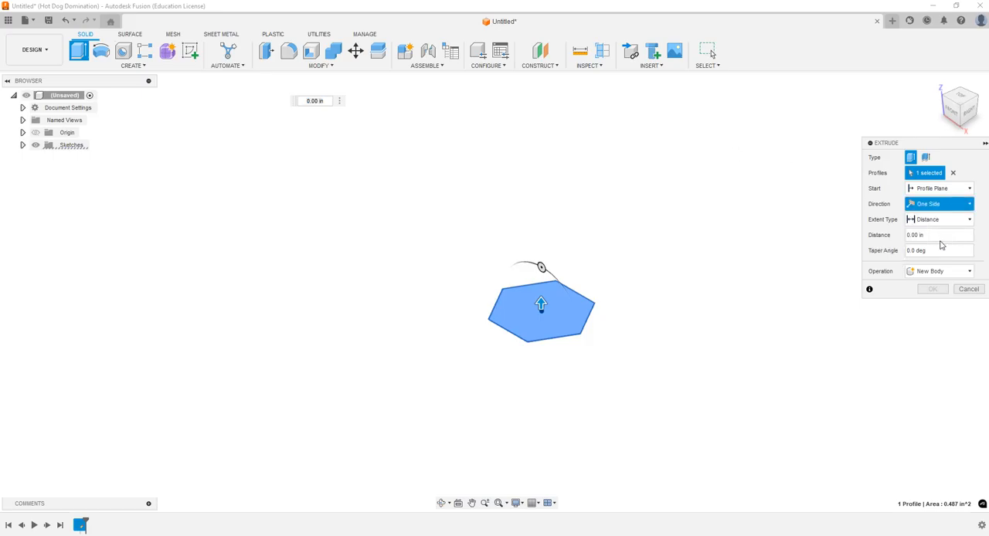
left_click(931, 236)
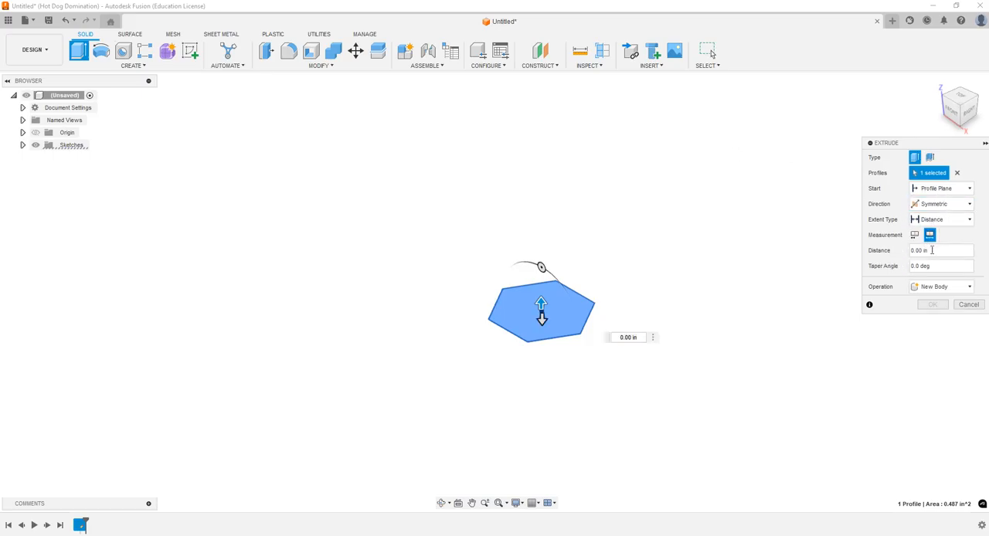
key("BackSpace")
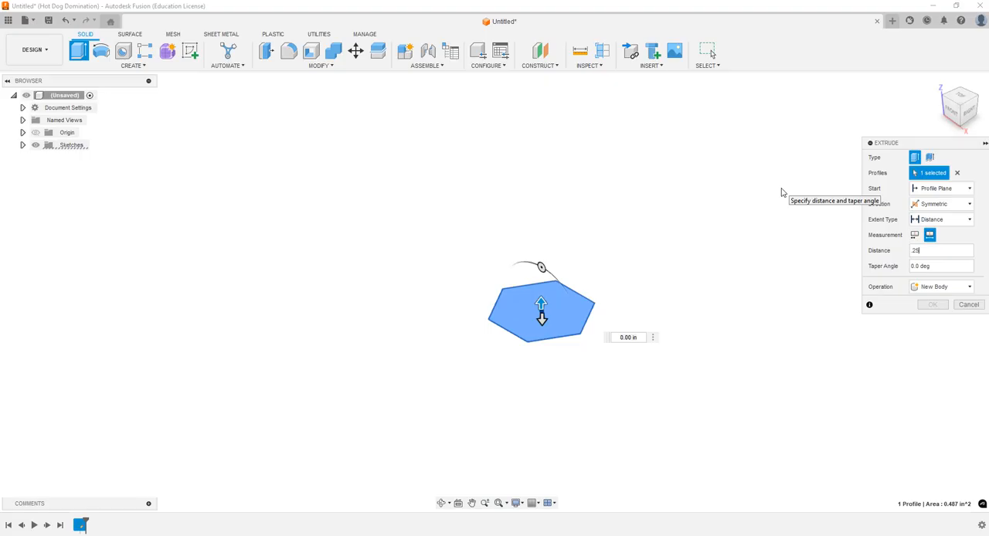
type(".25")
key("Return")
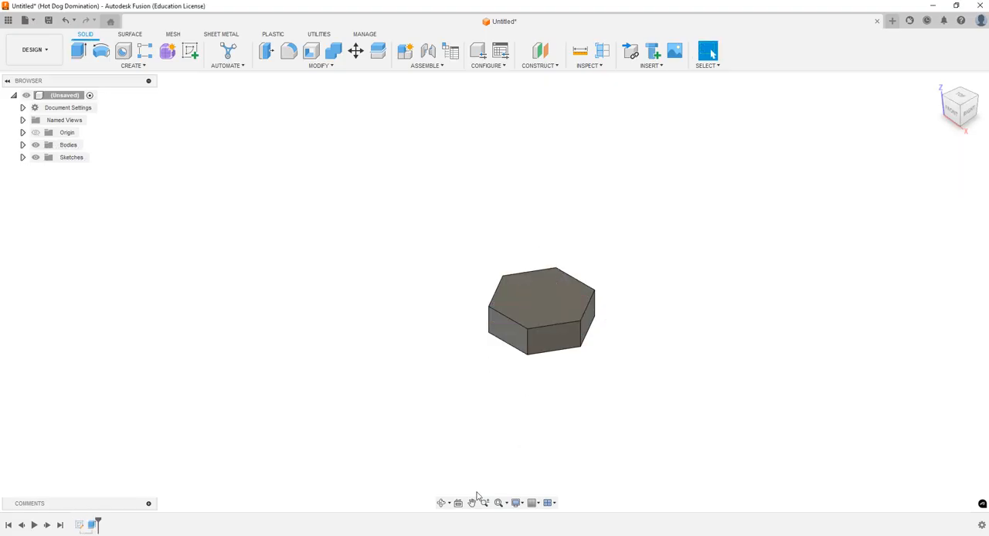
Step: Start a sketch on the hexagonal body's front side face and draw a sloping construction line about 0.38 in long across it
left_click(441, 503)
left_click_drag(502, 472, 611, 272)
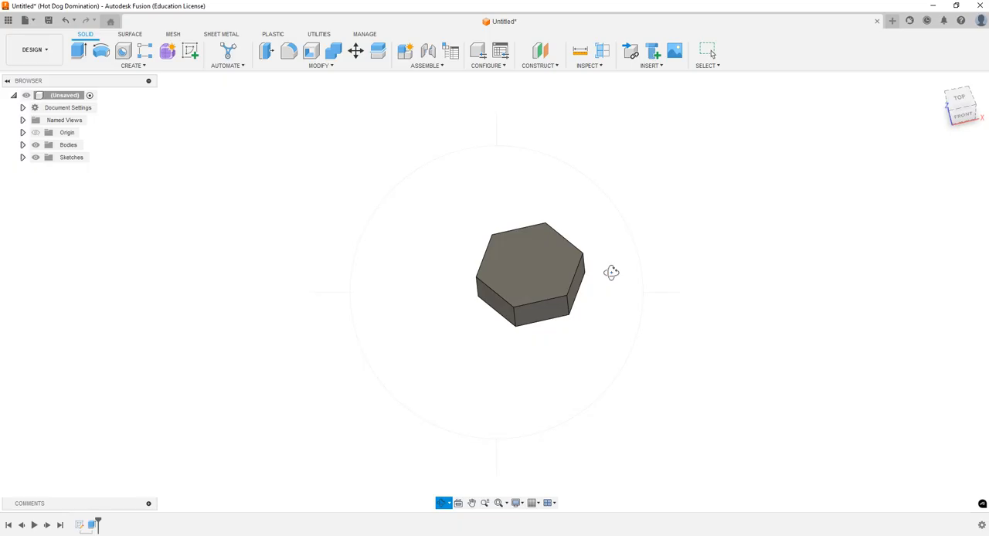
left_click_drag(623, 280, 665, 276)
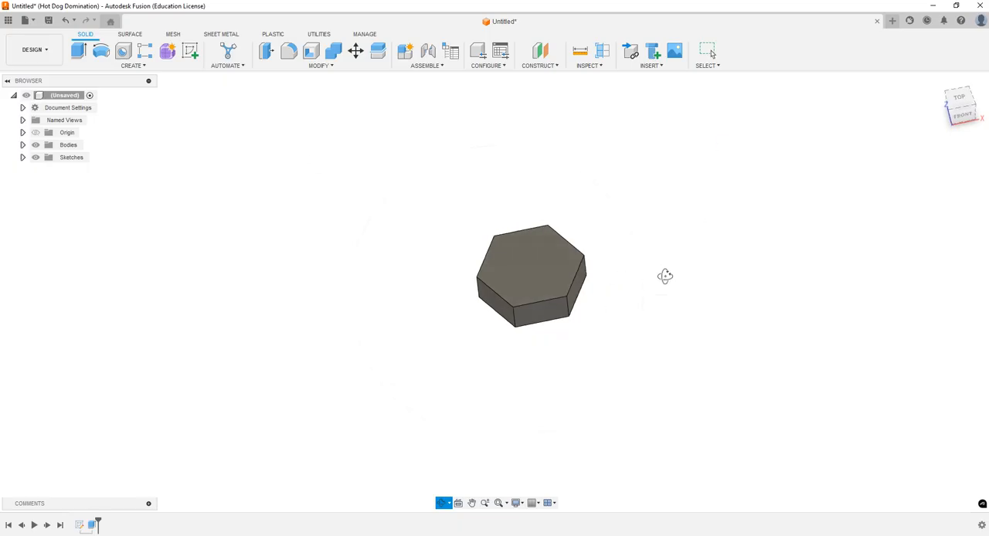
key("Escape")
left_click(189, 50)
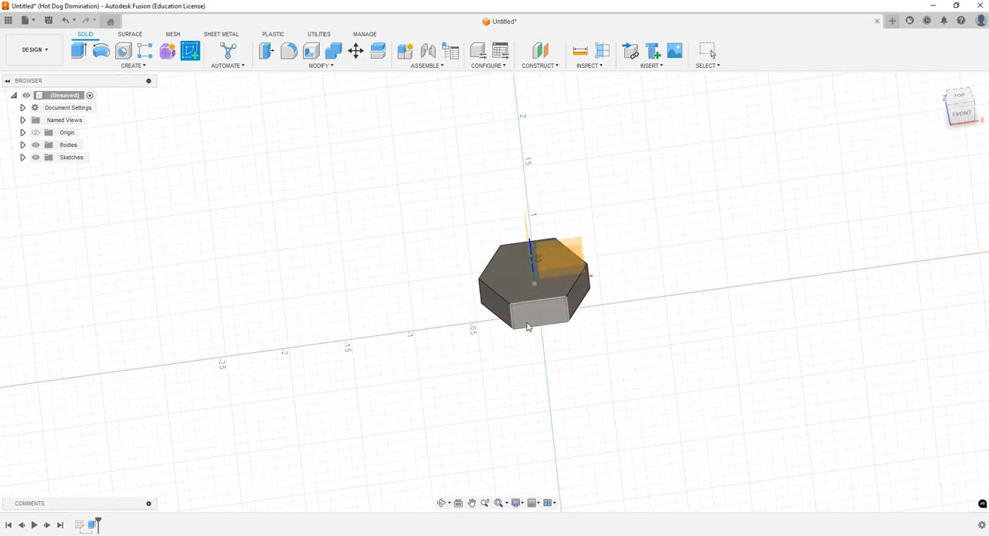
left_click(528, 318)
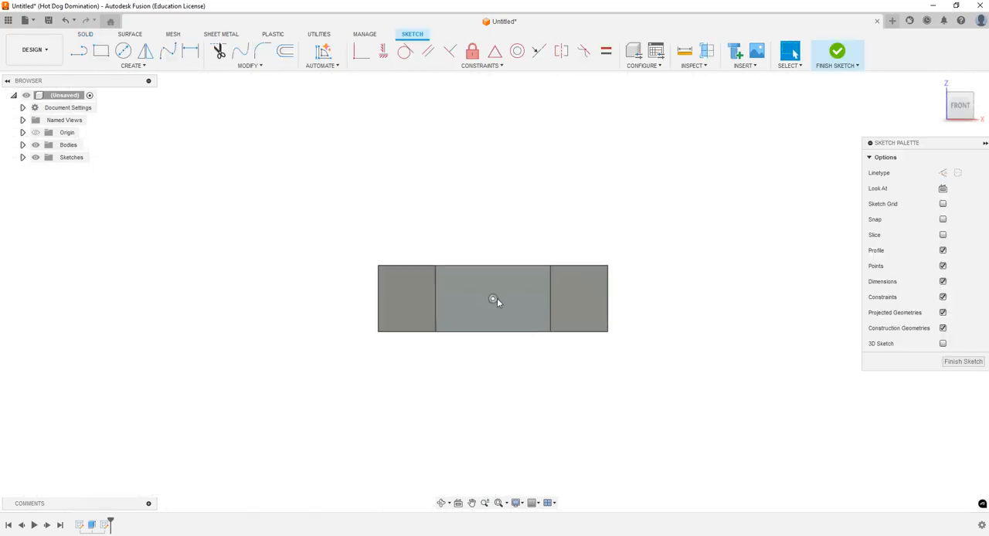
left_click(79, 51)
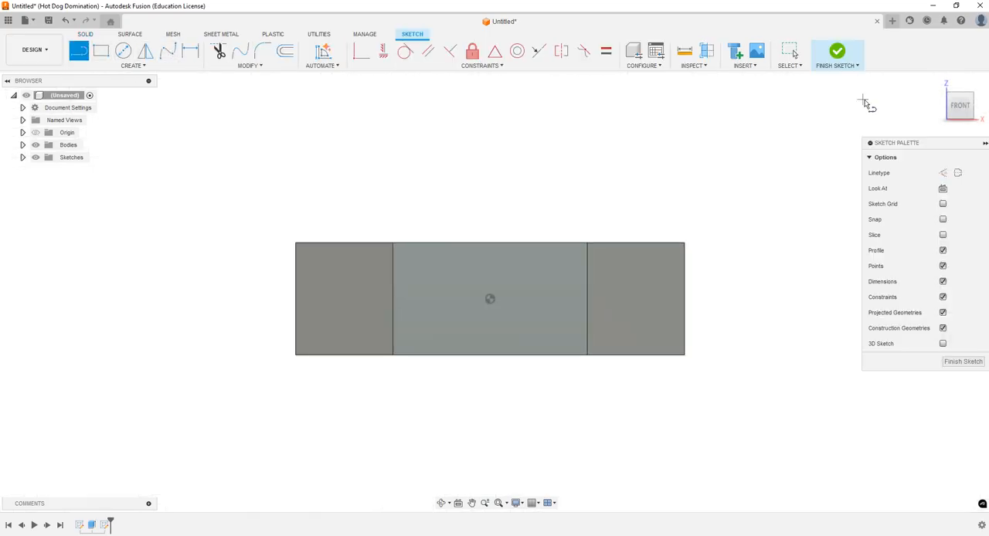
left_click(944, 173)
left_click(417, 269)
left_click(571, 339)
key("Escape")
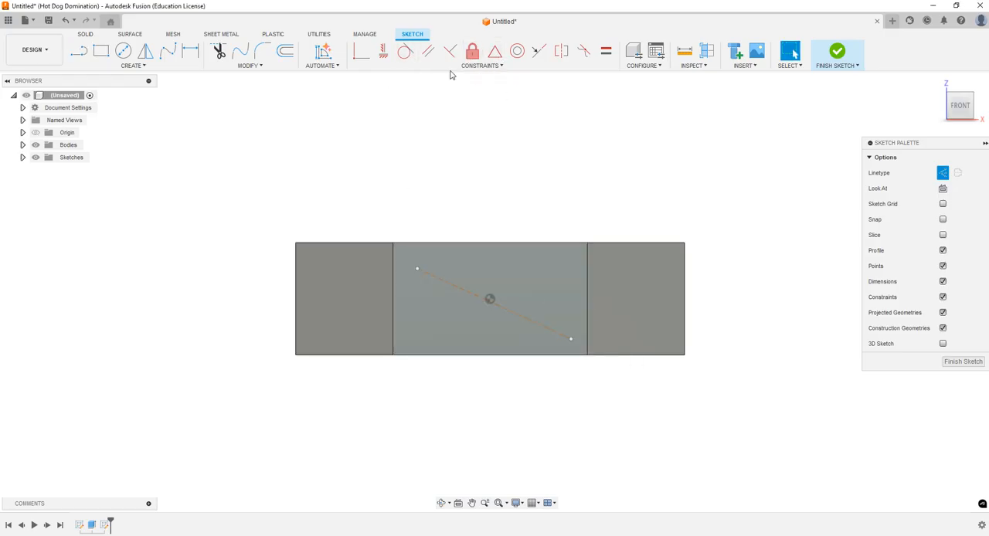
Step: Constrain the midpoint of the sloping construction line to the sketch origin
left_click(496, 54)
left_click(510, 316)
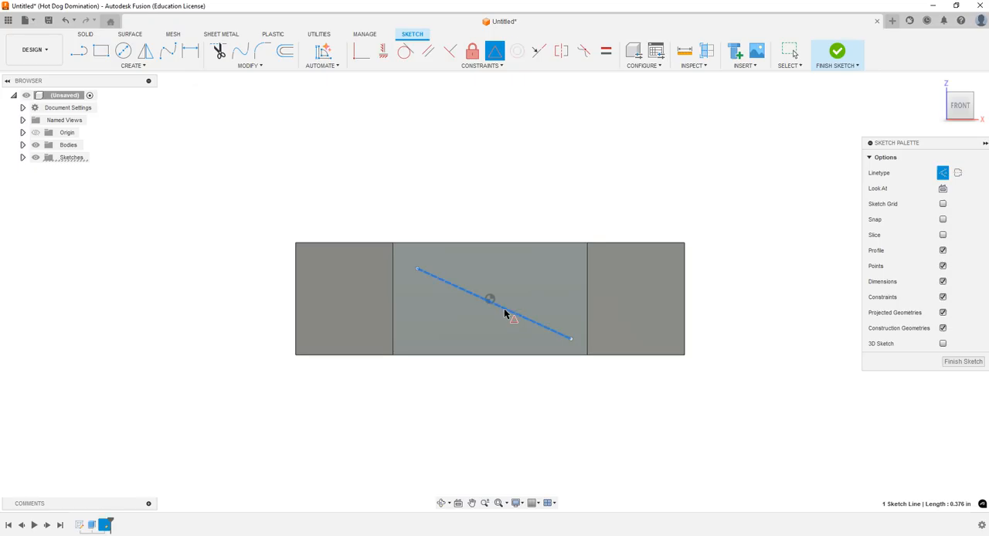
left_click(490, 299)
key("Escape")
Step: Dimension the angle between the sloping construction line and the front face's lower edge as 45 degrees
key("d")
left_click(519, 313)
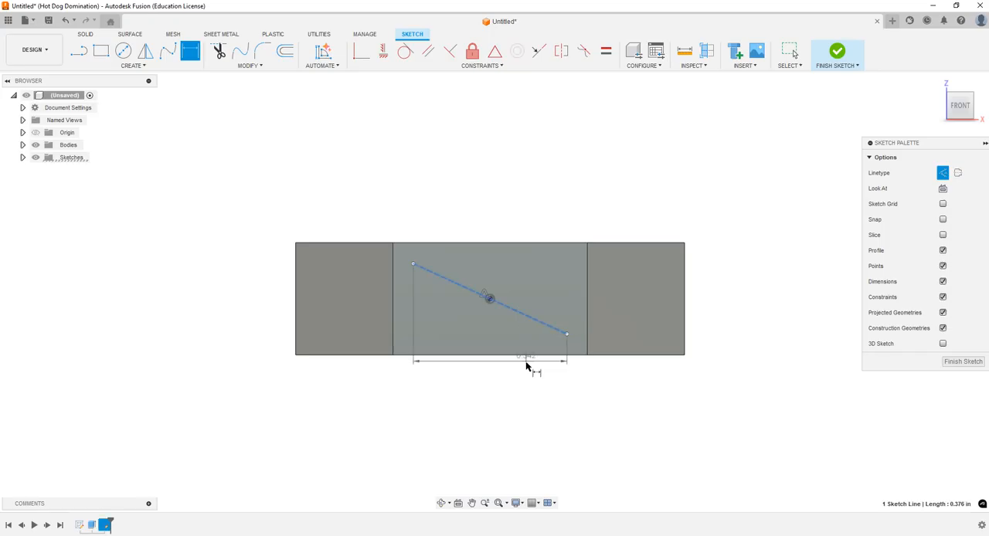
left_click(525, 356)
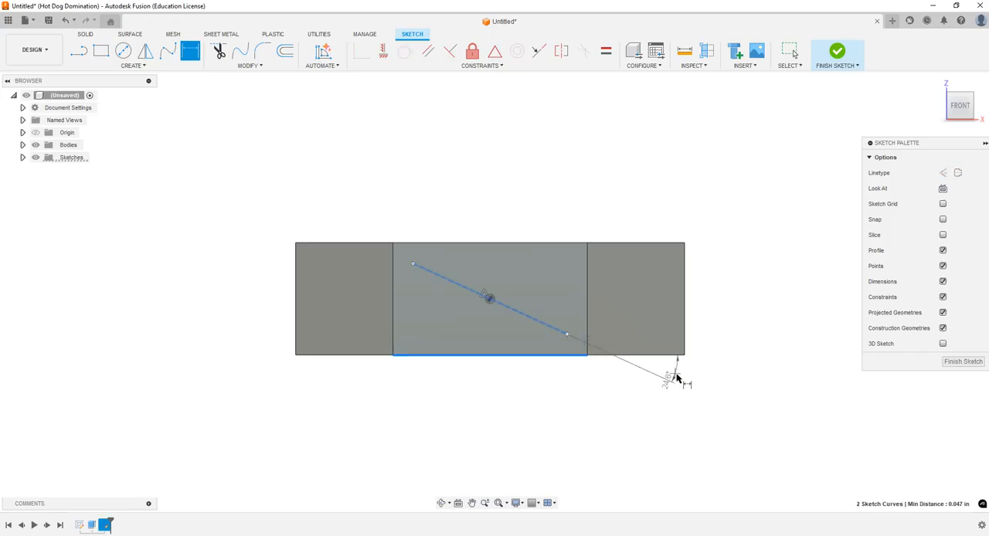
left_click(689, 379)
type("45")
key("Return")
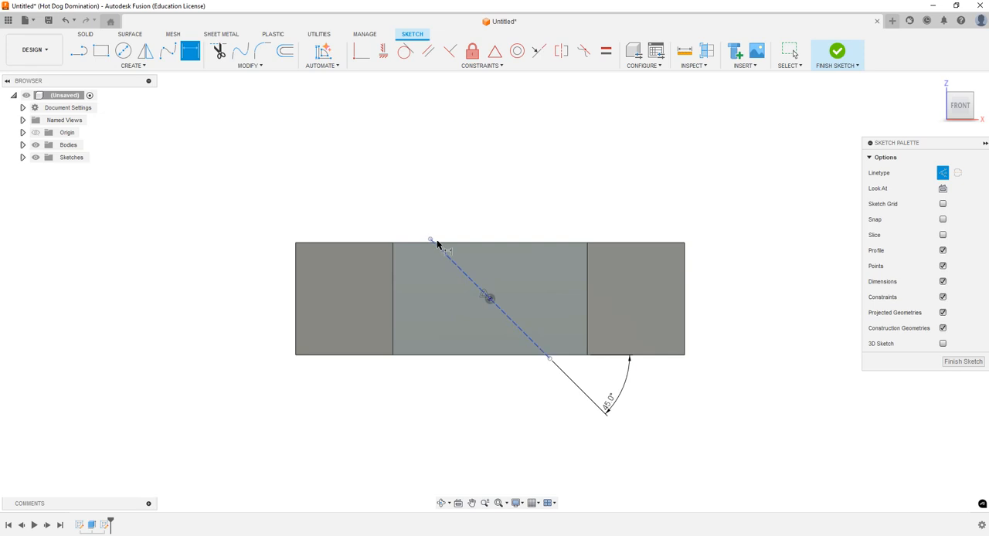
Step: Dimension the sloping construction line's length as 0.2 in
left_click(503, 319)
left_click(603, 214)
type("2")
key("Return")
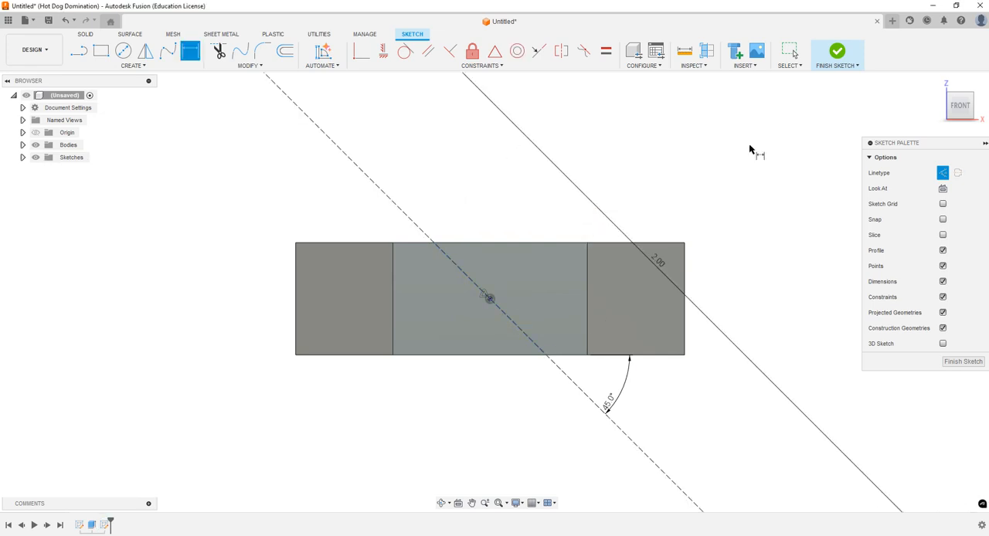
double_click(658, 263)
left_click_drag(668, 265, 631, 264)
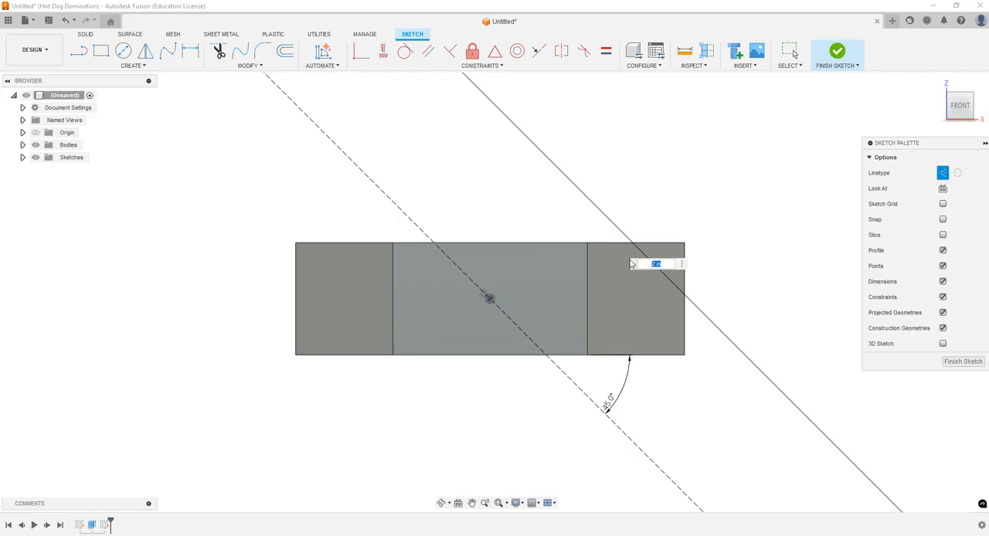
type("0.2")
key("Return")
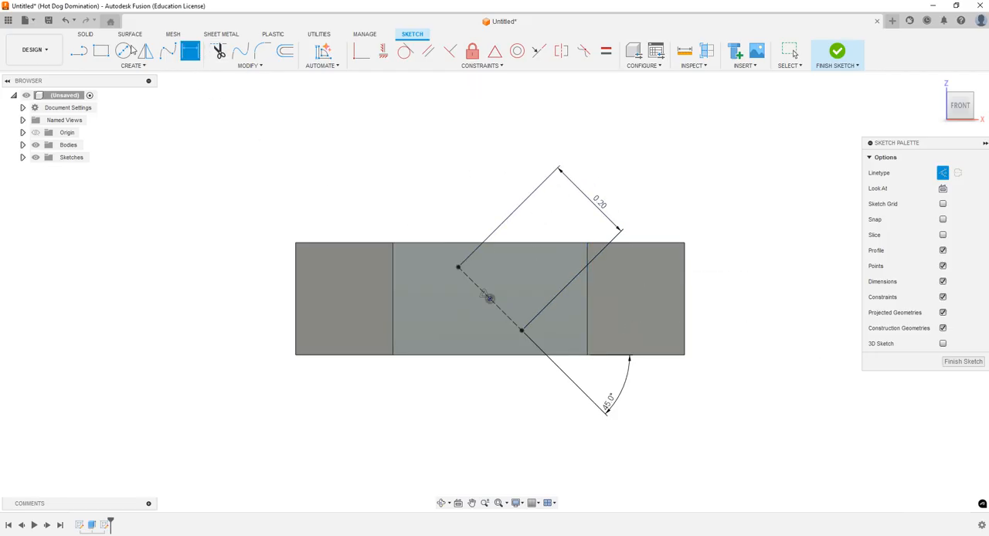
Step: Draw a circle with a diameter of 0.05 in centered on the construction line's upper endpoint
left_click(125, 52)
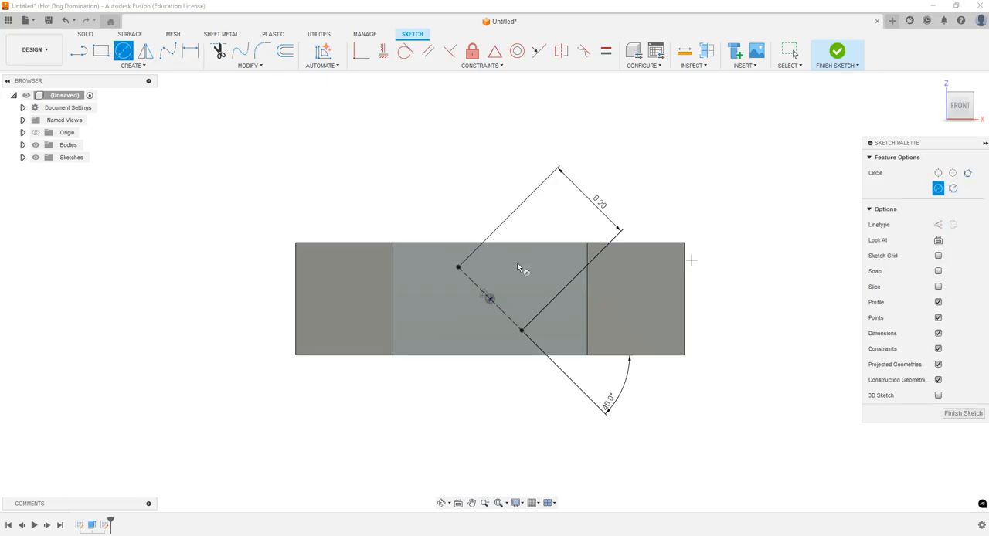
left_click(457, 269)
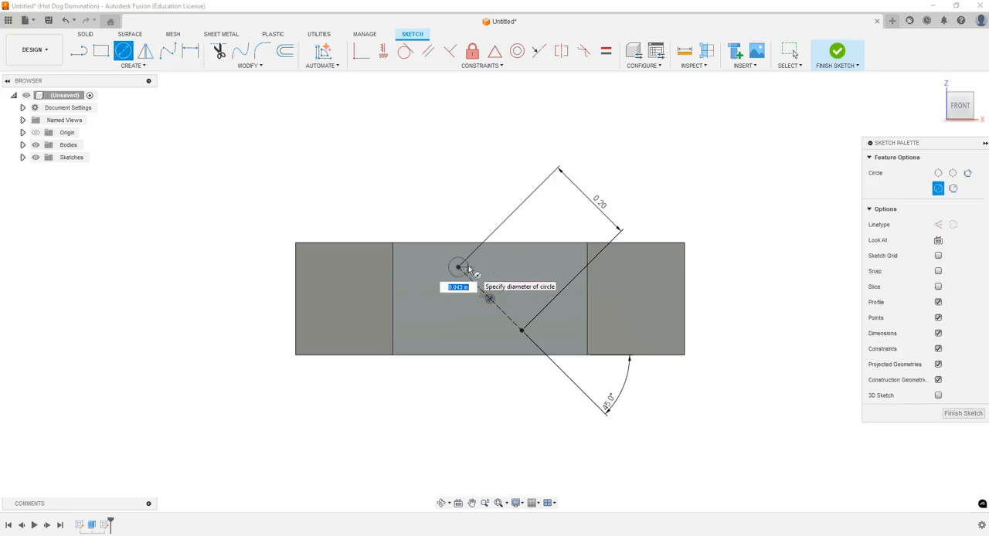
type("0.05")
key("Return")
key("Escape")
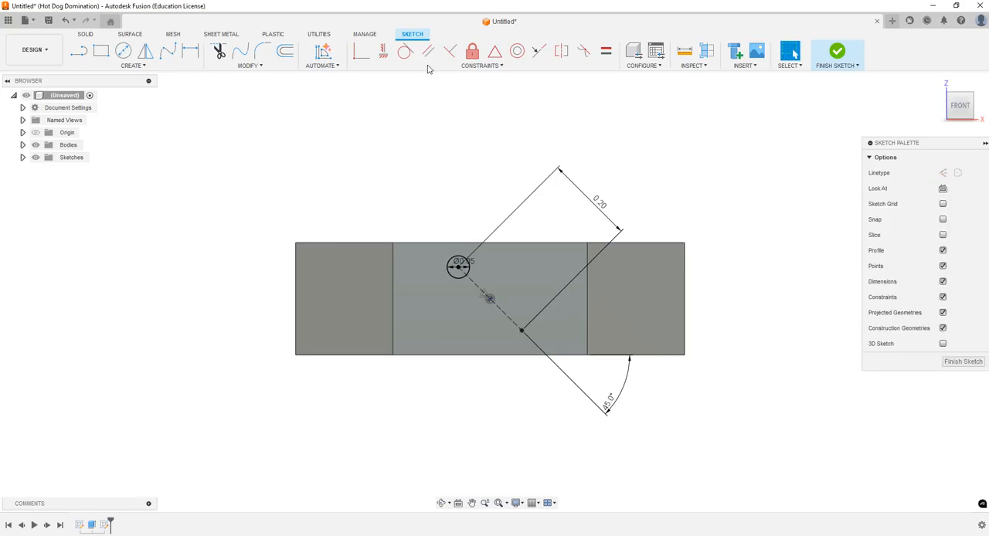
Step: Draw a second circle of similar size centered on the construction line's lower endpoint
key("c")
left_click(522, 332)
left_click(524, 317)
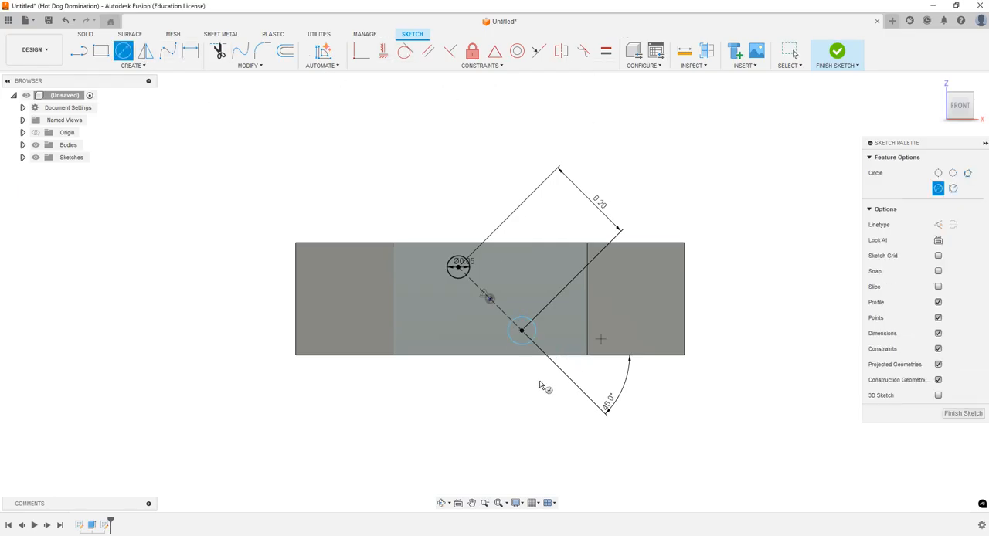
key("Escape")
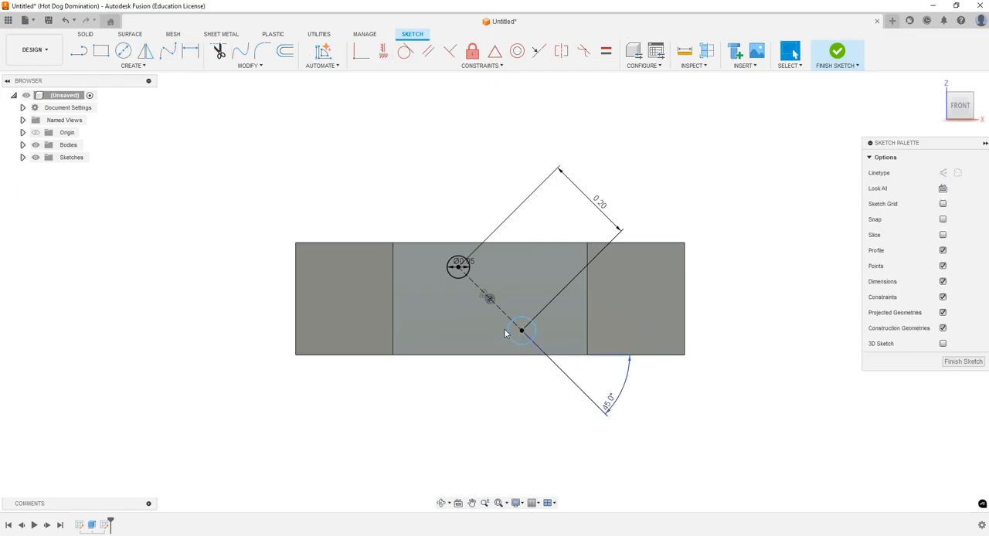
Step: Apply an Equal constraint between the two endpoint circles and finish the sketch
left_click(606, 56)
left_click(467, 271)
left_click(532, 331)
key("Escape")
left_click(443, 503)
left_click_drag(498, 328, 510, 331)
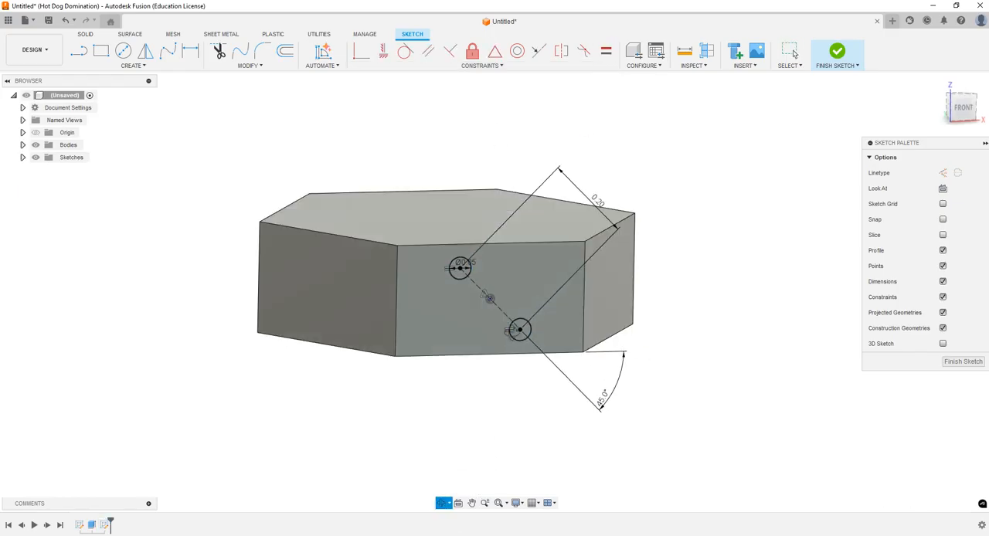
left_click_drag(489, 299, 494, 324)
key("Escape")
left_click(837, 51)
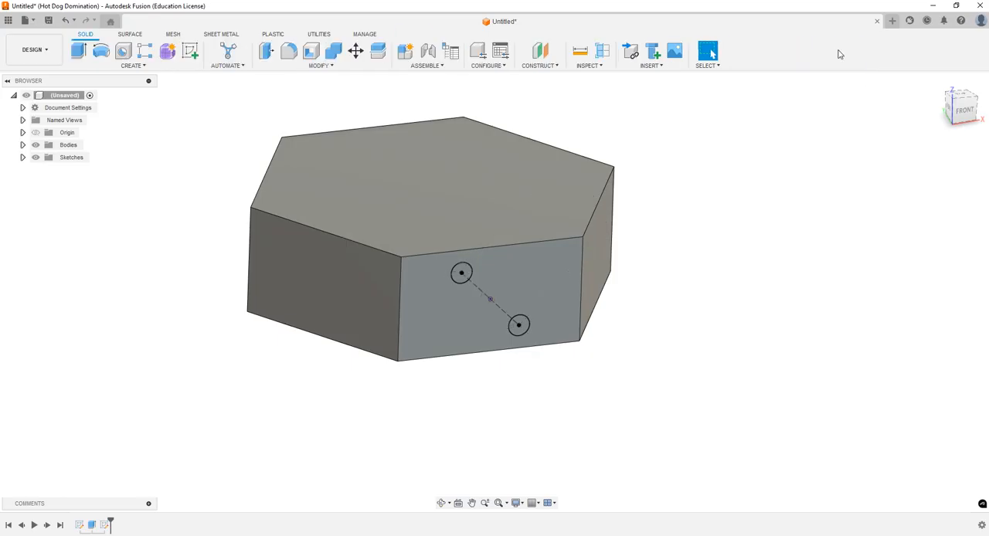
left_click(442, 503)
left_click_drag(477, 442, 486, 437)
key("Escape")
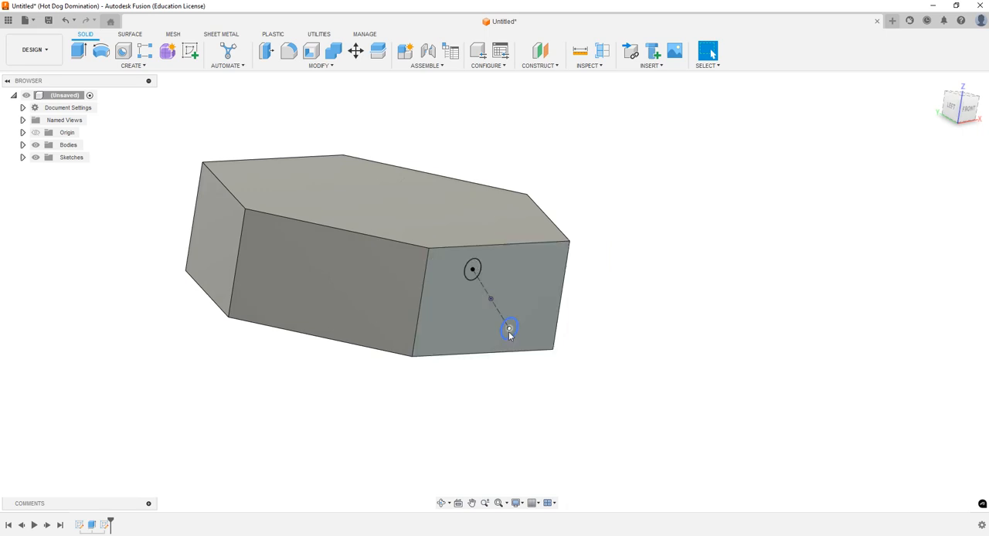
left_click(952, 107)
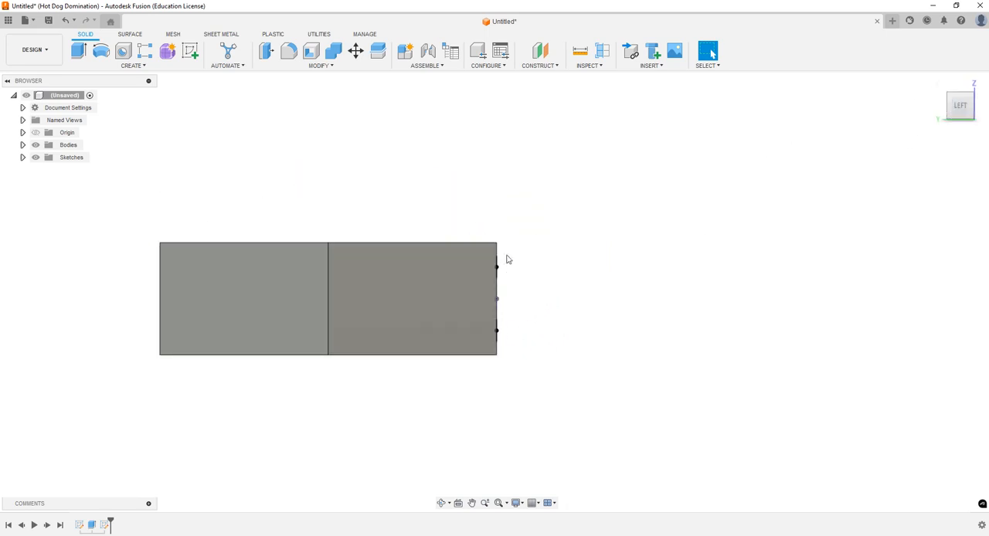
left_click(441, 503)
left_click_drag(552, 306, 498, 322)
key("Escape")
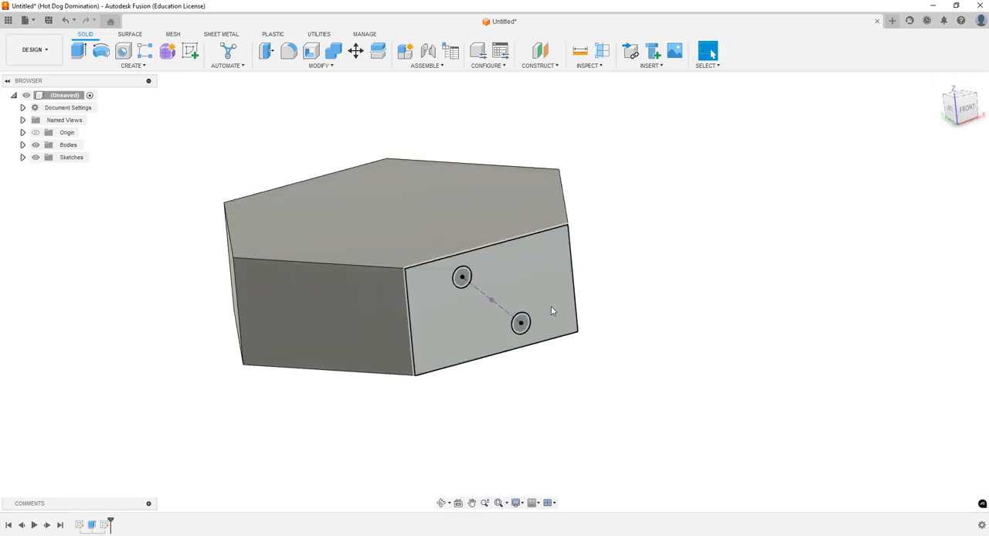
left_click(547, 65)
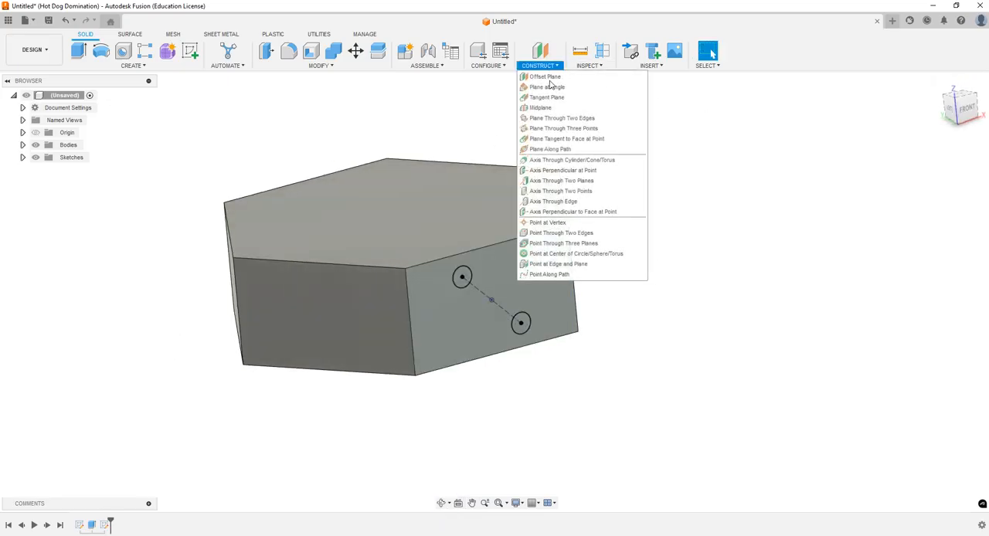
left_click(550, 87)
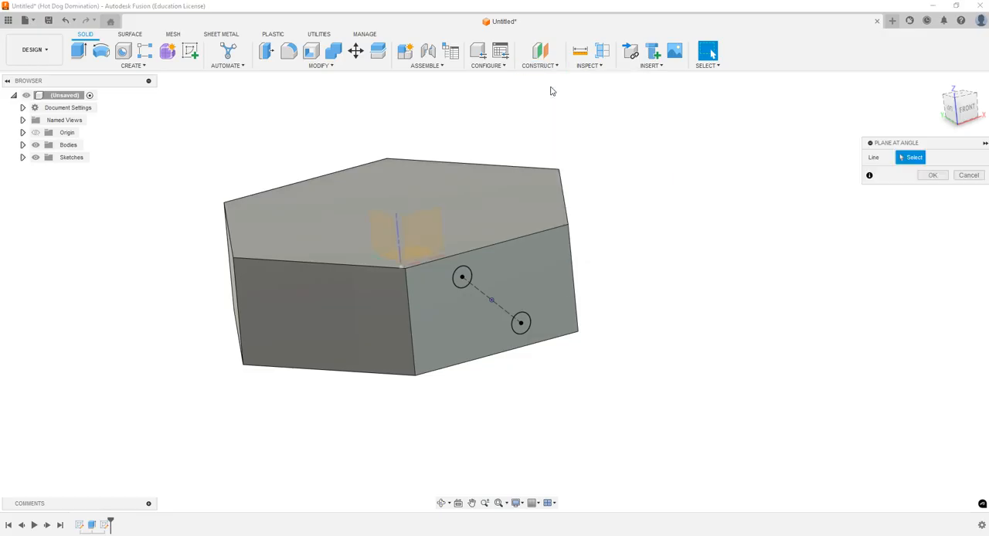
left_click(501, 311)
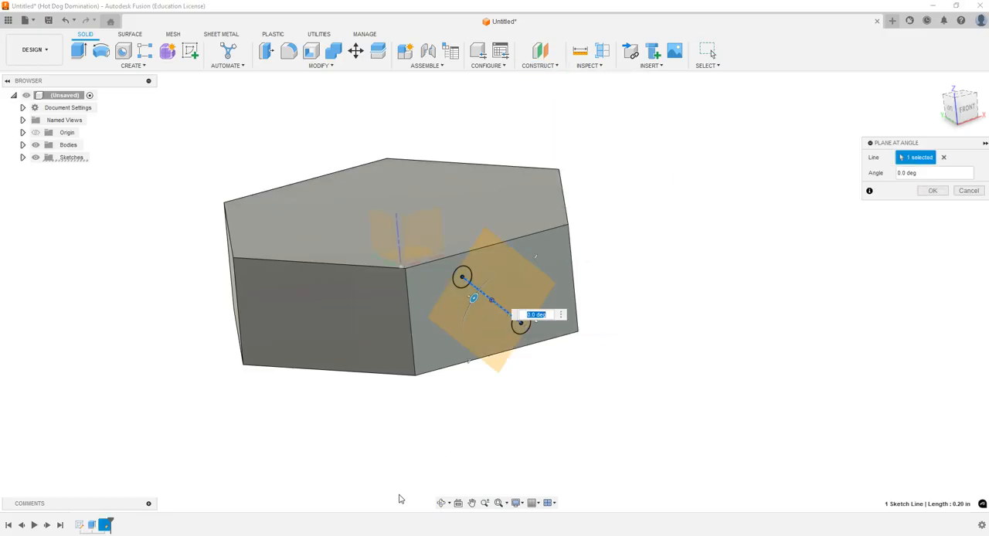
left_click(440, 503)
left_click_drag(465, 420, 462, 466)
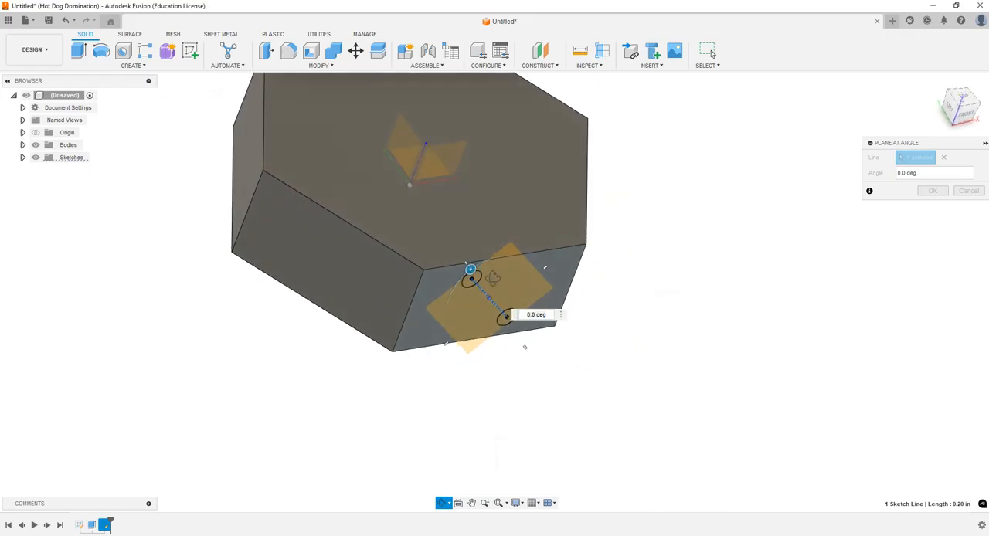
key("Escape")
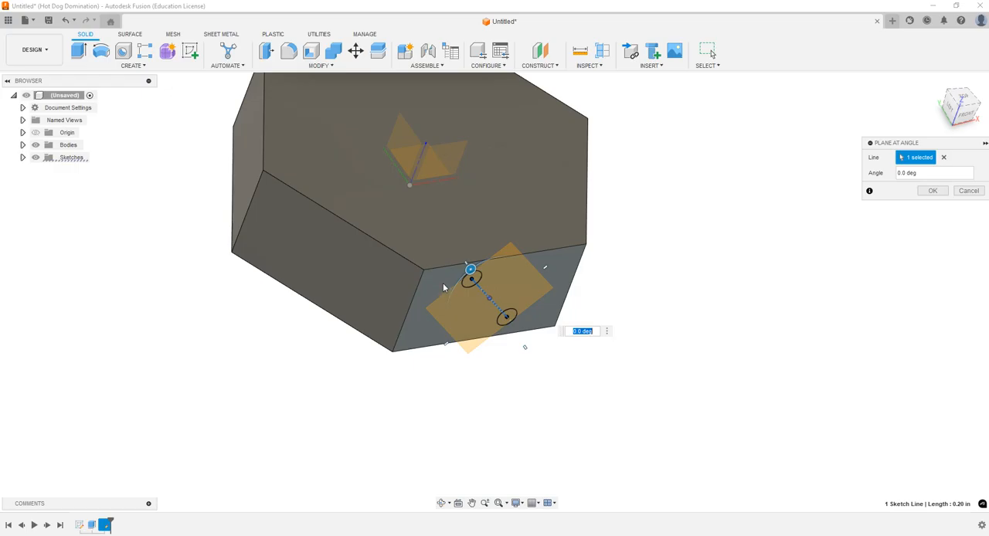
key("Escape")
Step: Create a Plane at Angle through the sloping construction line, rotated perpendicular to the hexagonal body's front face
left_click(440, 506)
mouse_move(497, 384)
left_mouse_down()
mouse_move(525, 351)
mouse_move(510, 391)
left_mouse_up()
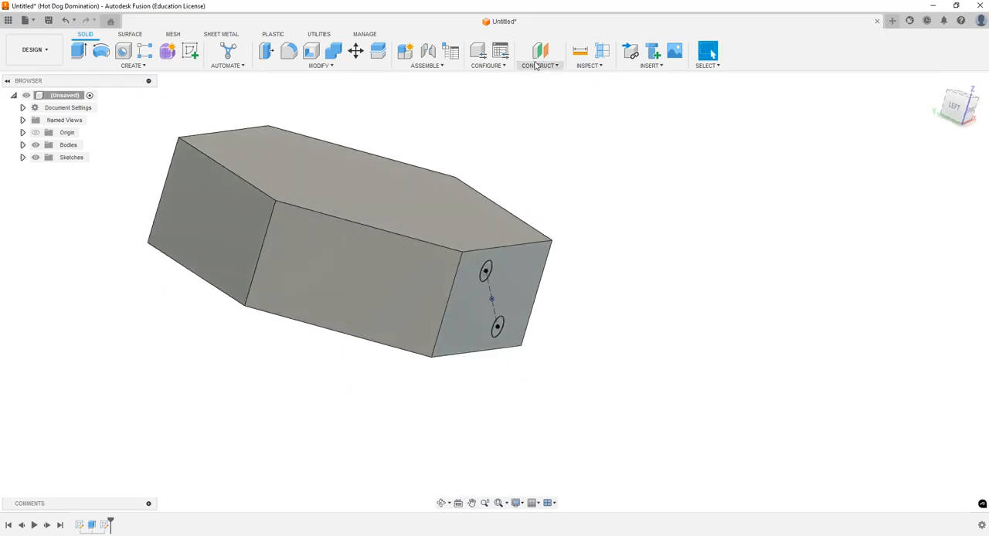
left_click(536, 66)
left_click(542, 84)
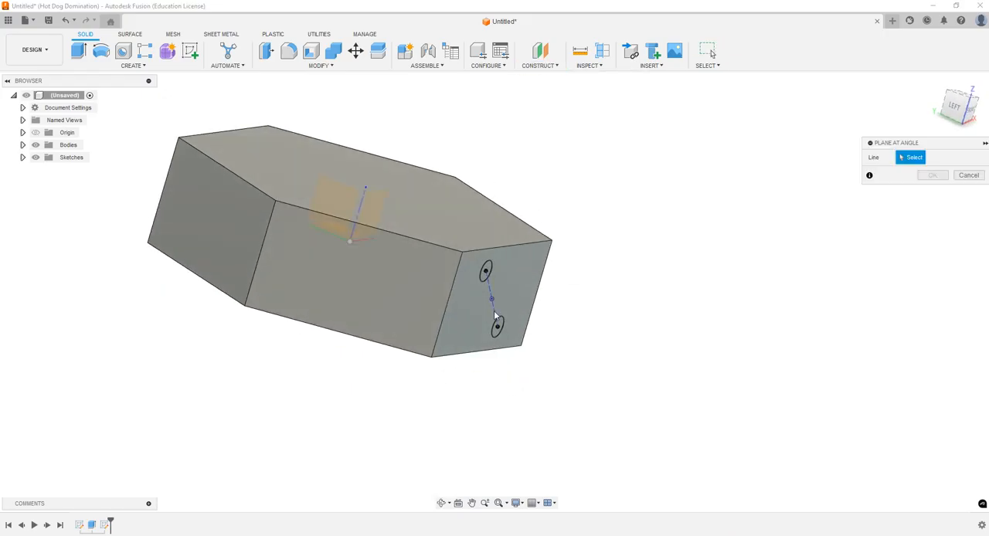
left_click(494, 312)
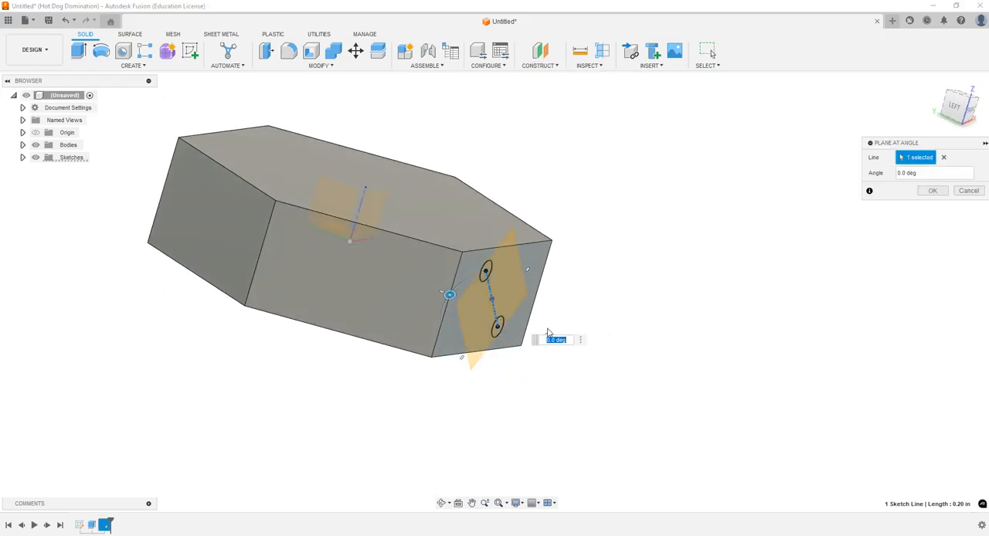
left_click(955, 110)
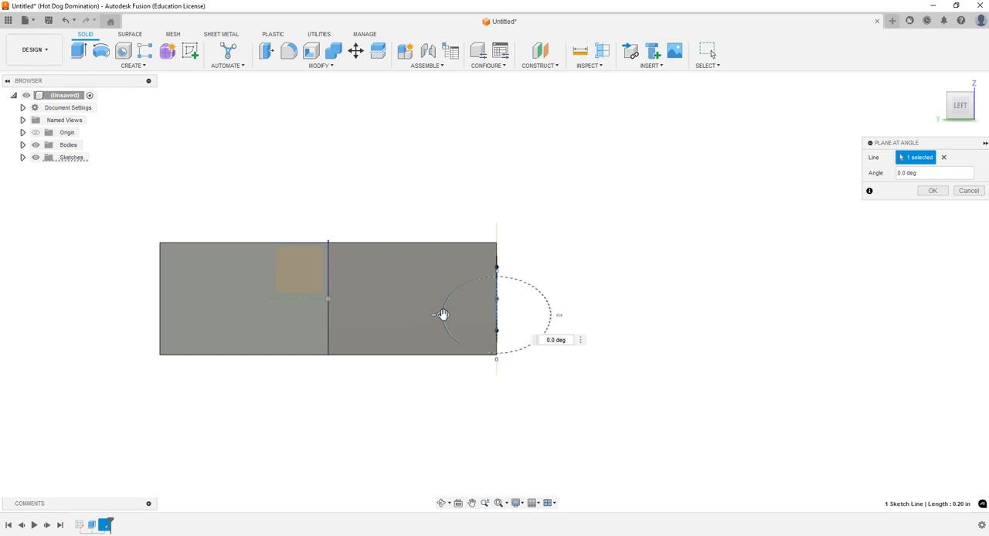
left_click_drag(442, 314, 483, 311)
left_click(933, 190)
Step: Start a sketch on the angled construction plane through the sloping line
left_click(442, 503)
left_click(442, 503)
left_click_drag(473, 452, 541, 378)
key("Escape")
left_click(525, 289)
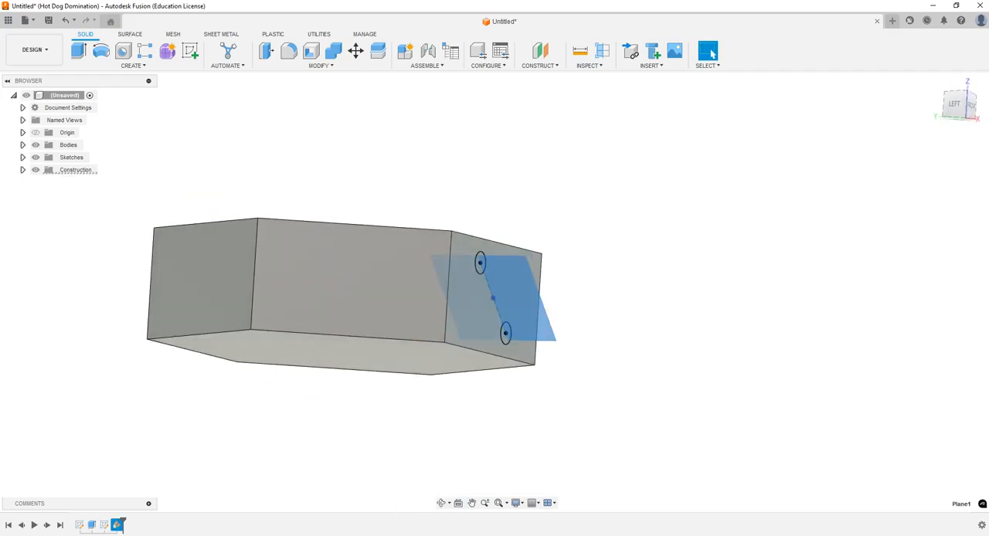
left_click(191, 51)
Step: Project the center points of the two small circles into the sketch on the angled plane
scroll(464, 249, "down", 3)
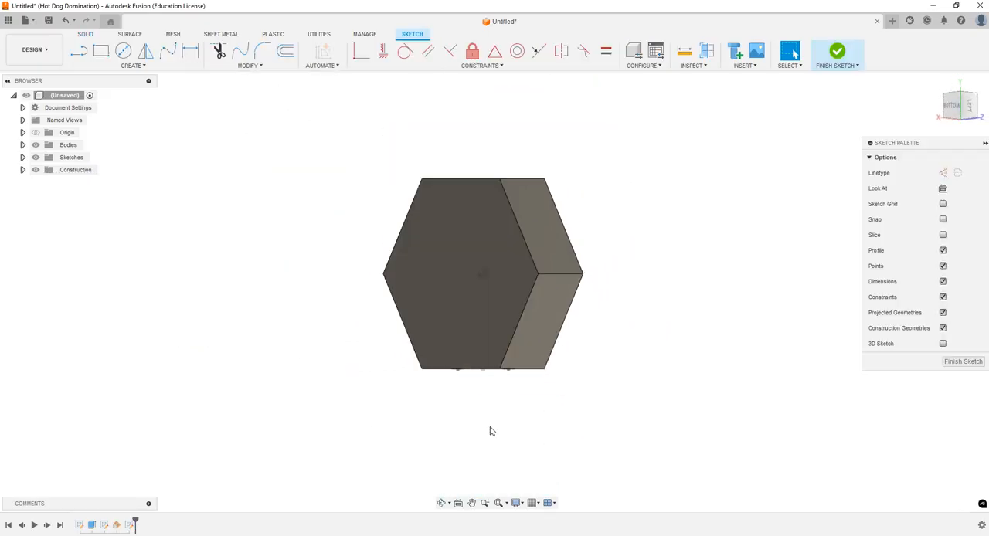
scroll(488, 424, "up", 3)
scroll(523, 307, "up", 2)
left_click(130, 66)
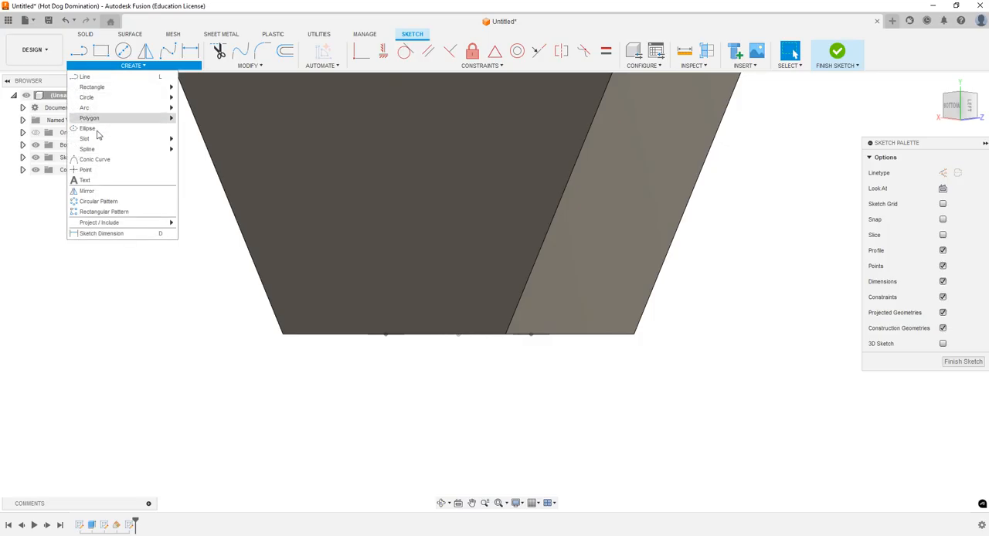
mouse_move(104, 223)
left_click(188, 224)
left_click(386, 336)
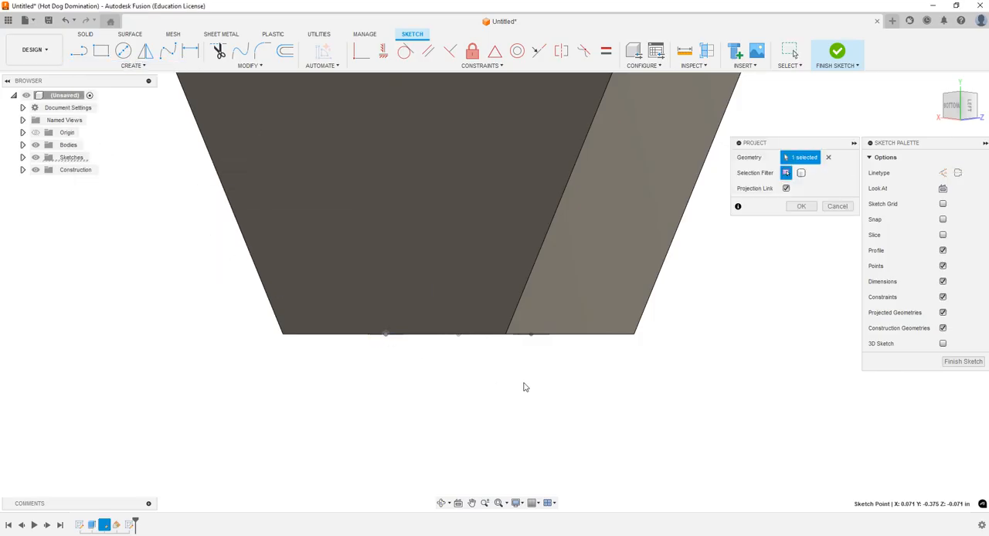
left_click(798, 206)
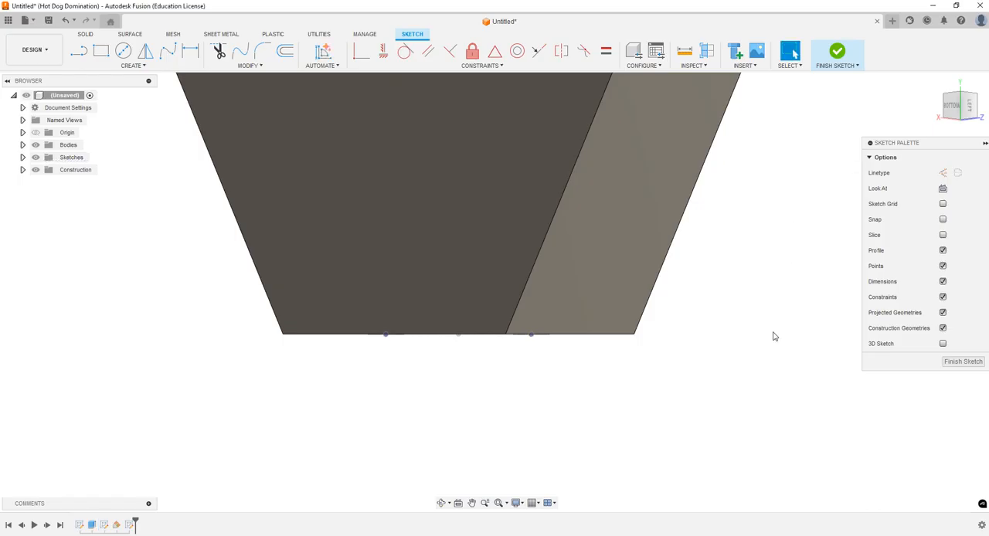
Step: Draw a 2-Point Circle whose diameter spans the two projected center points
left_click(122, 51)
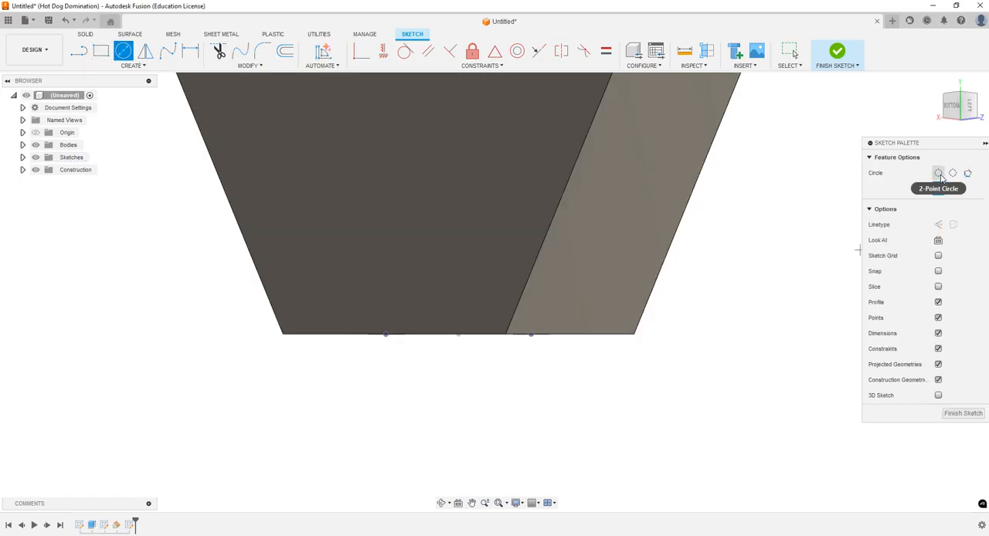
left_click(939, 174)
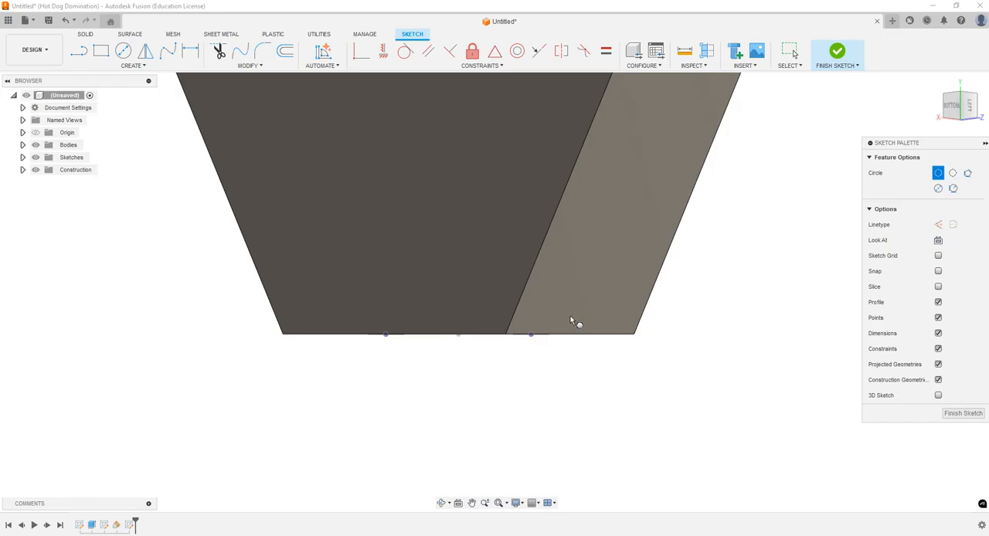
left_click(385, 335)
left_click(531, 335)
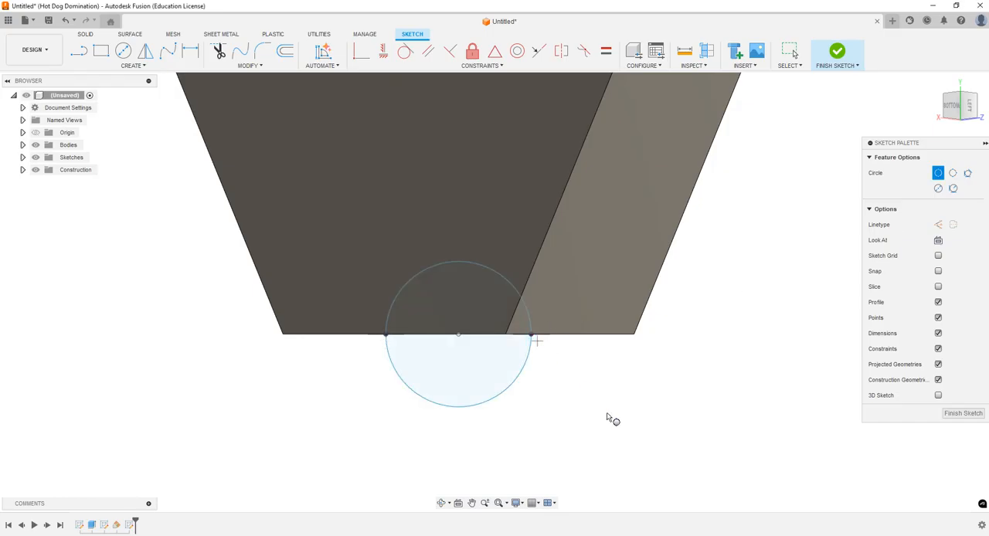
key("Escape")
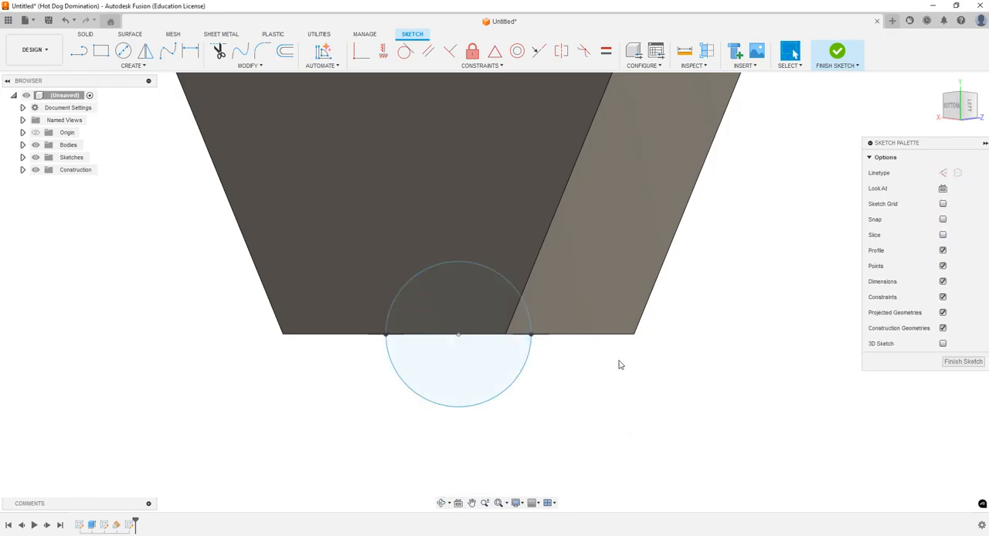
left_click(441, 503)
left_click_drag(622, 256, 542, 282)
key("Escape")
scroll(516, 289, "up", 6)
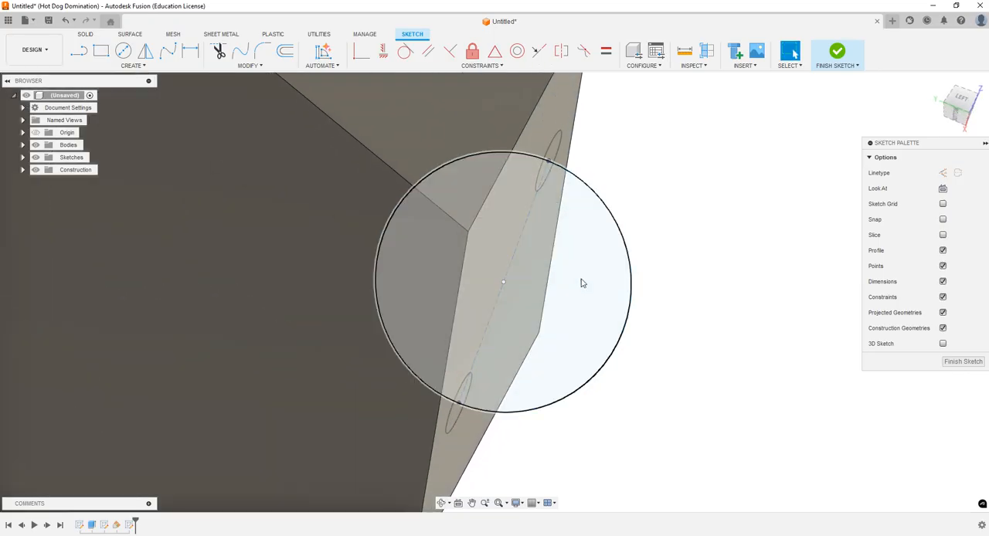
Step: Reopen the circle sketch on the angled plane and shift the circle's center slightly outward from the hexagon's side face
left_click(841, 59)
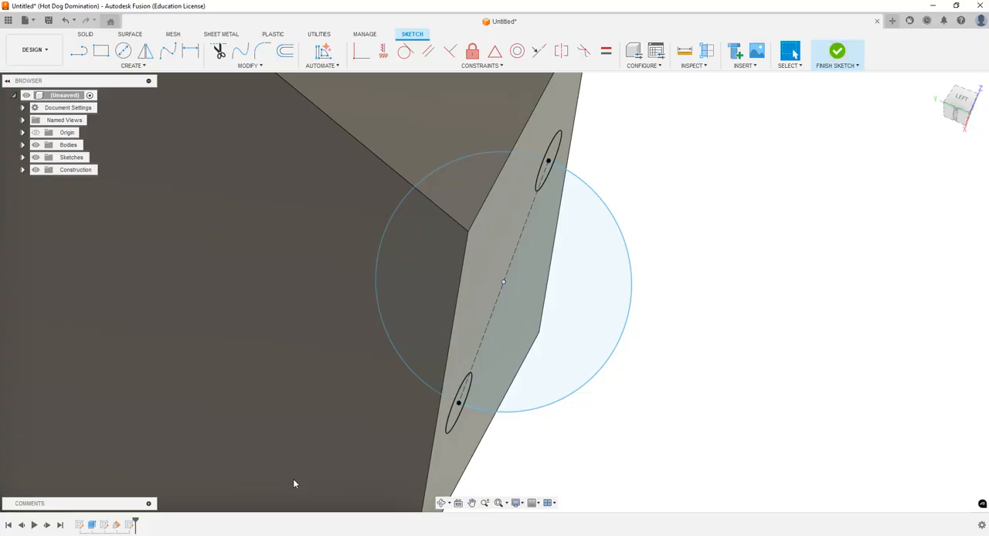
double_click(131, 526)
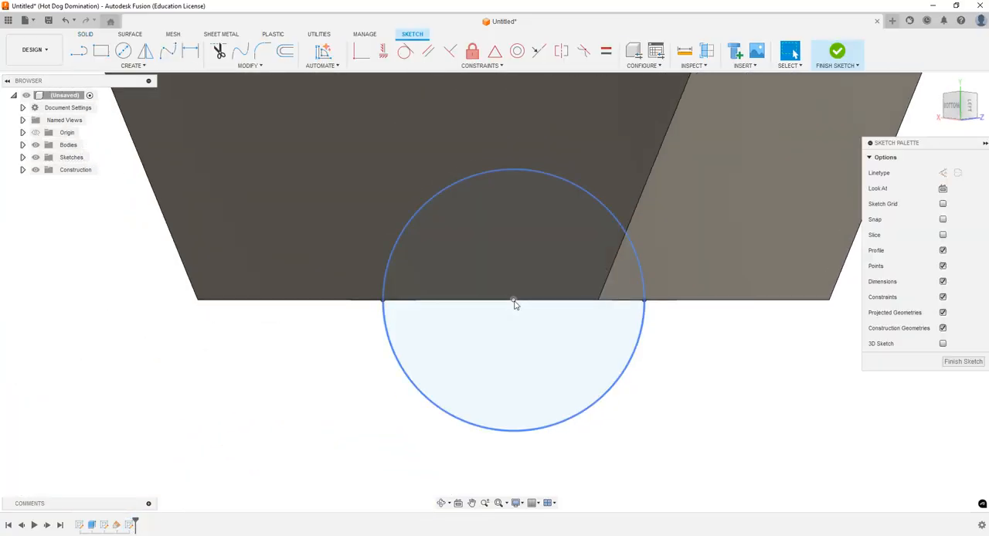
left_click_drag(515, 304, 514, 317)
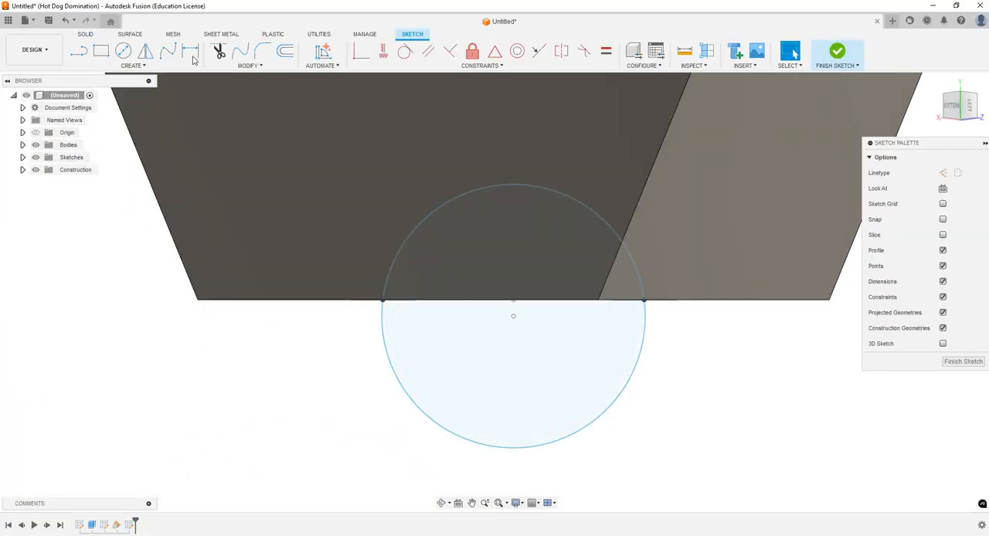
Step: Dimension the distance between the sloping line's midpoint and the circle's center as 0.01 in, and finish the sketch
key("d")
left_click(513, 301)
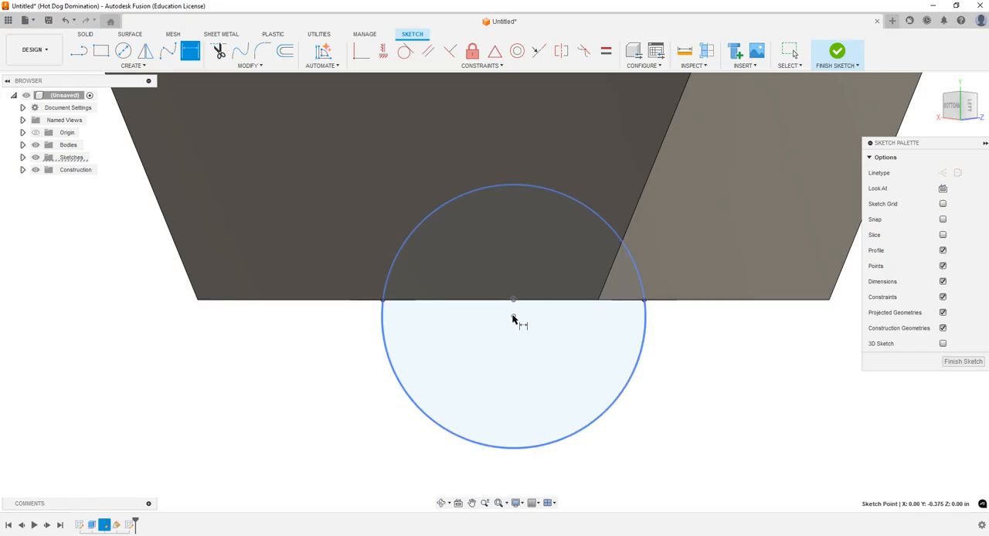
left_click(514, 316)
left_click(325, 331)
type("0.01")
key("Return")
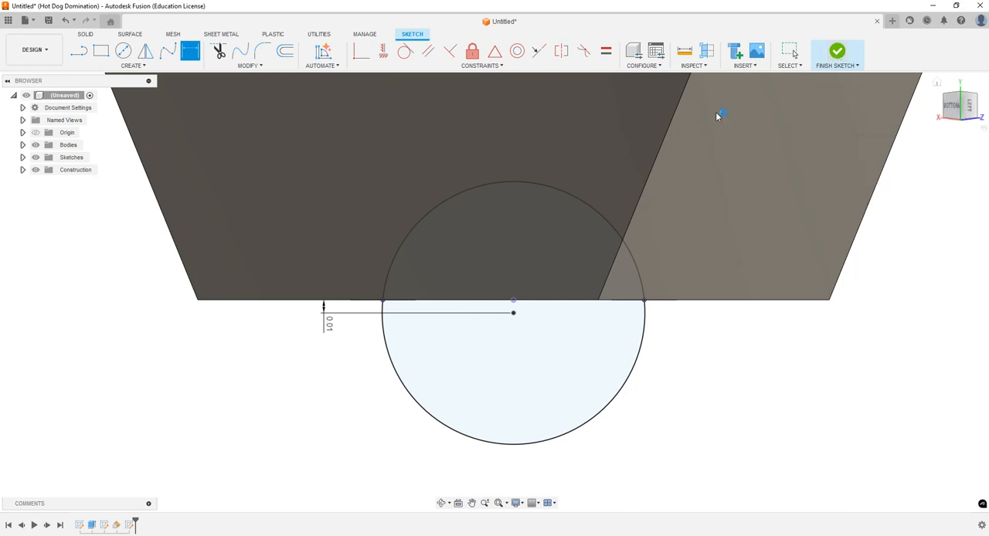
middle_click_drag(715, 111, 530, 392, "shift")
left_click(443, 503)
mouse_move(512, 265)
left_mouse_down()
mouse_move(462, 259)
mouse_move(431, 242)
mouse_move(444, 228)
mouse_move(478, 295)
left_mouse_up()
key("Escape")
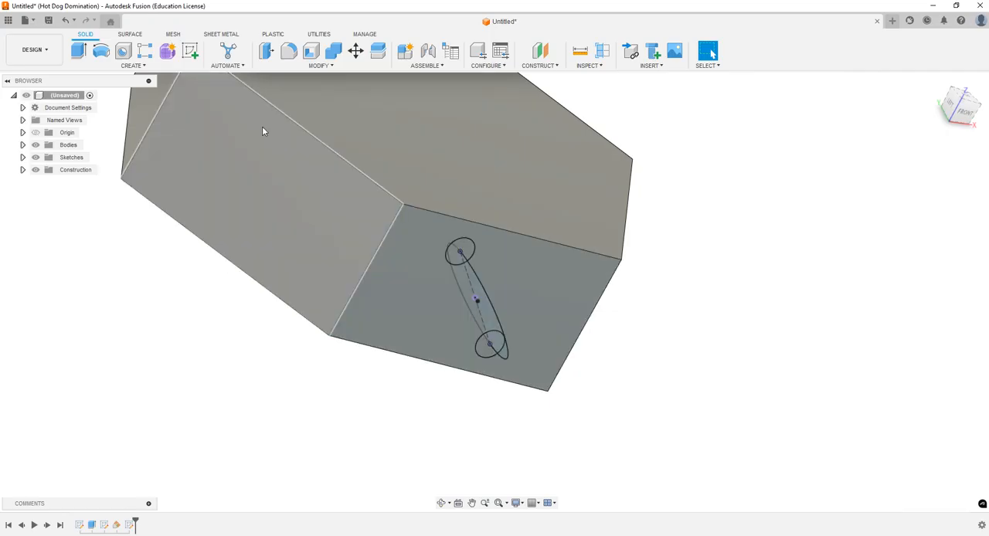
Step: Sweep the upper small circle profile along the large circular path as a New Body
left_click(124, 66)
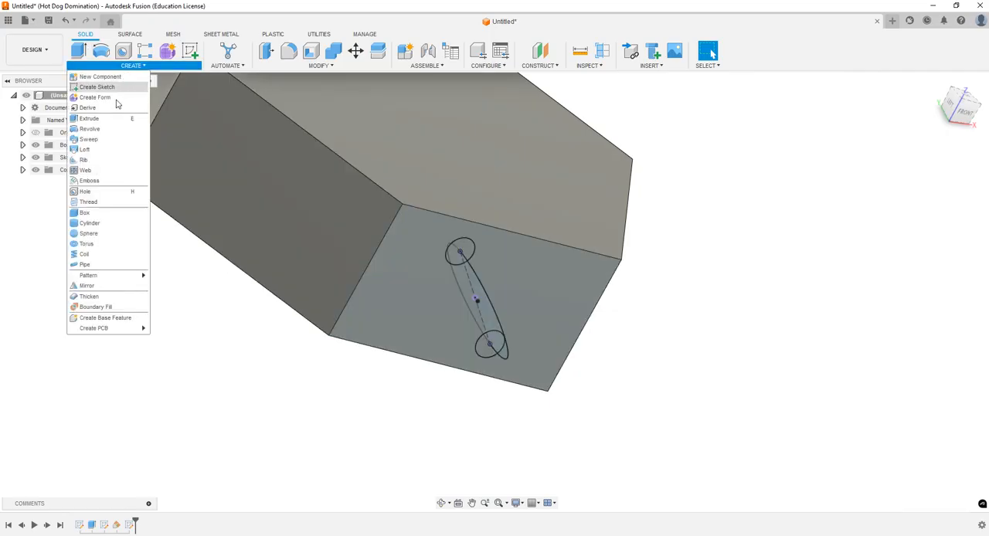
left_click(89, 139)
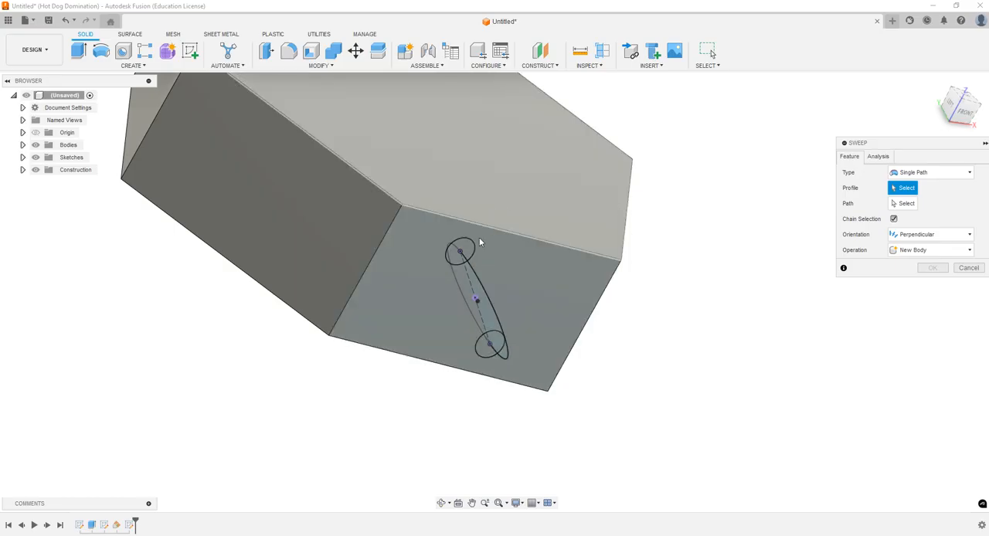
left_click(461, 251)
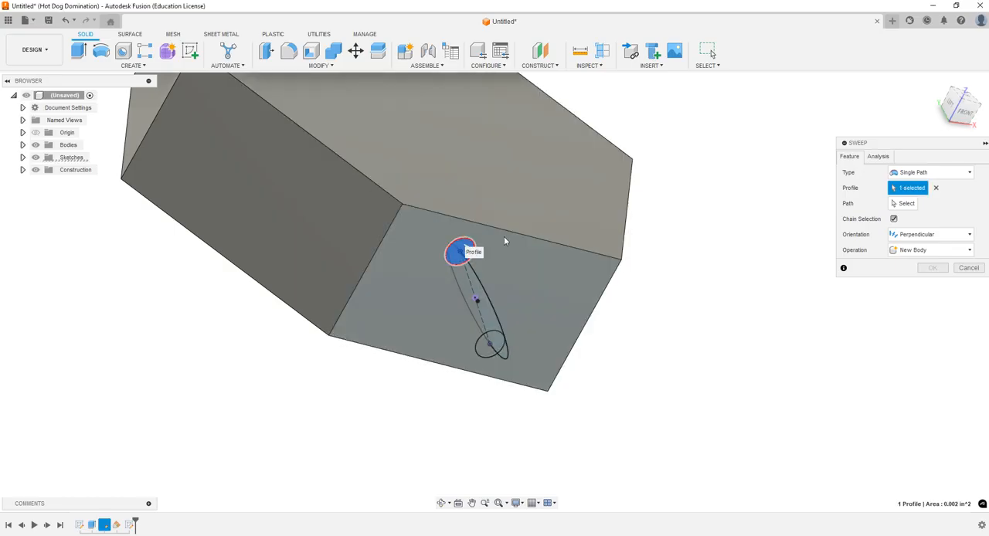
left_click(903, 204)
left_click(487, 301)
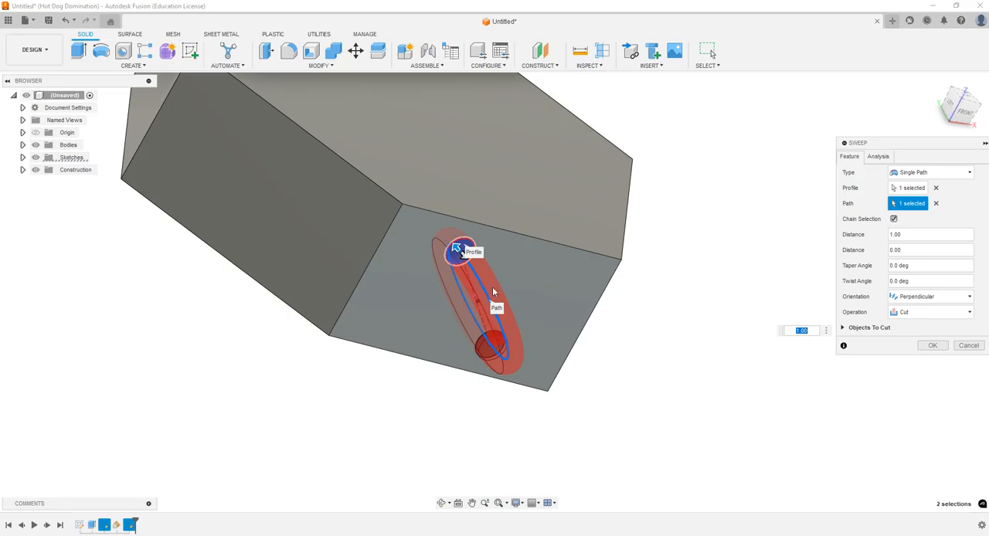
left_click(441, 504)
left_click_drag(494, 440, 545, 429)
key("Escape")
left_click(950, 312)
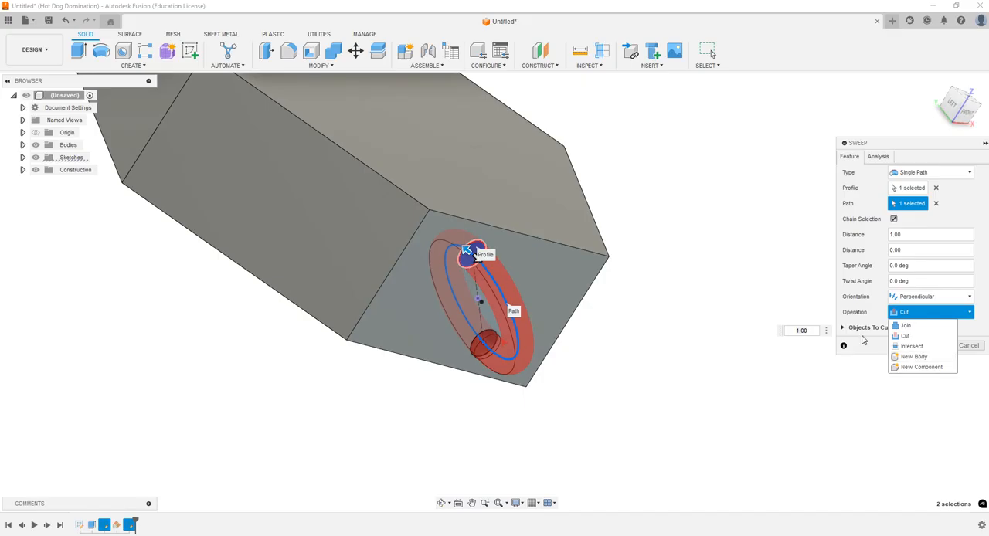
left_click(928, 356)
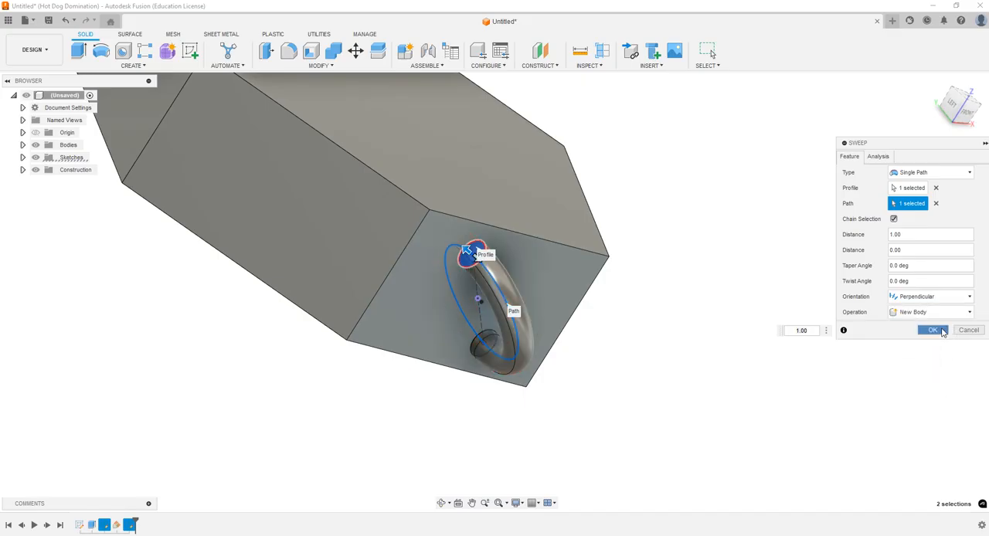
left_click(934, 330)
left_click(445, 504)
left_click_drag(468, 418, 475, 348)
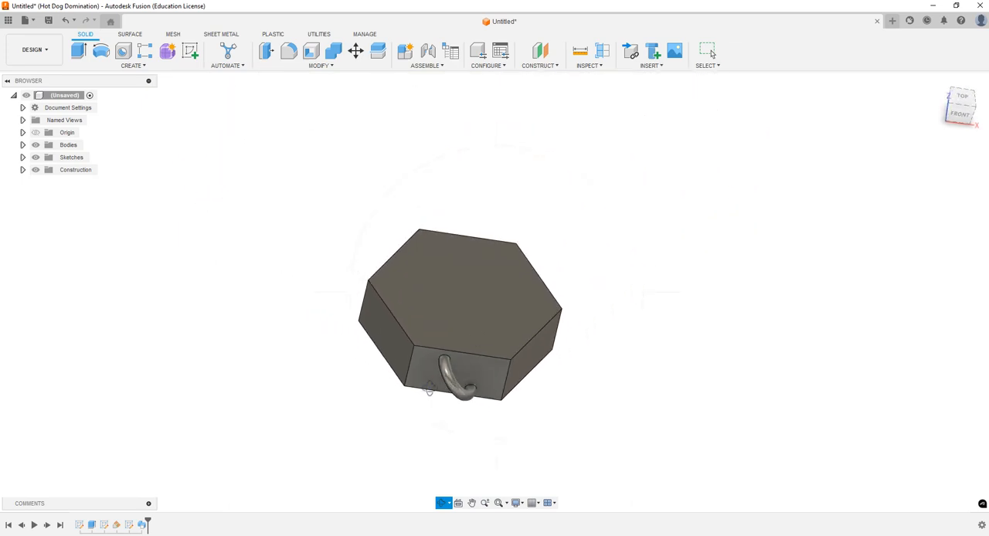
key("Escape")
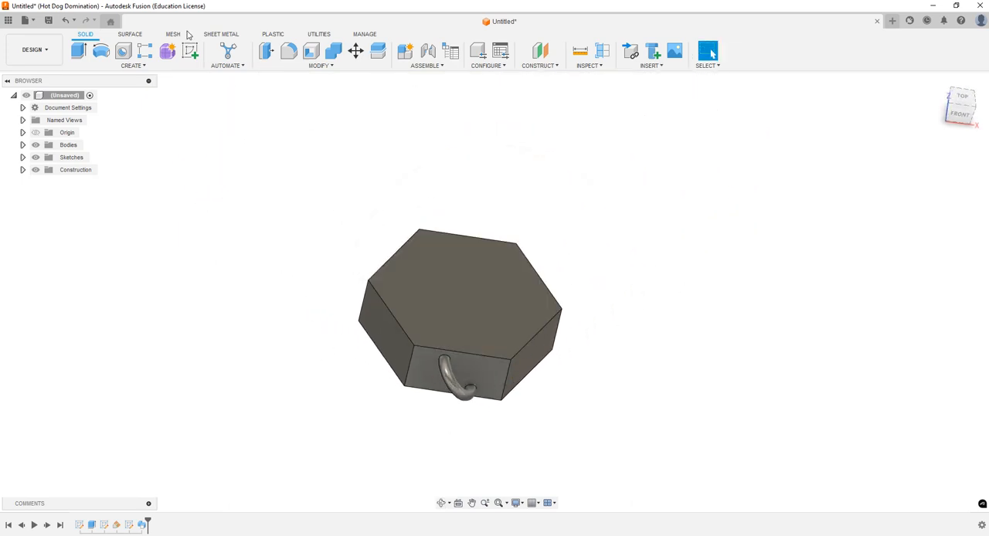
left_click(131, 66)
mouse_move(106, 277)
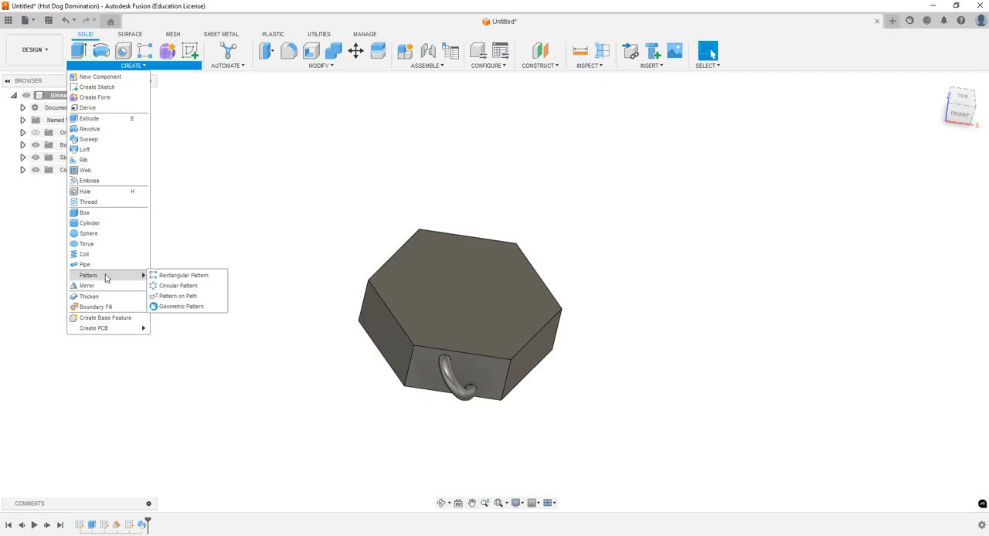
left_click(192, 288)
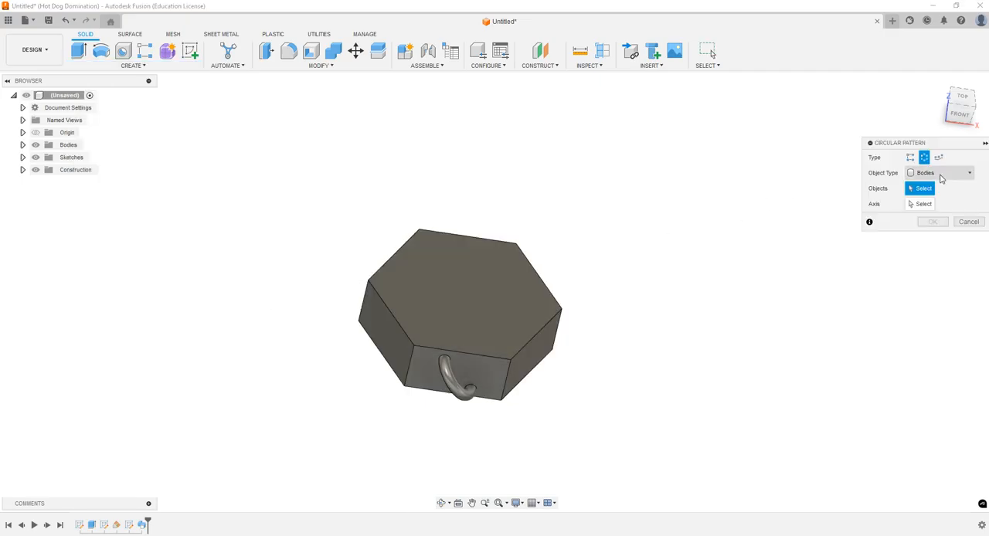
left_click(23, 145)
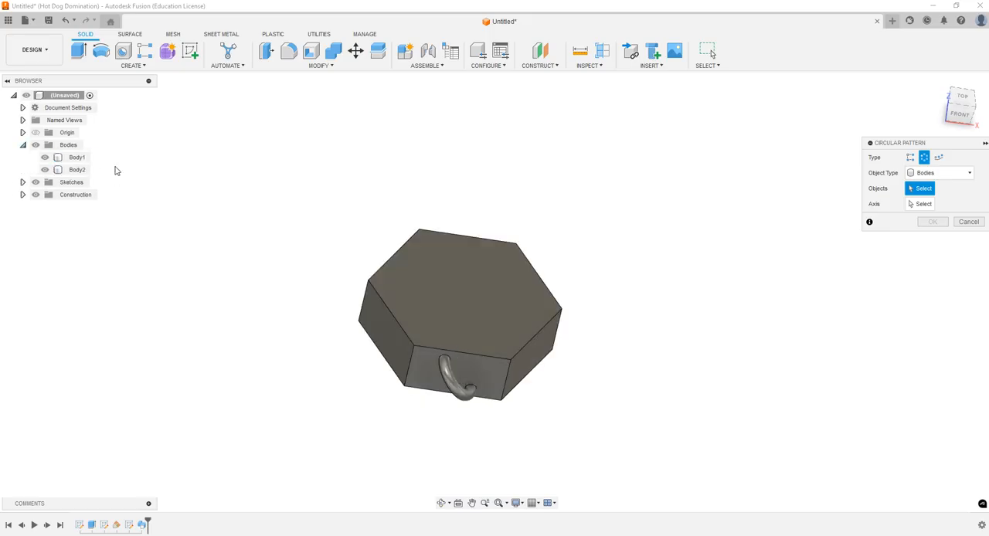
left_click(72, 171)
key("Escape")
left_click(435, 387)
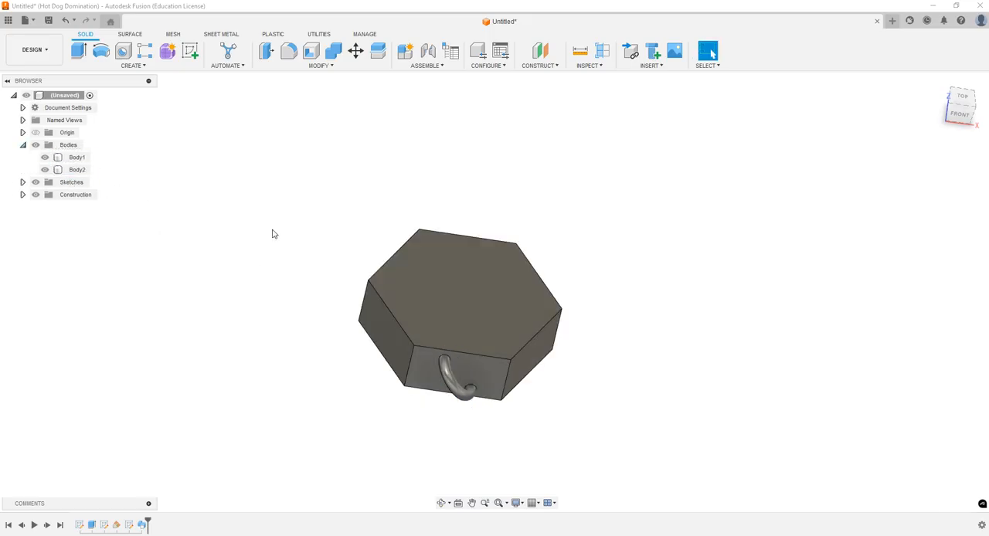
key("Escape")
Step: Create a full Circular Pattern of the swept loop body around the vertical Z axis with a quantity of 6
left_click(132, 65)
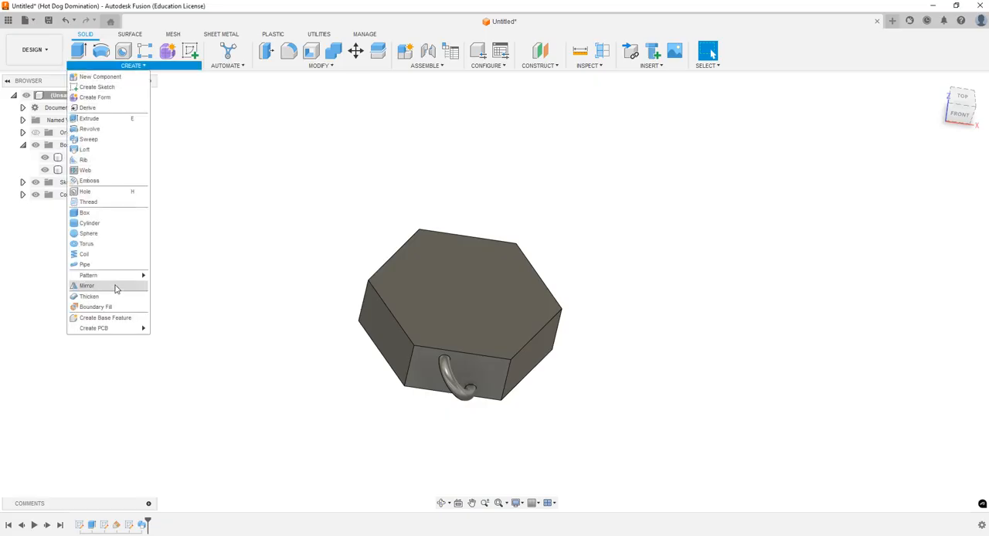
mouse_move(120, 275)
left_click(176, 285)
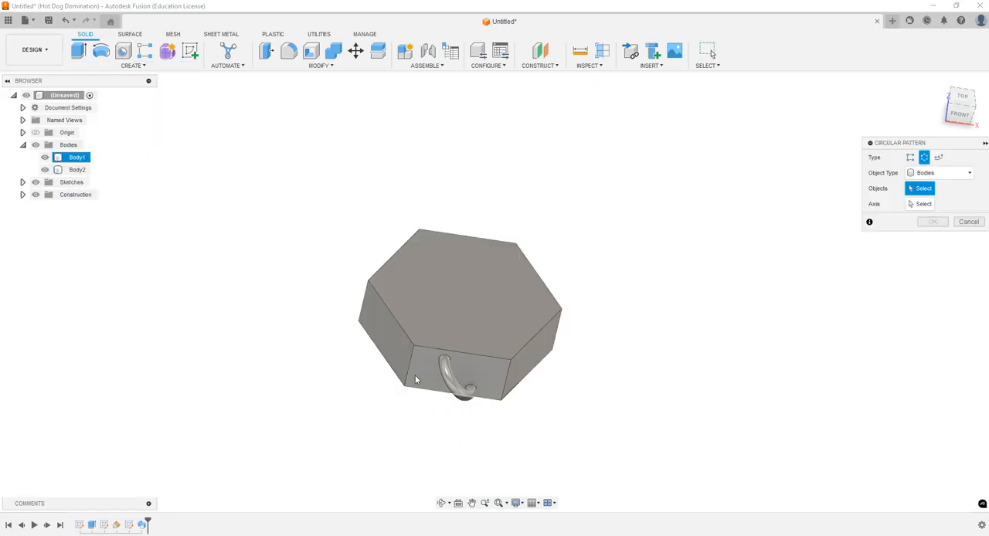
left_click(456, 375)
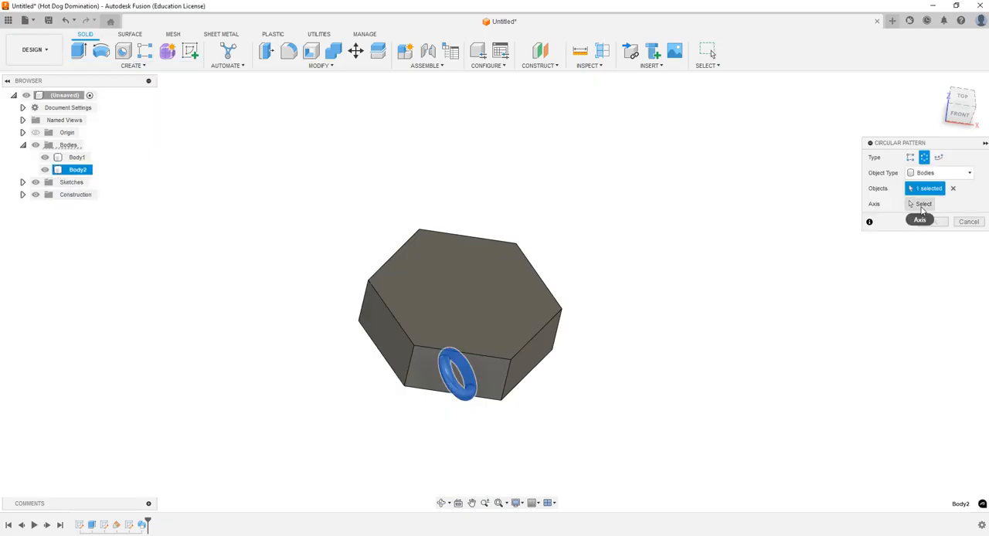
left_click(922, 204)
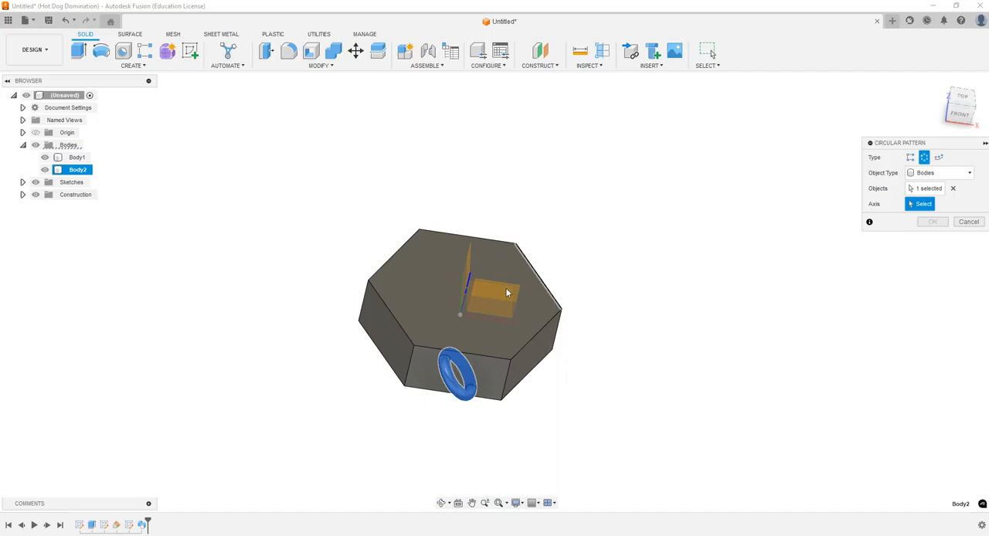
left_click(467, 280)
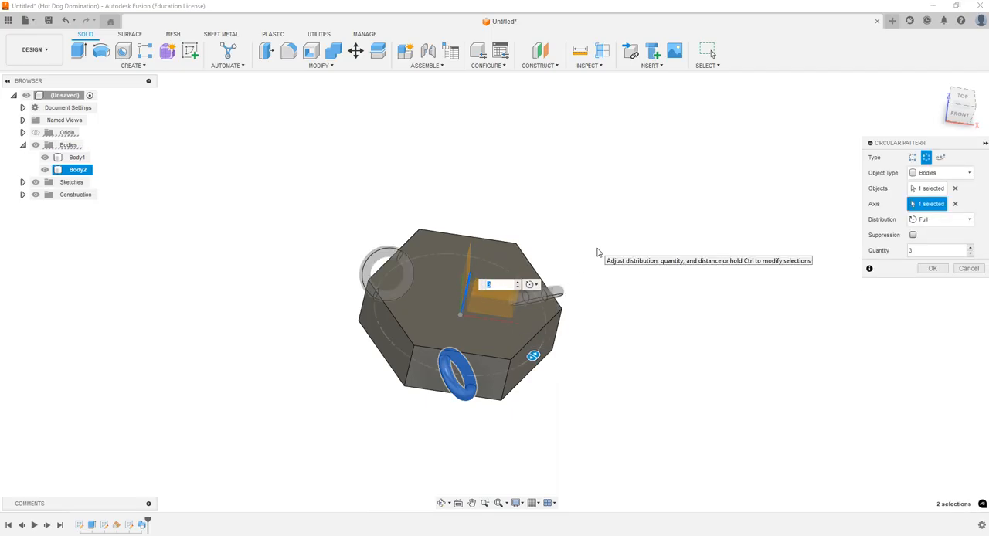
key("Return")
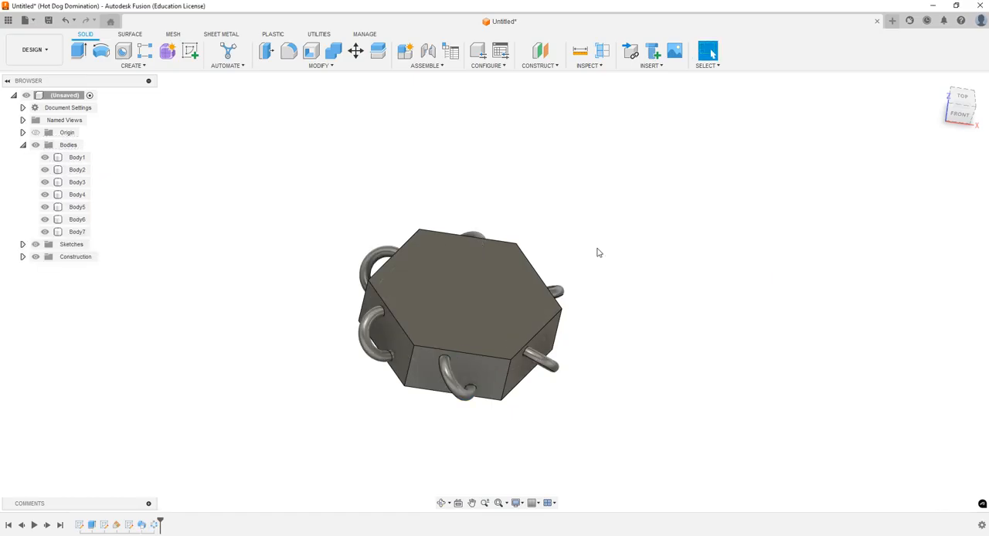
Step: Combine the hexagonal body with all six loop bodies using the Join operation
left_click(441, 504)
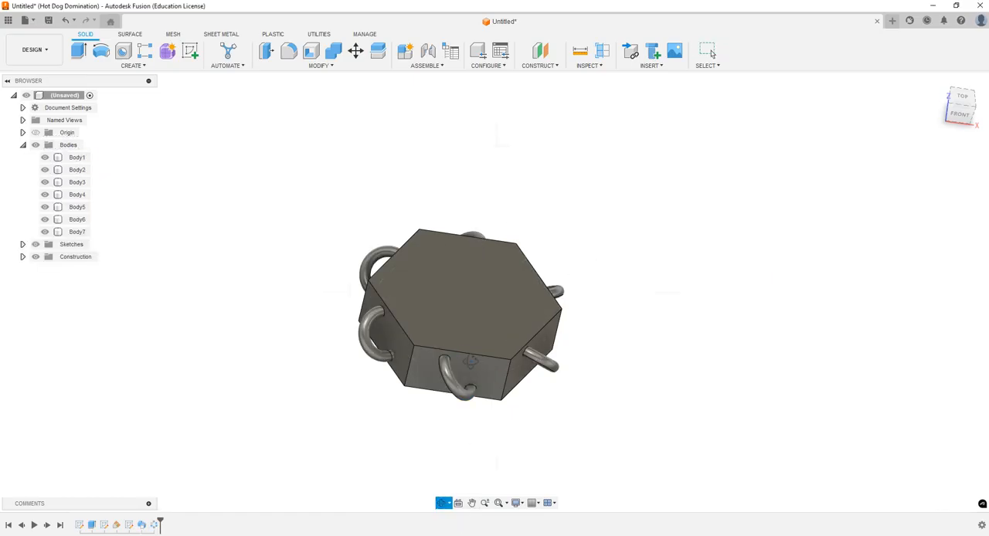
left_click_drag(489, 266, 458, 316)
middle_click_drag(371, 151, 348, 102, "shift")
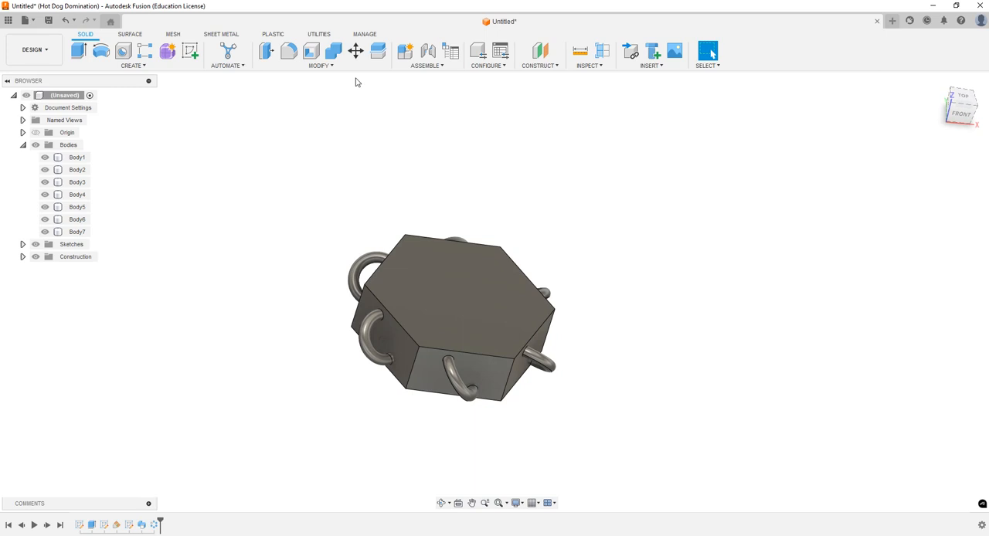
left_click(334, 52)
left_click(472, 276)
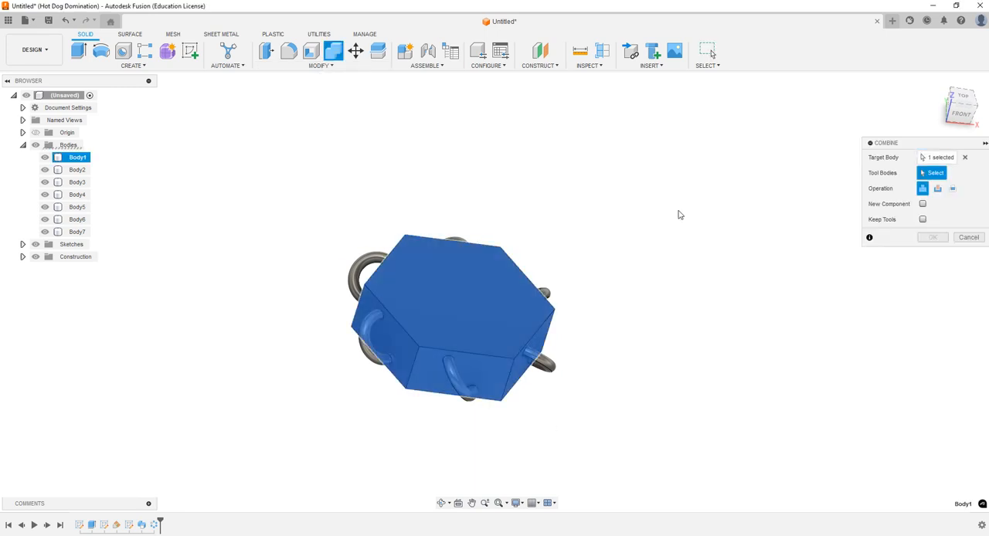
left_click_drag(255, 179, 683, 476)
left_click(933, 238)
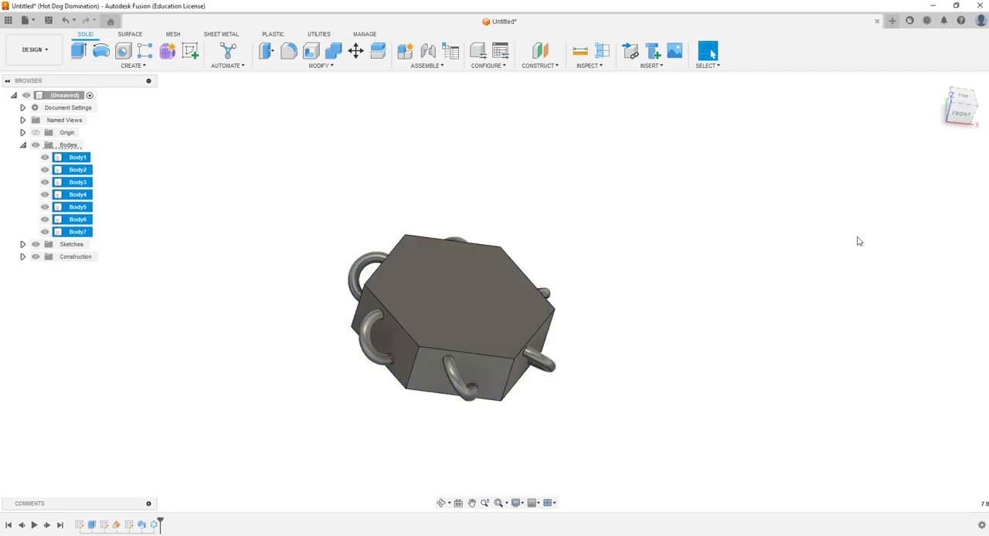
Step: Create a copy of the hexagonal link body moved -0.90 in along Y so the facing loops interlock
left_click(445, 504)
left_click_drag(446, 369, 438, 345)
key("Escape")
left_click(960, 100)
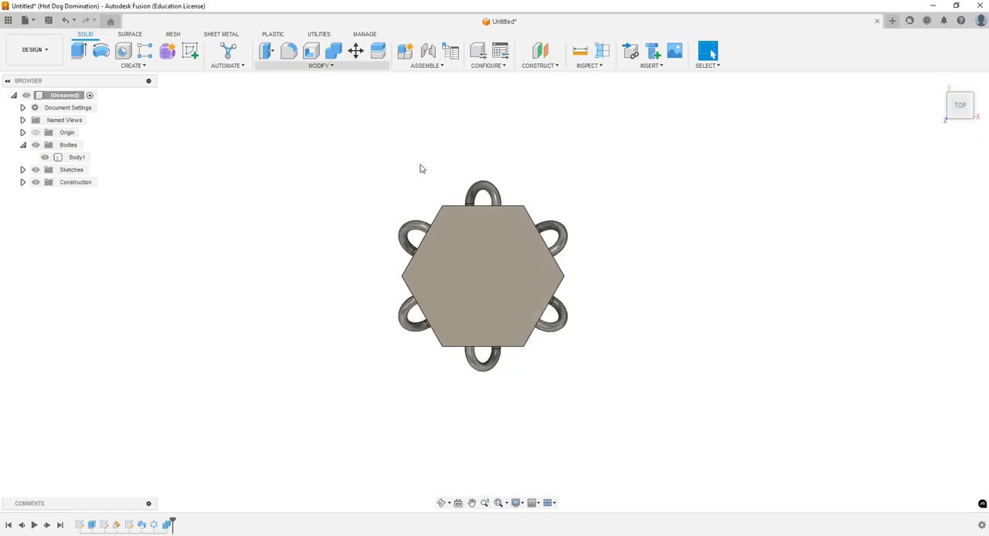
left_click(355, 50)
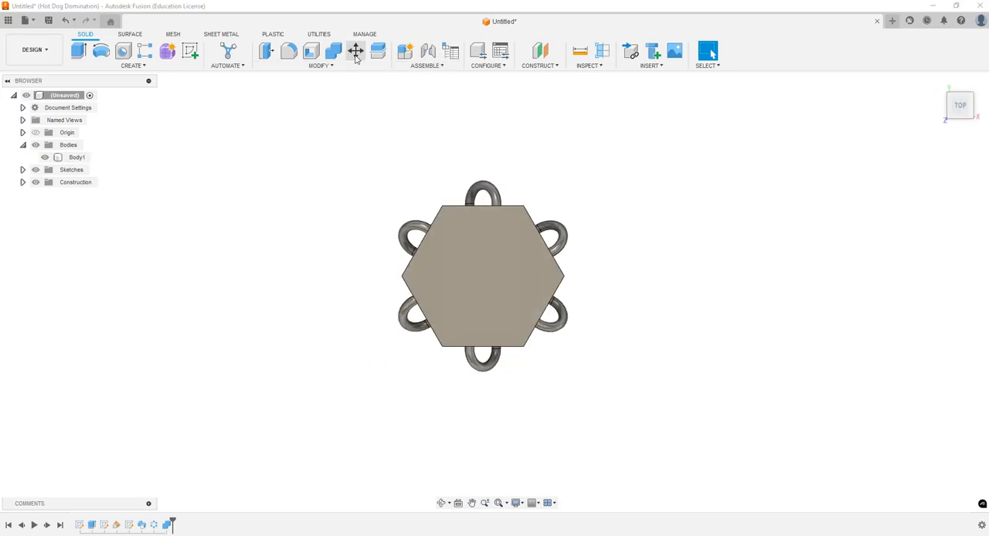
left_click(484, 281)
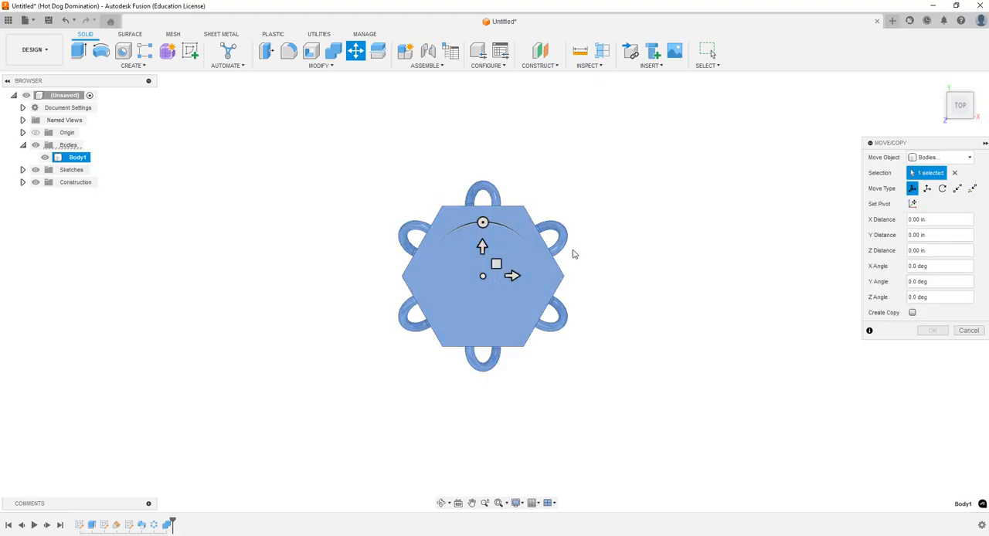
left_click(911, 312)
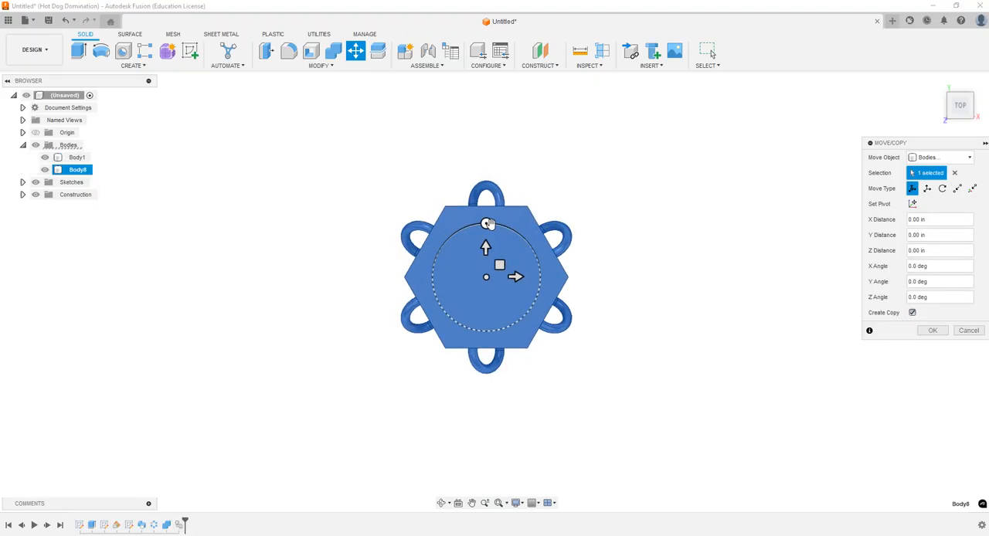
scroll(486, 224, "down", 2)
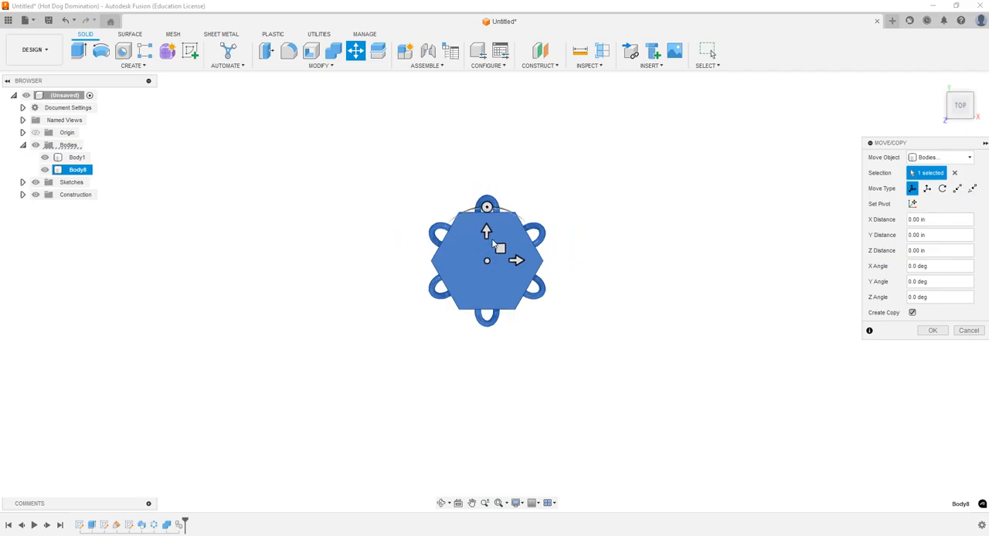
left_click_drag(486, 231, 488, 329)
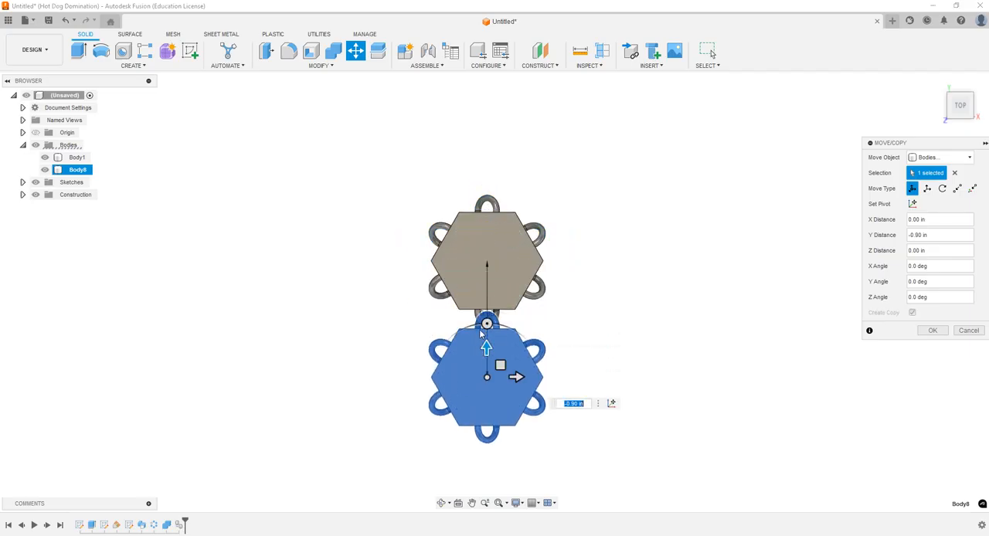
scroll(489, 325, "up", 2)
scroll(489, 326, "up", 5)
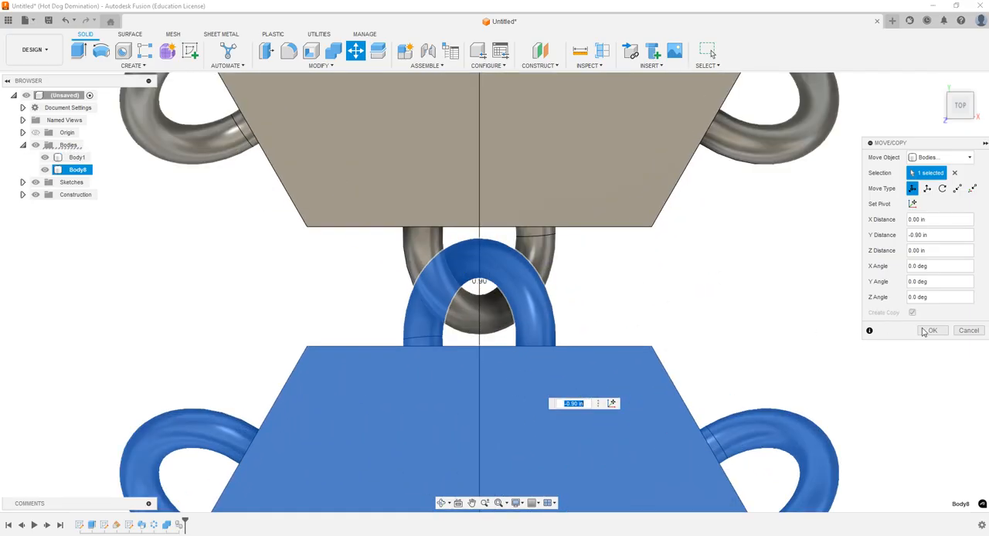
left_click(931, 329)
Step: Inspect the interlocked loops between the two links, and undo the copied link
left_click(485, 479)
middle_click_drag(464, 435, 471, 405, "shift")
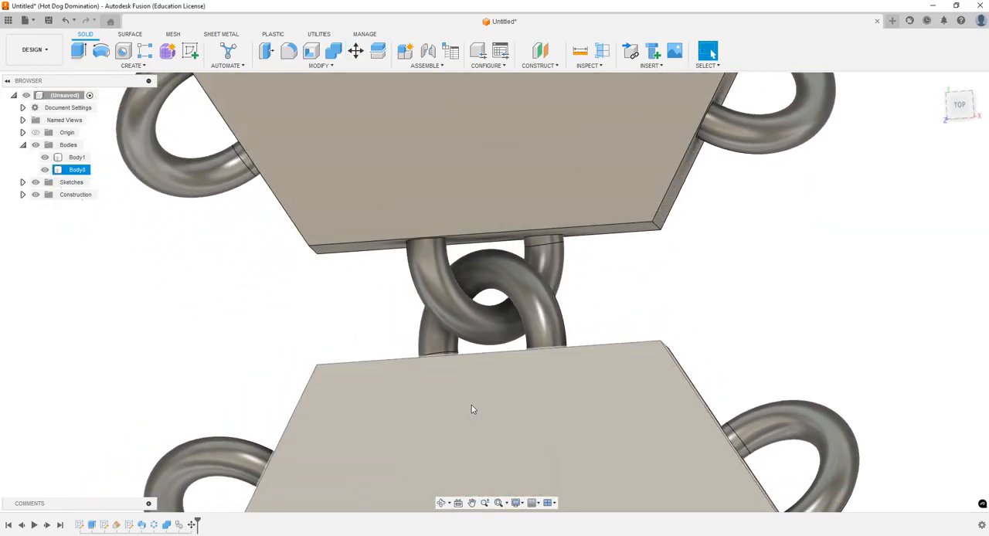
left_click(459, 325)
key("ctrl+z")
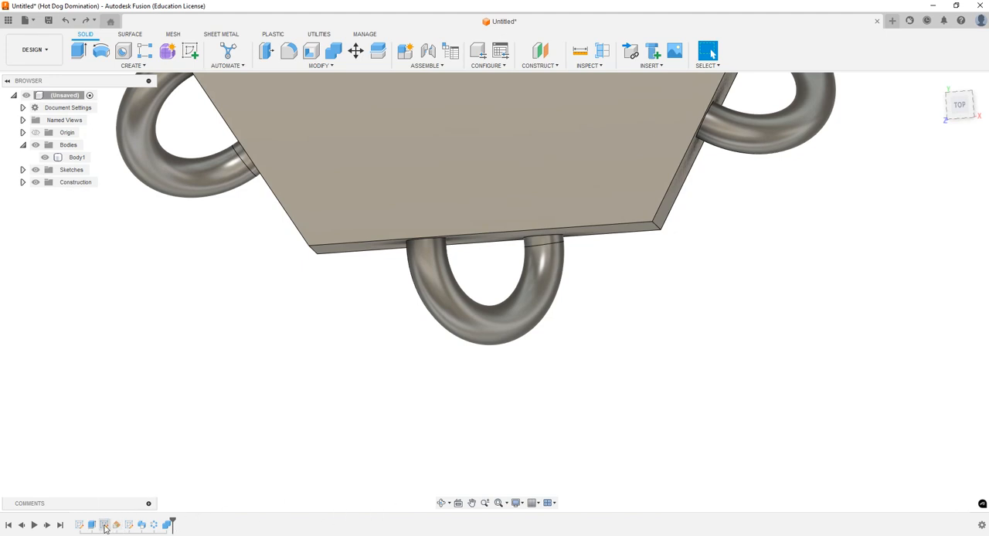
Step: In the loop path sketch, delete the 0.01 in offset dimension, make the circle's center coincident with the edge line's midpoint, and finish the sketch
double_click(129, 525)
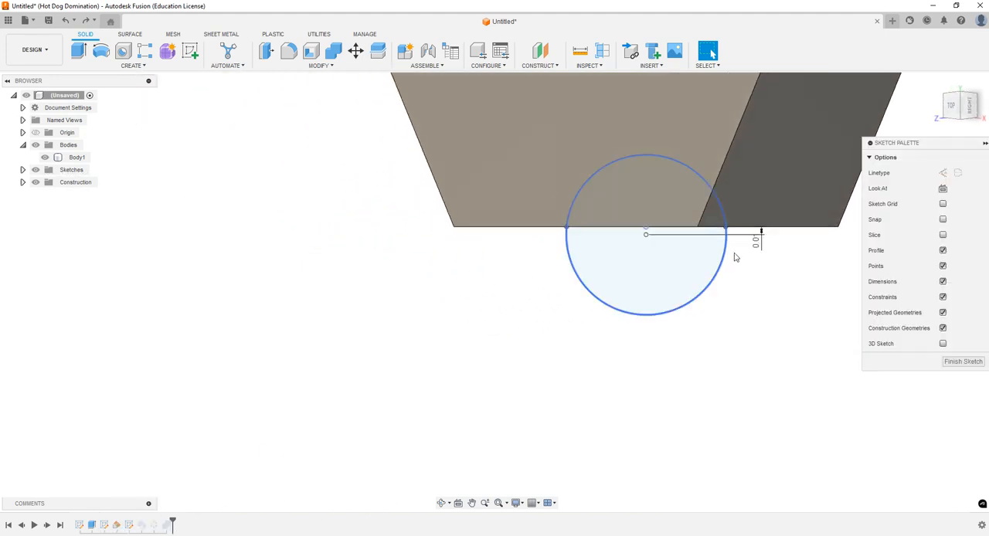
left_click(757, 245)
key("Delete")
scroll(749, 242, "up", 3)
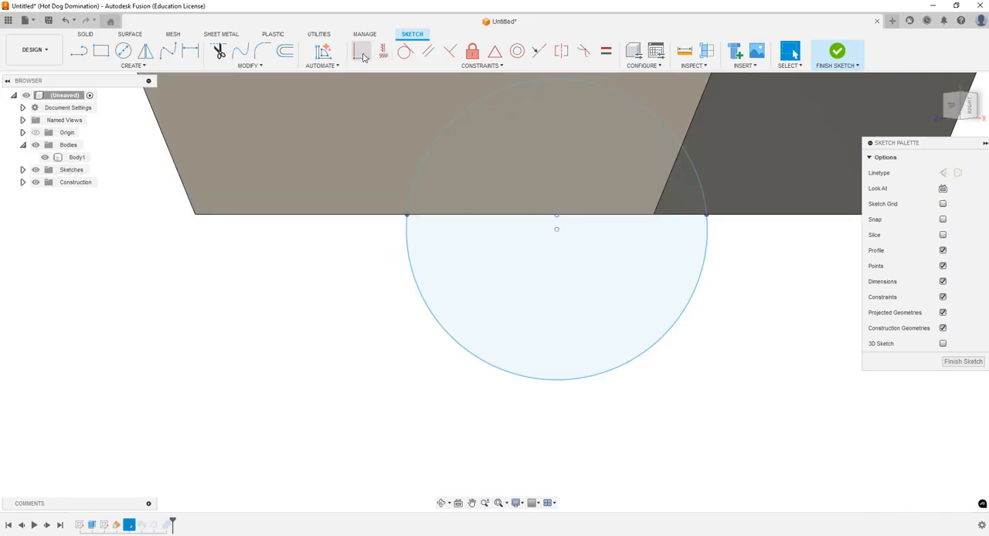
left_click(364, 54)
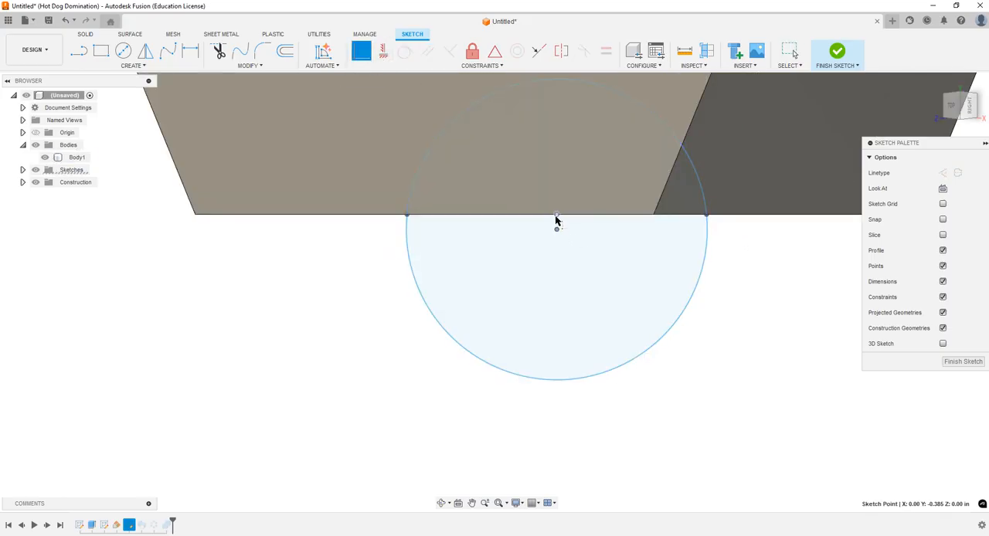
left_click(556, 216)
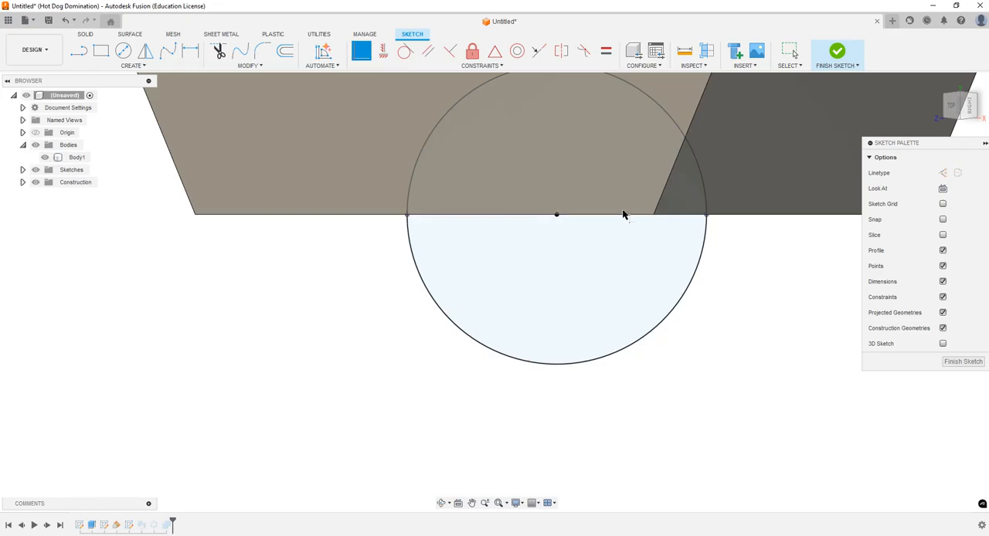
left_click(836, 52)
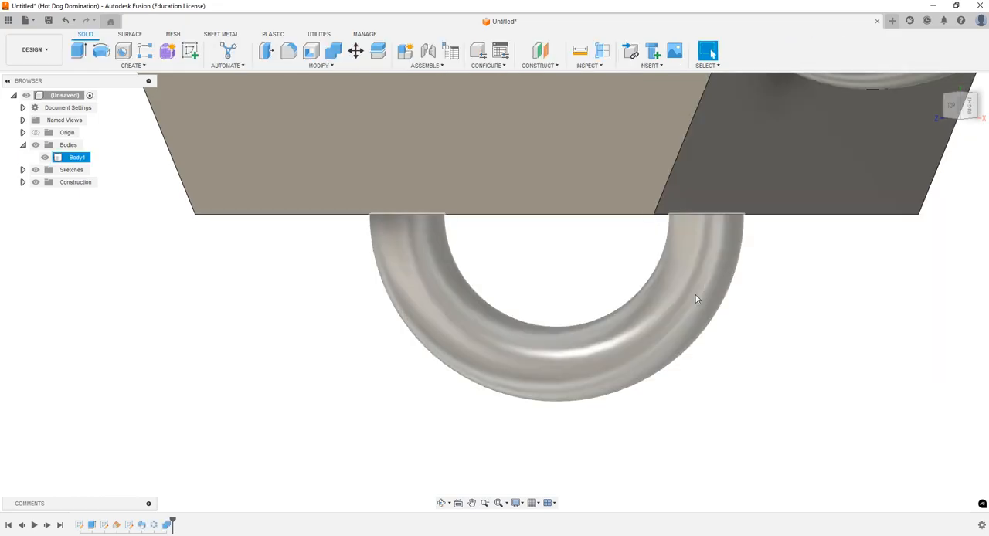
Step: Create a copy of the updated link body moved -0.88 in along Y
scroll(679, 323, "down", 8)
left_click(956, 109)
left_click(960, 99)
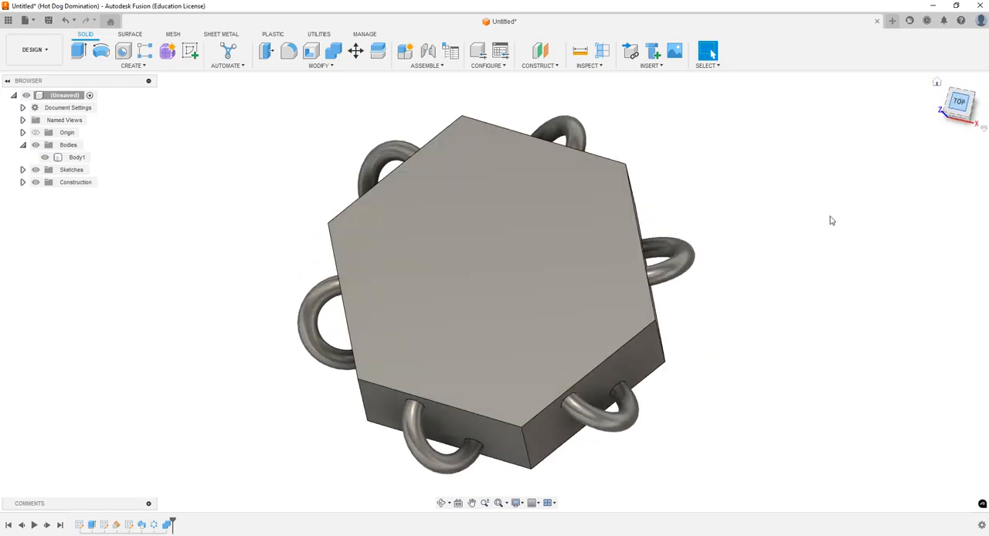
left_click(355, 54)
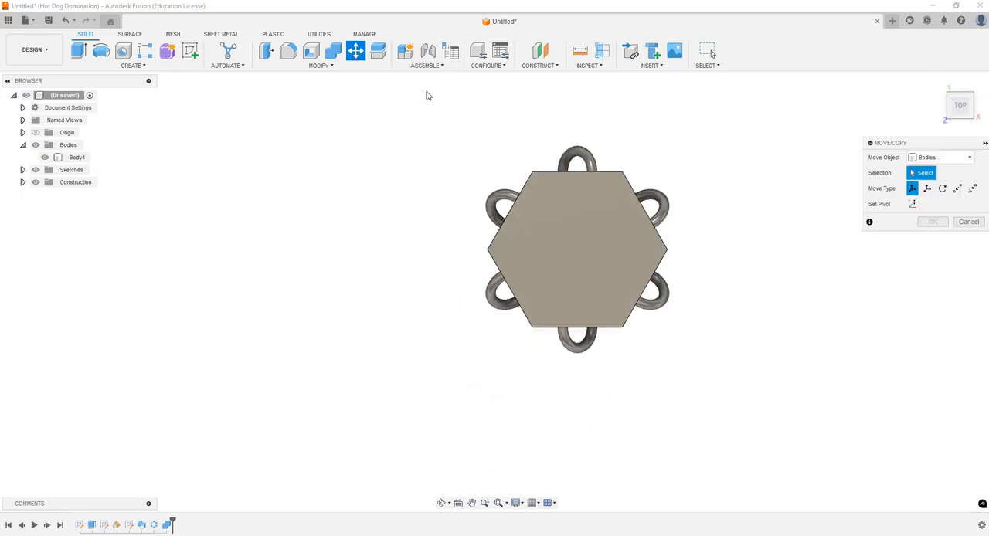
left_click(588, 224)
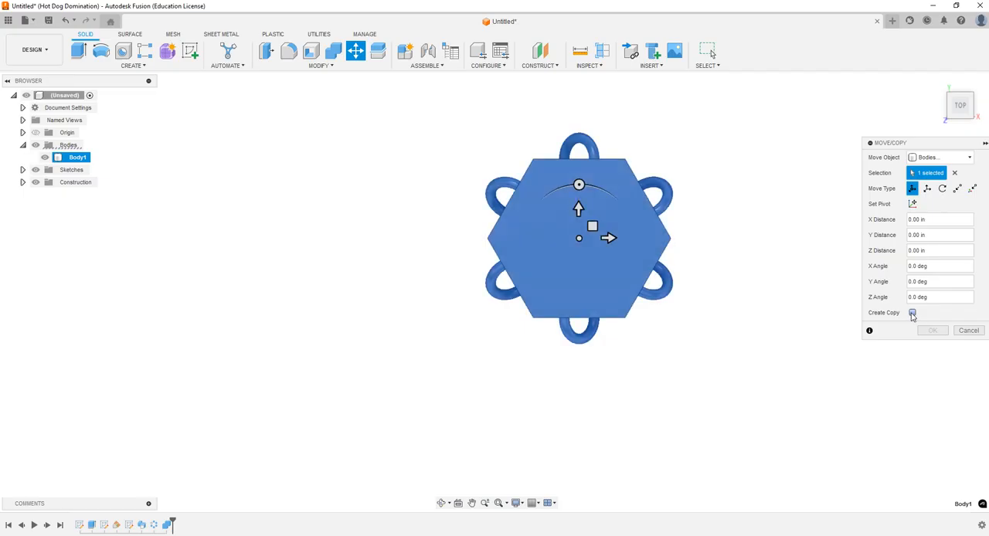
mouse_move(579, 207)
left_mouse_down()
mouse_move(579, 247)
mouse_move(579, 209)
left_mouse_up()
left_click(912, 313)
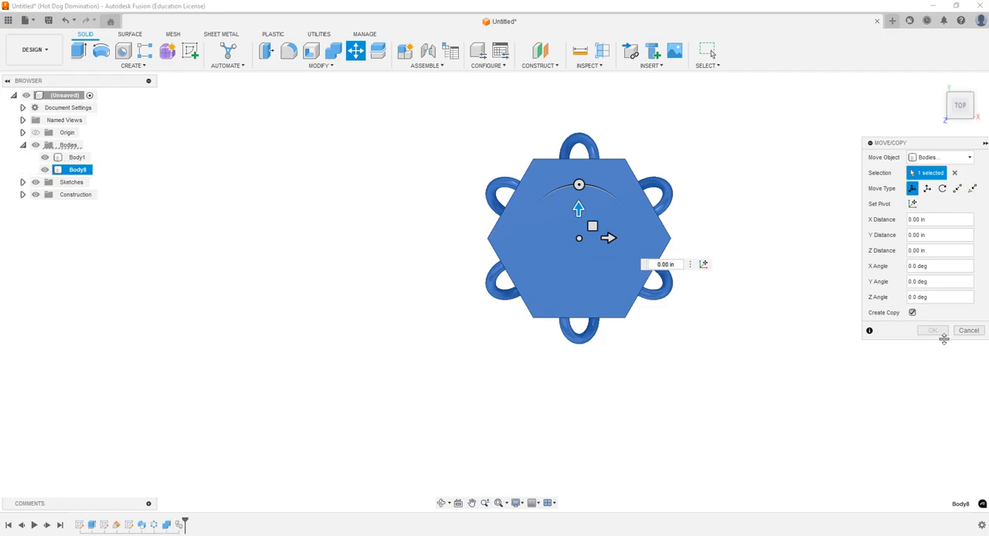
left_click_drag(583, 217, 578, 379)
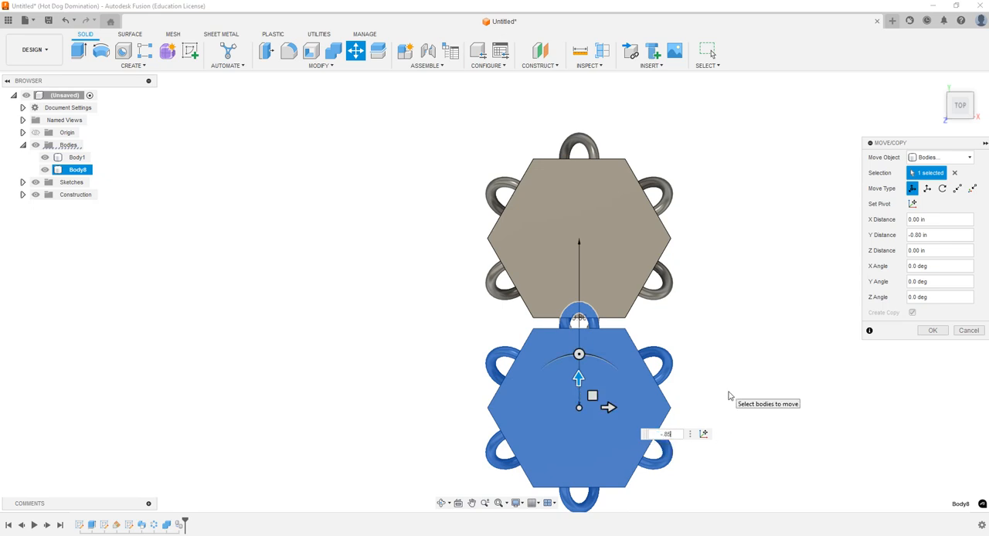
scroll(640, 425, "up", 3)
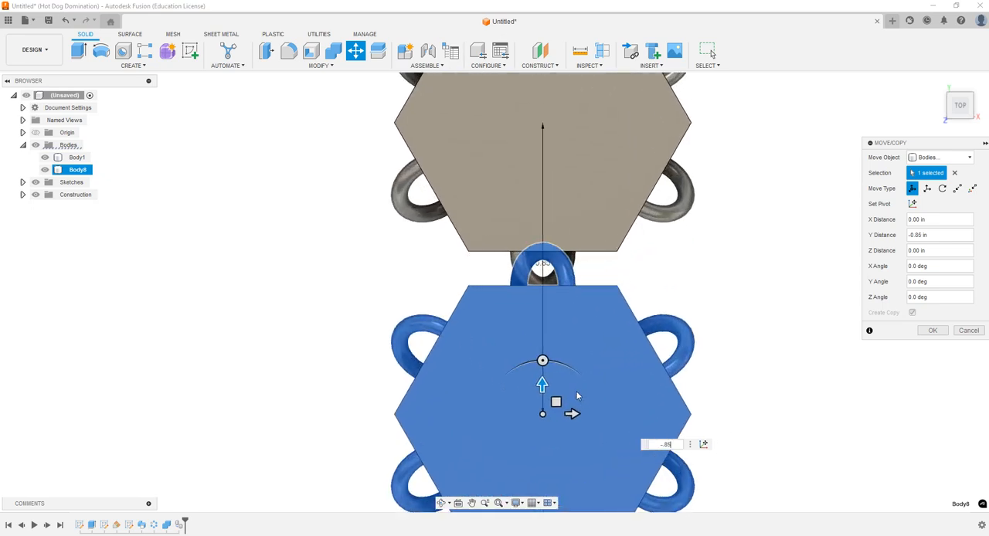
left_click_drag(542, 384, 565, 404)
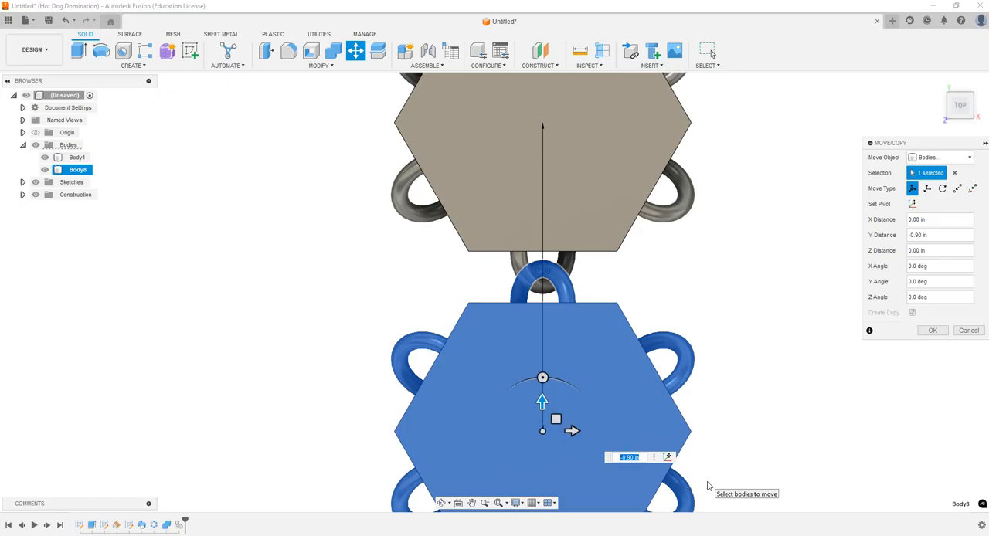
type("88")
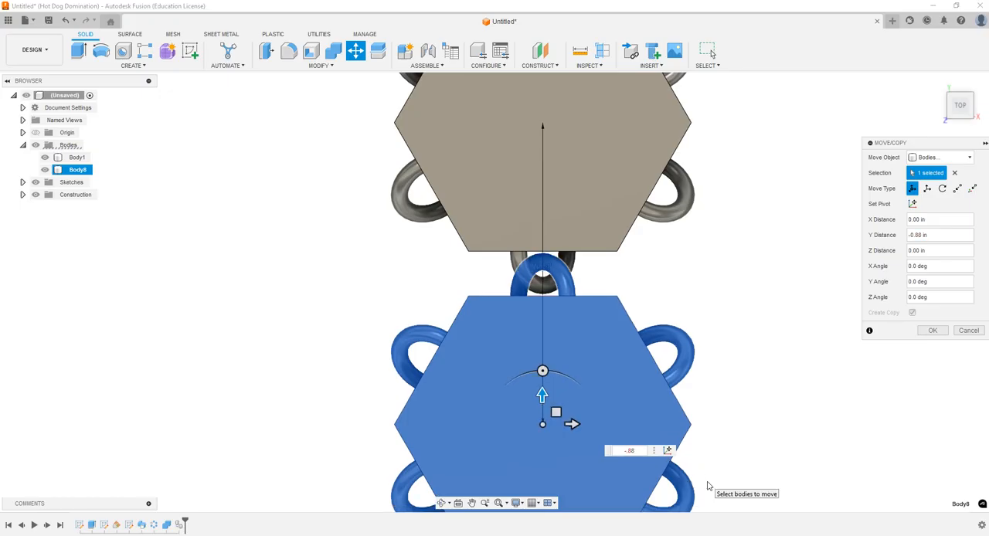
left_click(933, 330)
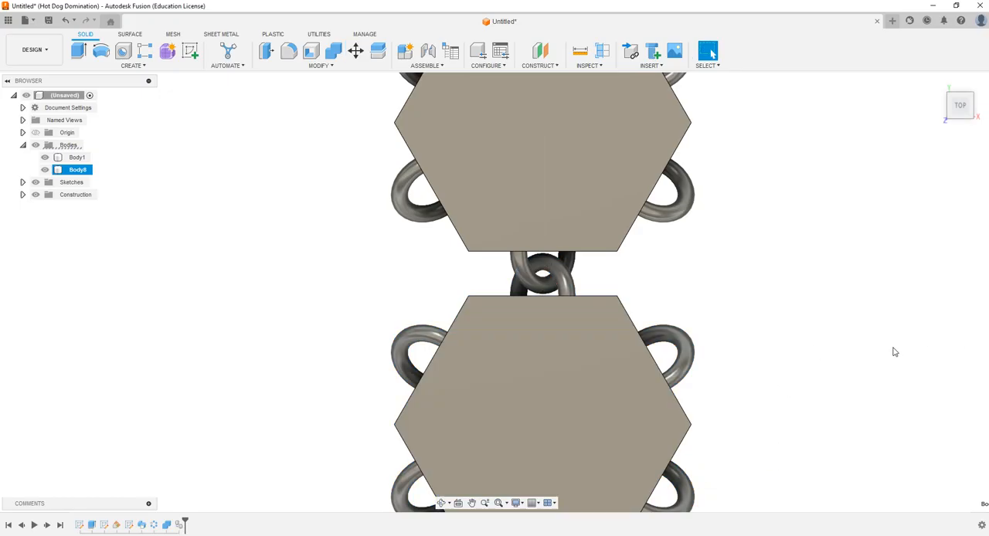
Step: Examine the clearance between the interlocked loops from several angles, and undo the copied link
scroll(589, 283, "up", 5)
left_click(442, 504)
left_click_drag(432, 348, 483, 307)
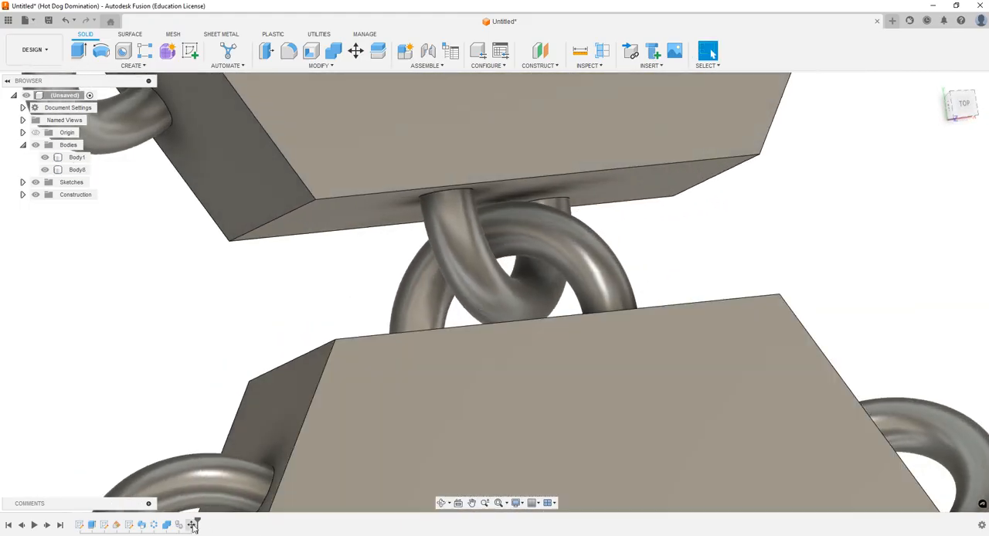
double_click(193, 524)
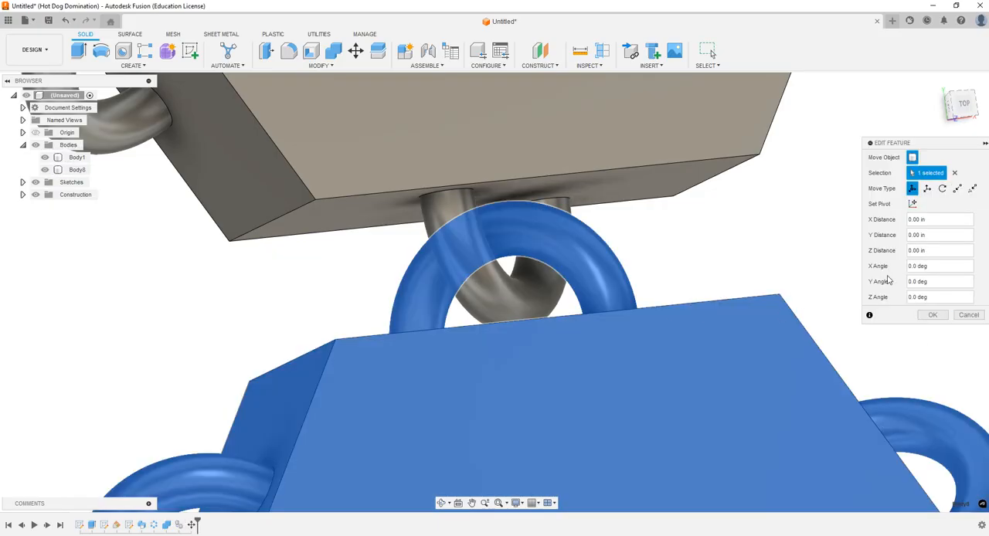
left_click(969, 315)
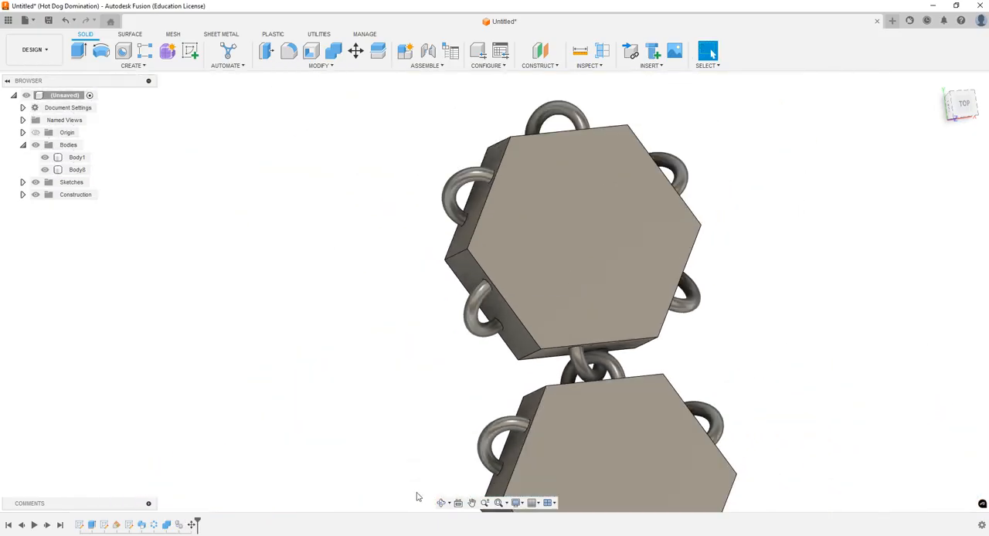
left_click(441, 503)
left_click_drag(553, 340, 574, 341)
left_click(971, 104)
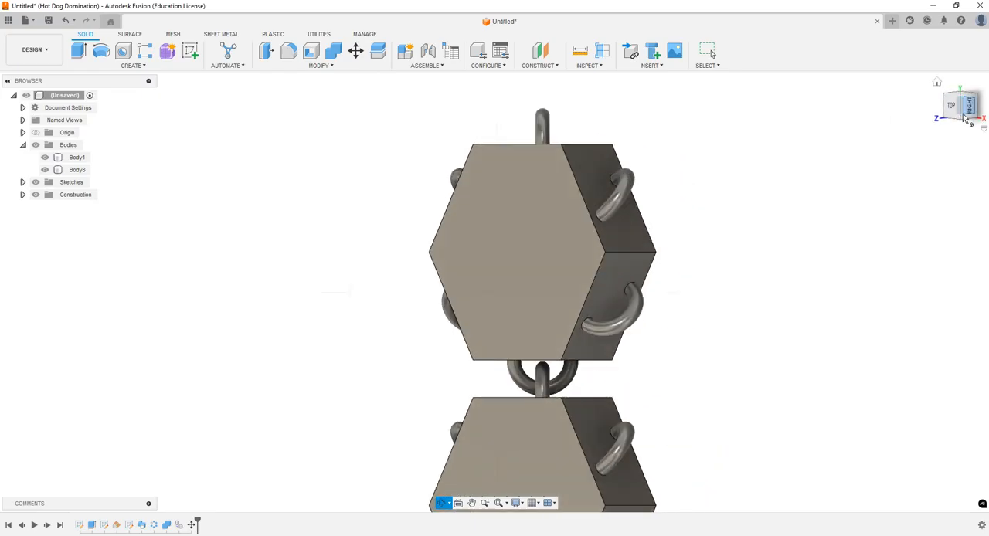
left_click(956, 107)
key("Escape")
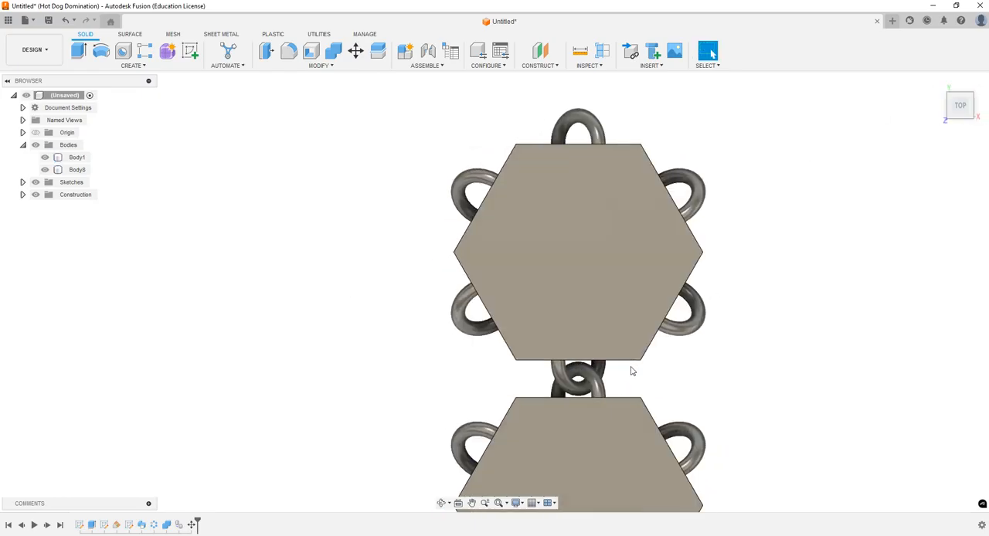
key("ctrl+z")
Step: Create a copy of the hexagonal link body moved -0.885 in along Y
left_click(355, 50)
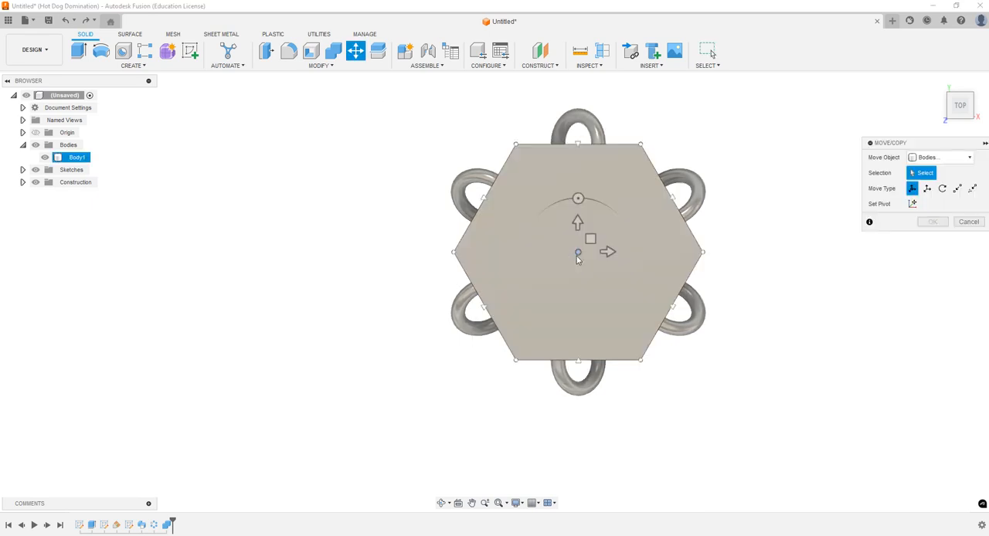
key("ctrl")
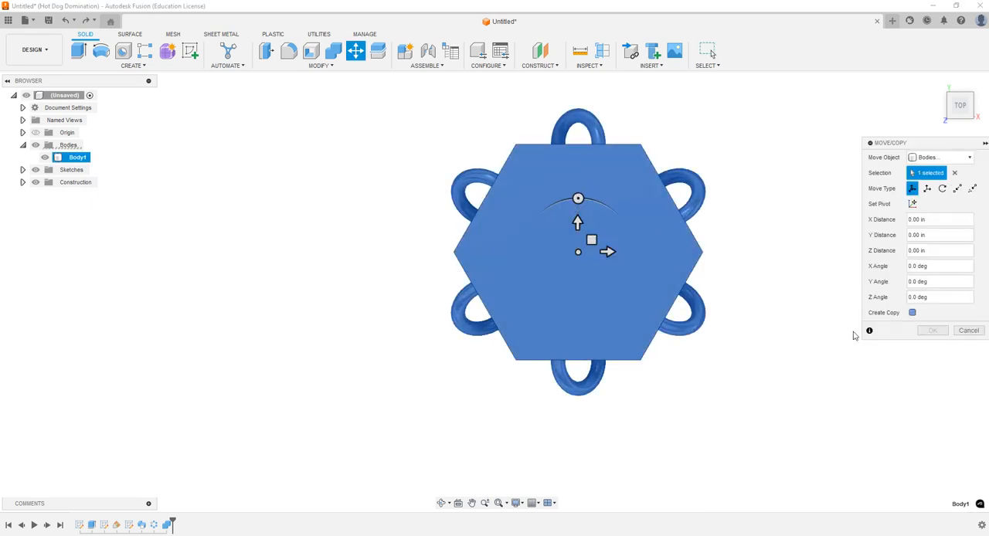
left_click_drag(578, 223, 564, 463)
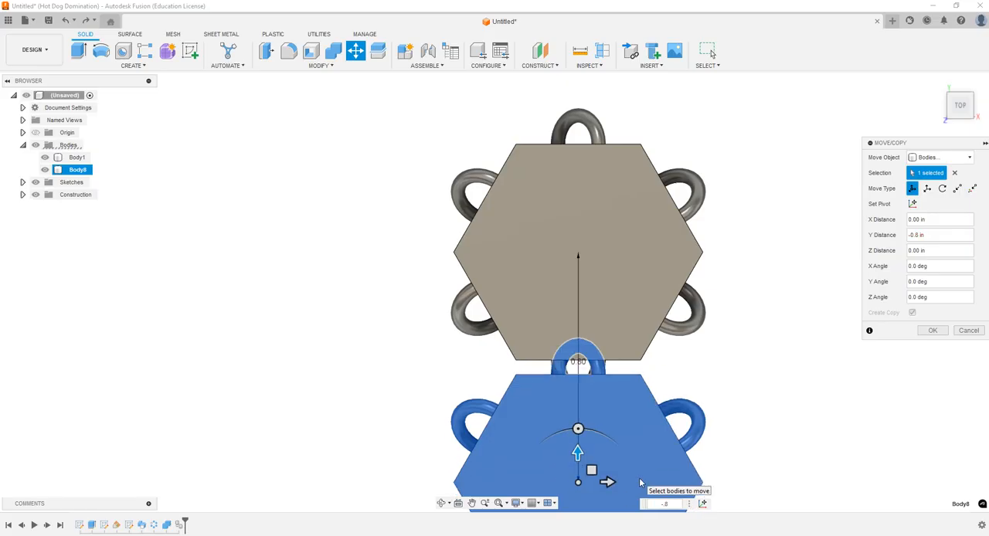
type("85")
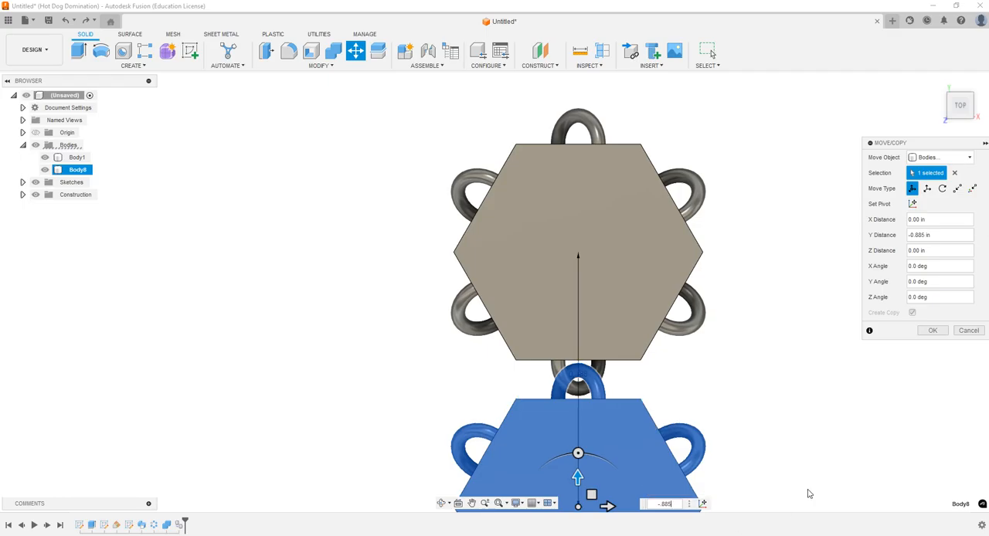
left_click(934, 331)
Step: Circular-pattern the copied link body around the vertical Z axis with full distribution and a quantity of 6
scroll(511, 254, "down", 5)
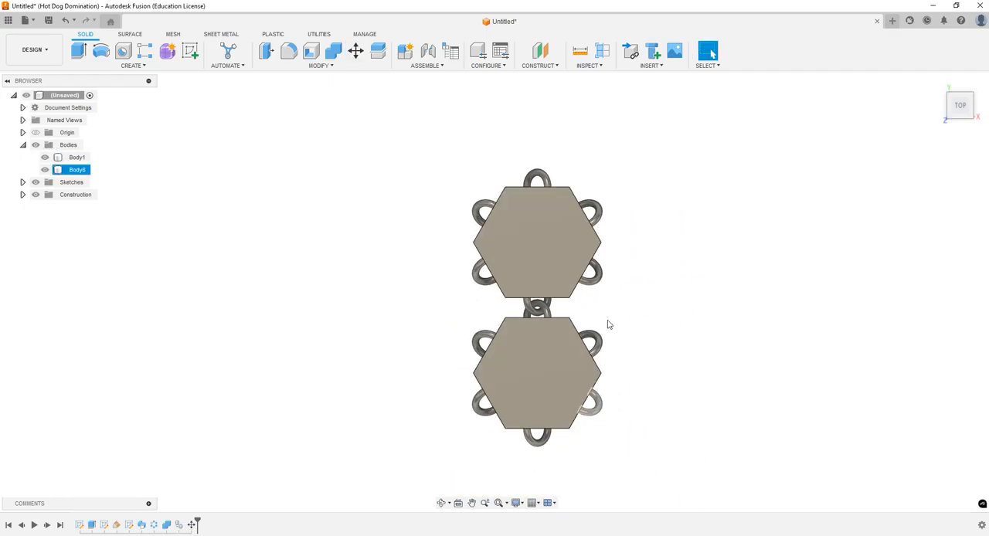
left_click(139, 68)
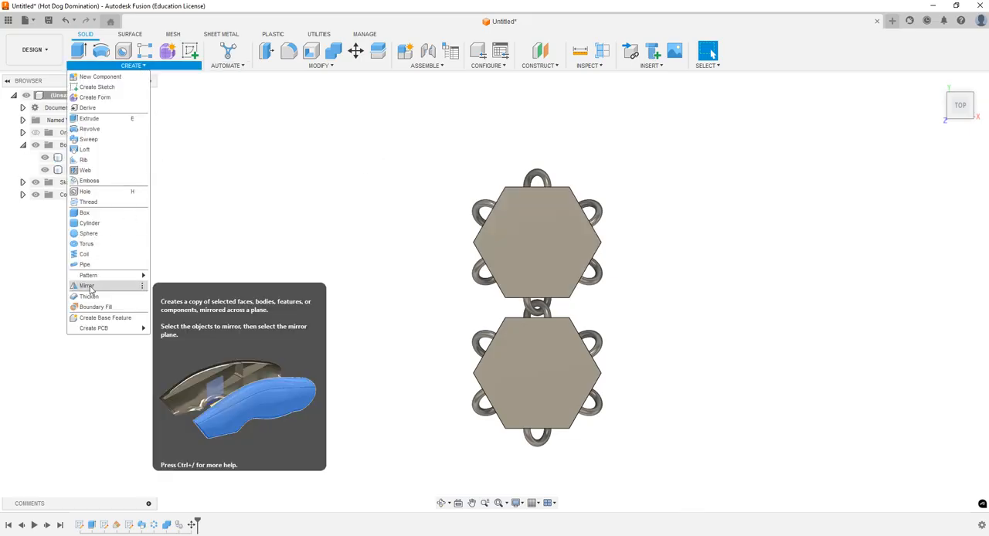
mouse_move(96, 275)
left_click(182, 286)
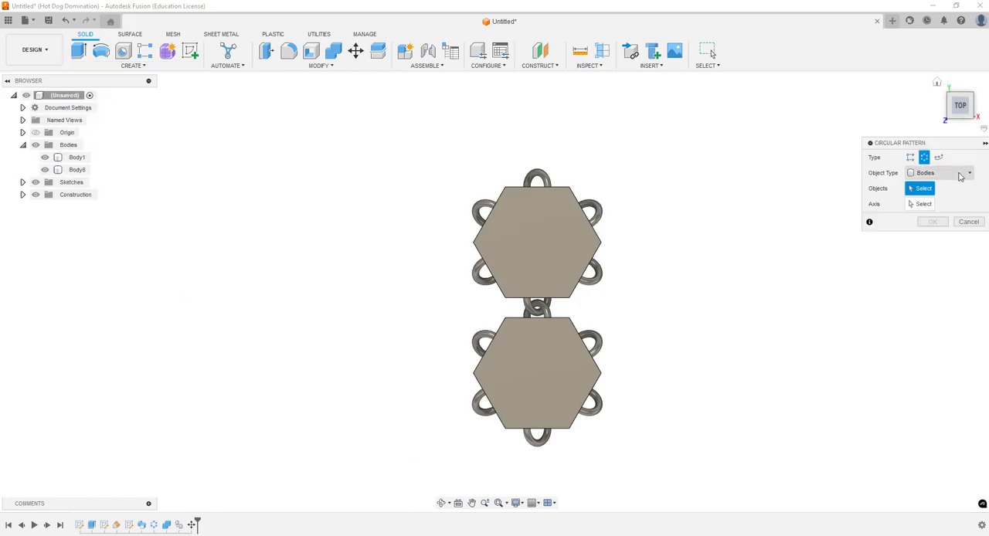
left_click(537, 373)
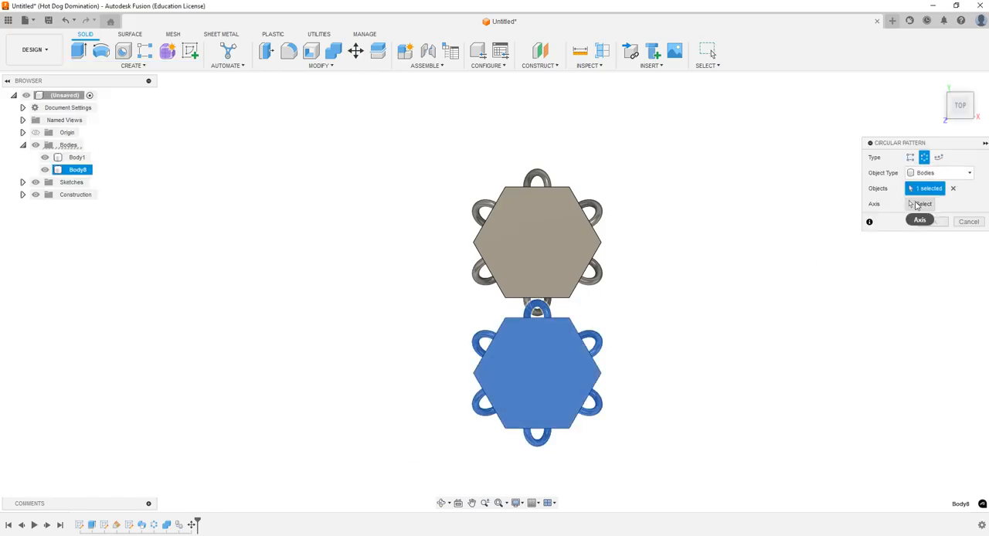
left_click(919, 204)
left_click(441, 503)
left_click_drag(458, 466, 515, 387)
key("Escape")
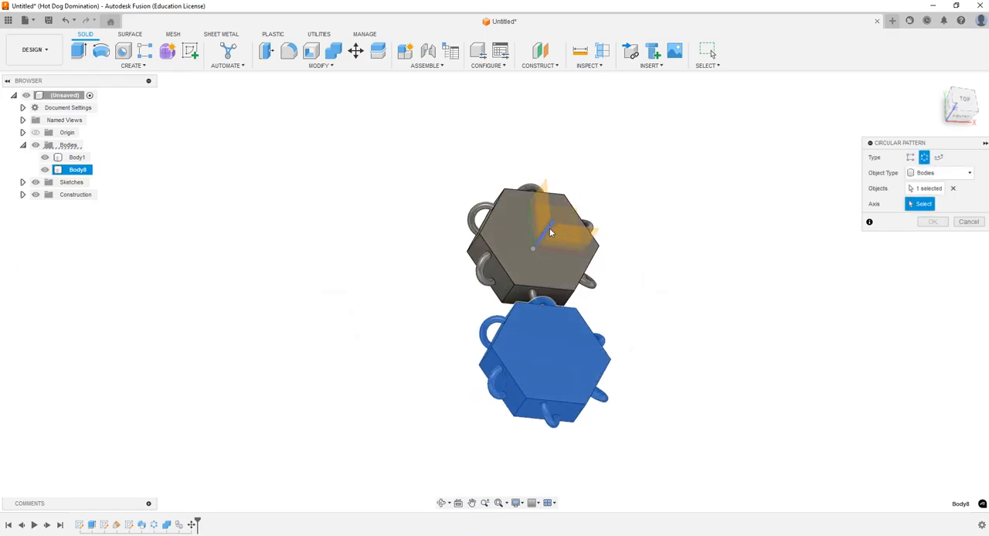
left_click(551, 233)
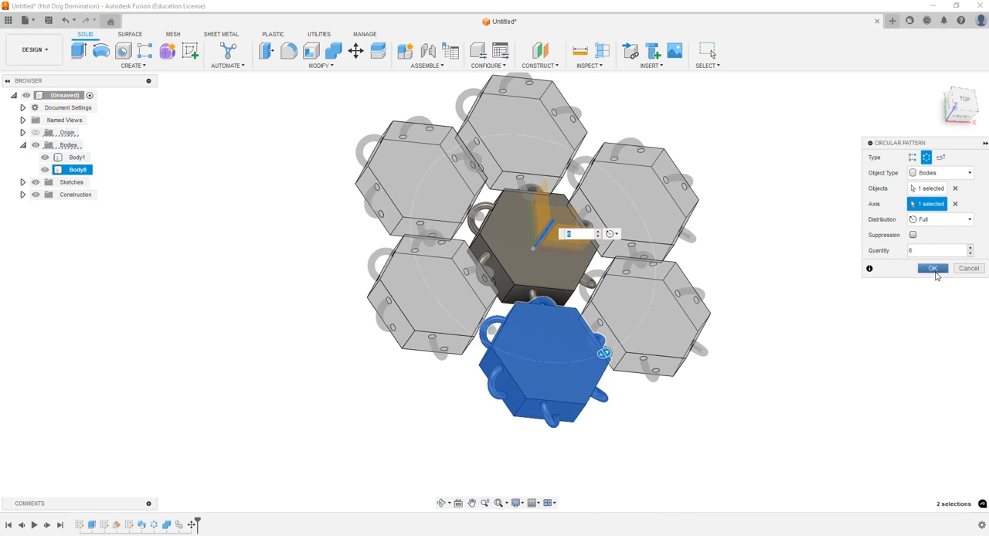
left_click(933, 268)
Step: Examine the ring of links around the center link from above and up close, checking how the loops interlock
scroll(799, 335, "down", 4)
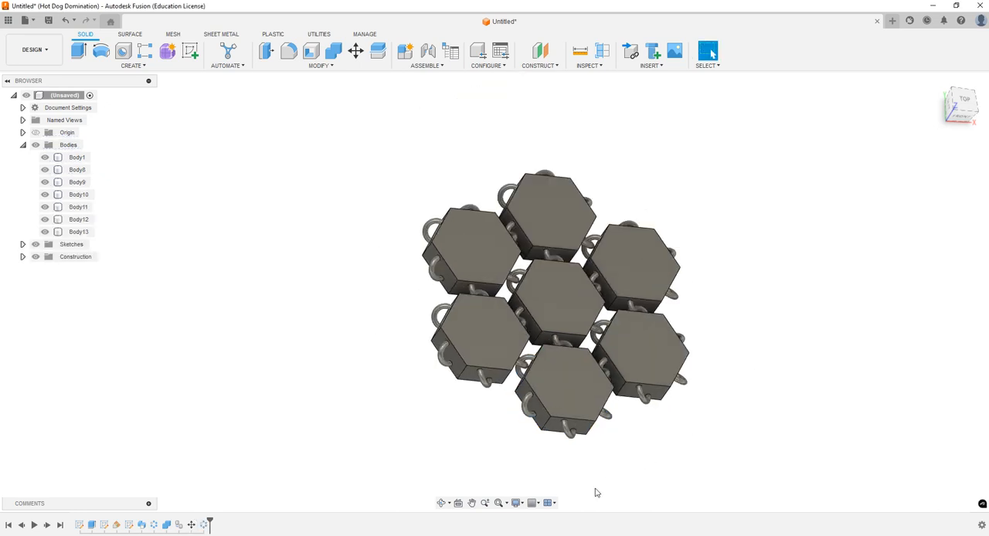
left_click(442, 506)
left_click_drag(591, 352, 582, 392)
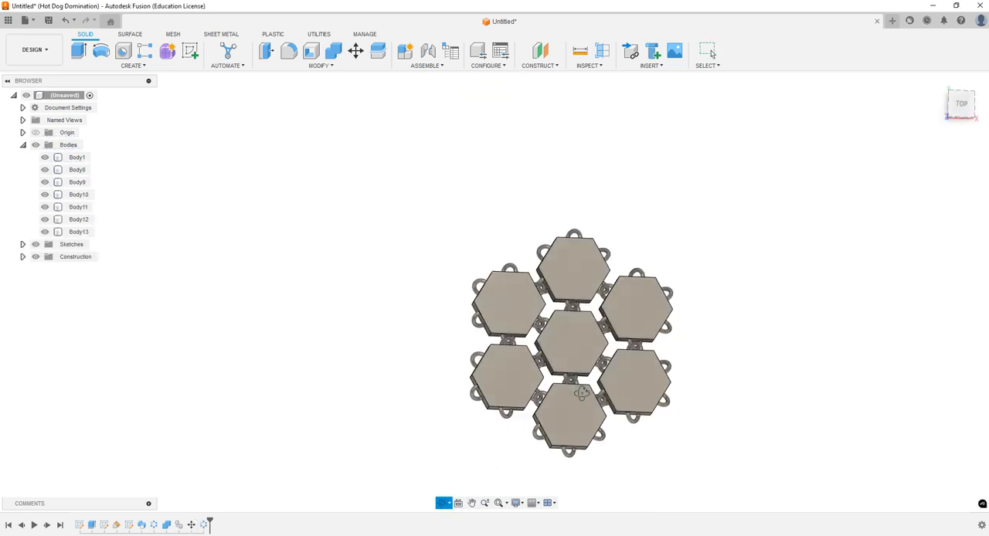
key("Escape")
left_click(961, 104)
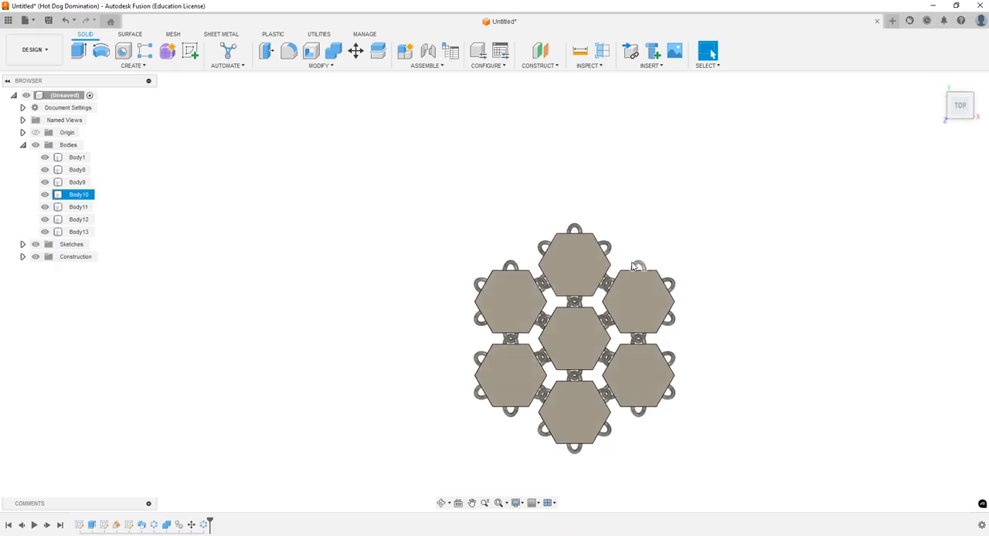
scroll(550, 313, "up", 2)
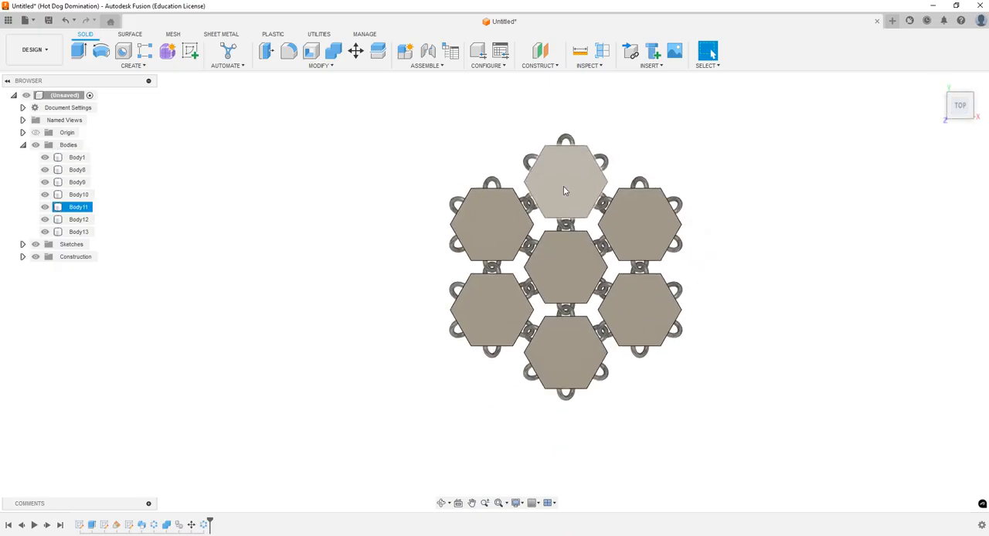
scroll(572, 371, "up", 2)
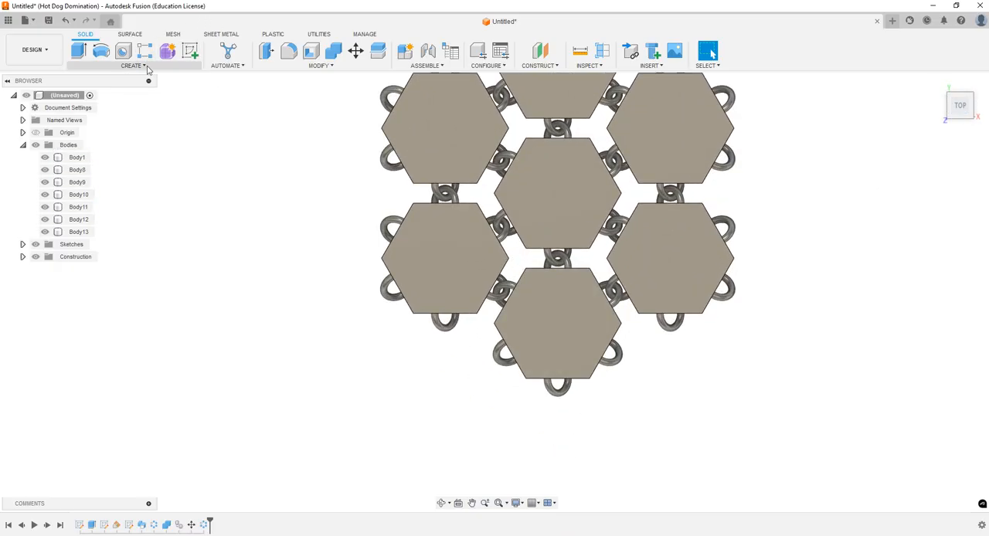
Step: Create copies of the link below the center and its lower-right neighbor, moved -0.885 in along Y
left_click(355, 50)
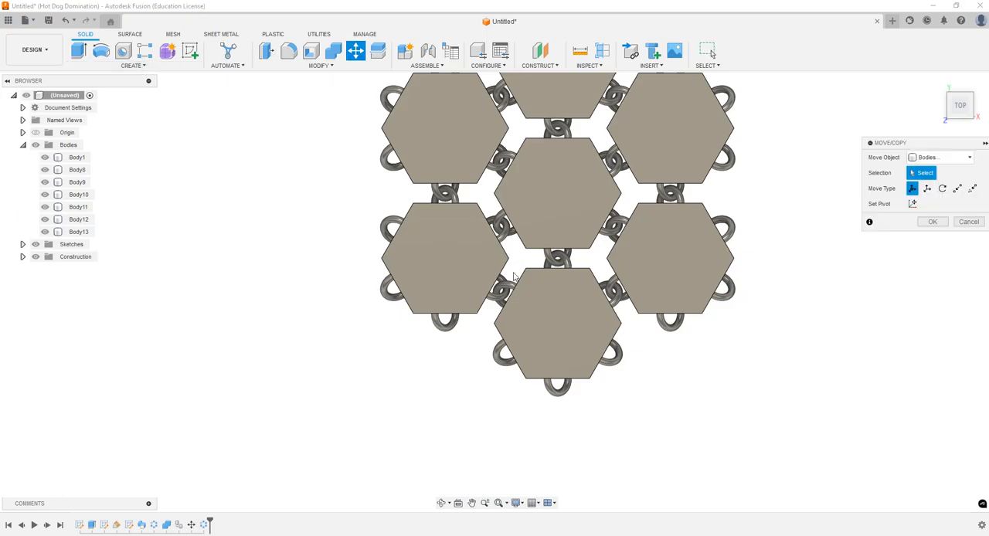
left_click(561, 332)
left_click(560, 331)
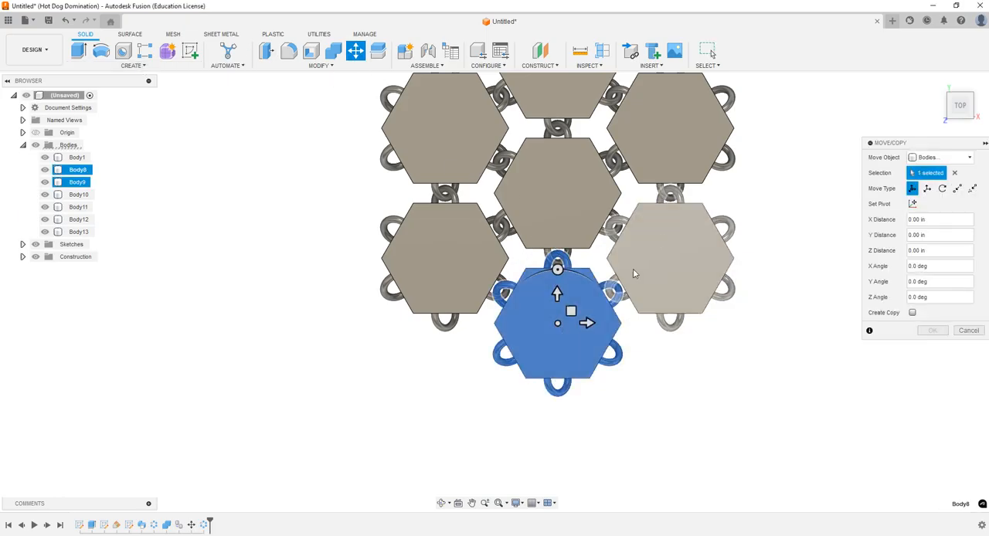
left_click(675, 246)
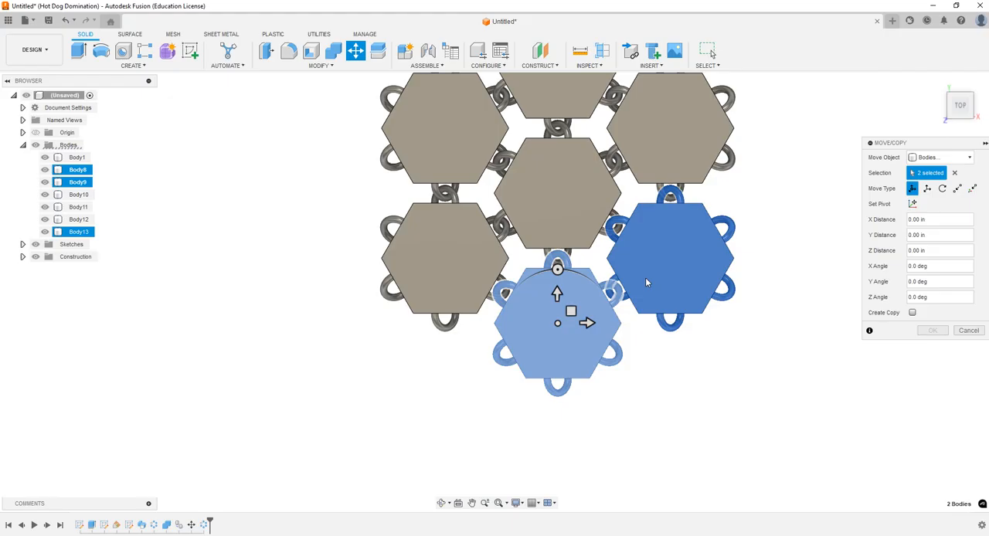
left_click(912, 313)
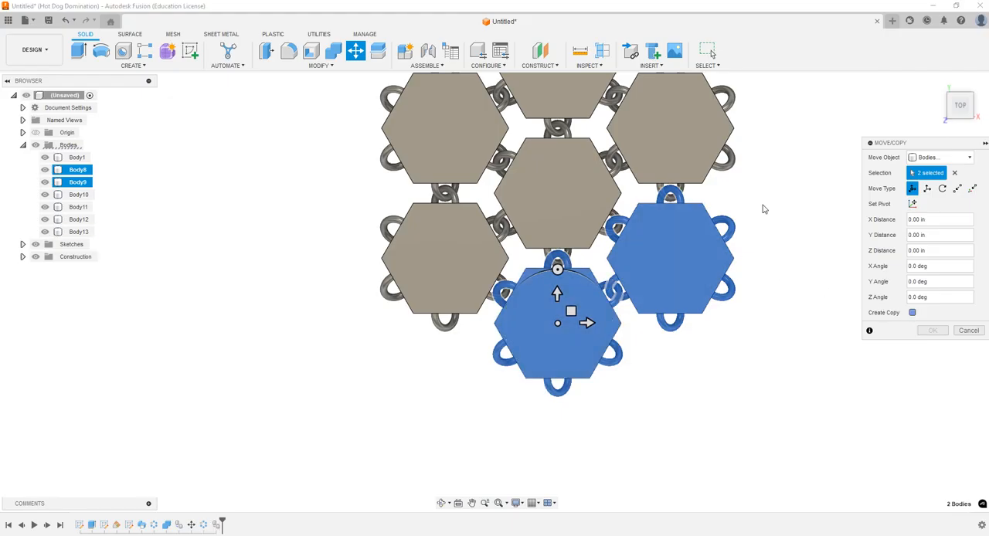
scroll(668, 110, "down", 3)
scroll(583, 387, "up", 4)
left_click_drag(585, 179, 586, 334)
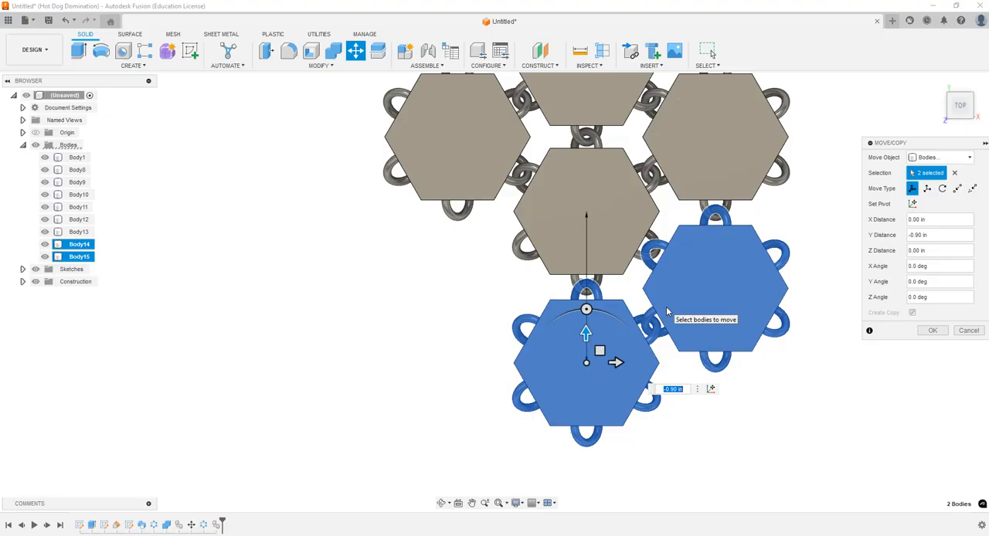
key("Return")
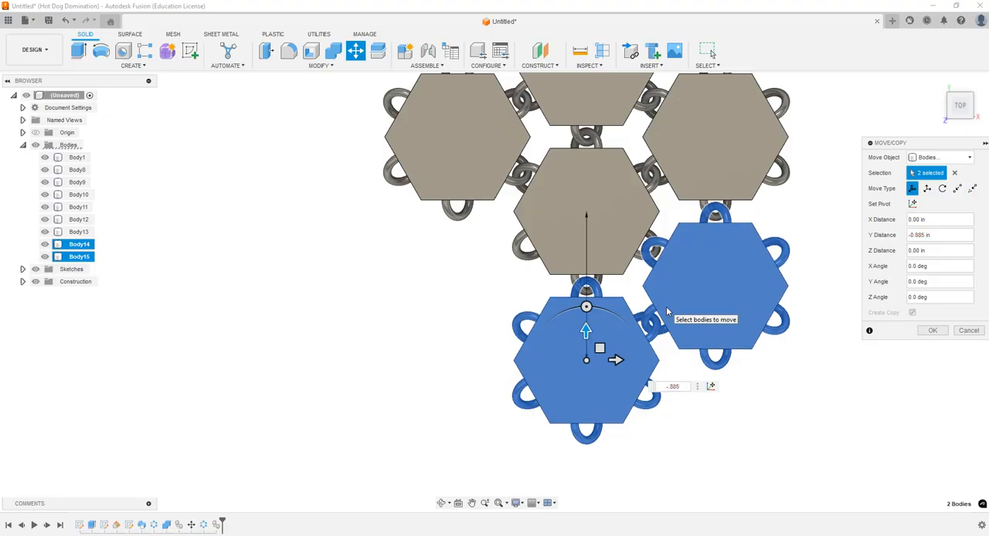
left_click(933, 331)
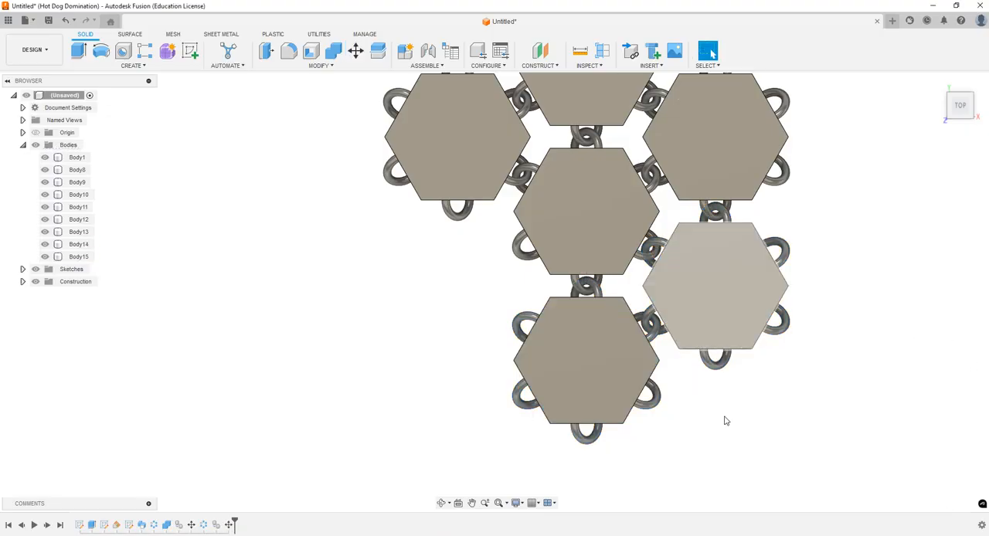
Step: Circular-pattern the two newly copied outer links around the vertical Z axis with full distribution and a quantity of 6
scroll(709, 415, "down", 3)
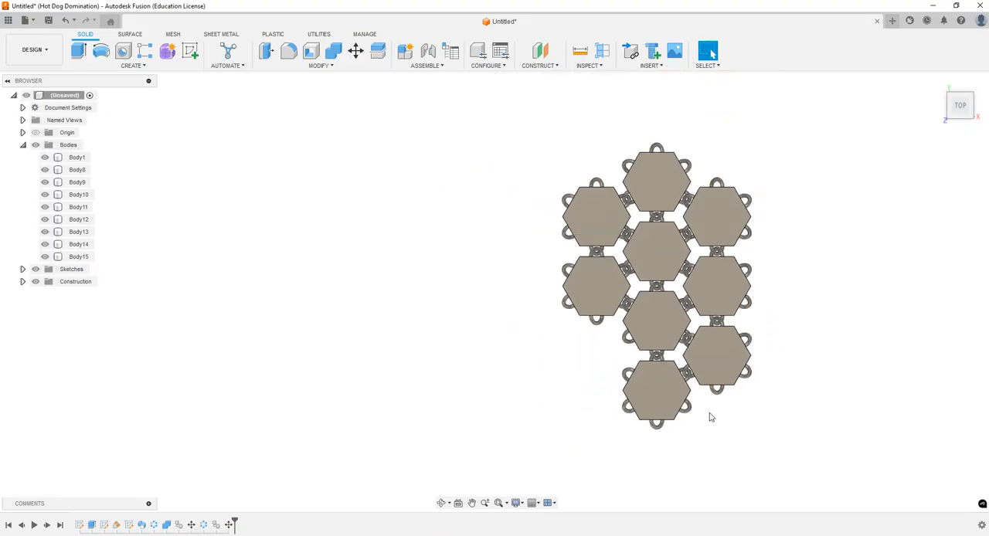
left_click(138, 67)
mouse_move(116, 280)
left_click(180, 286)
left_click(657, 392)
left_click(713, 369)
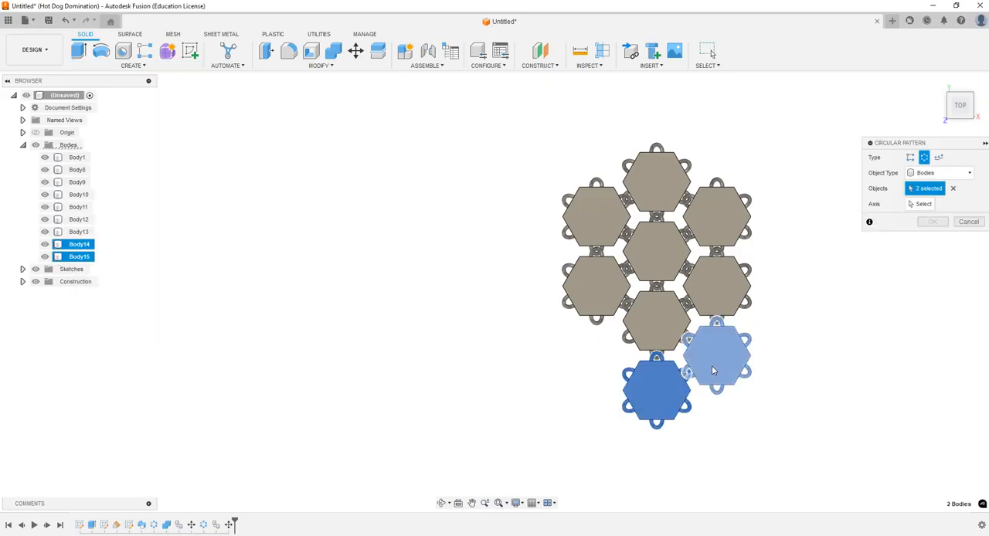
left_click(920, 204)
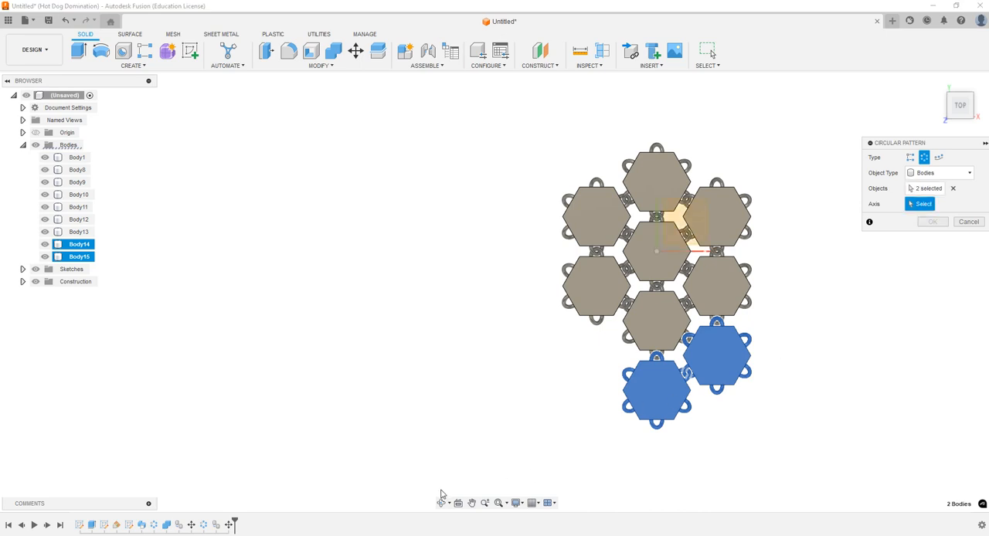
left_click(441, 503)
left_click_drag(487, 415, 506, 401)
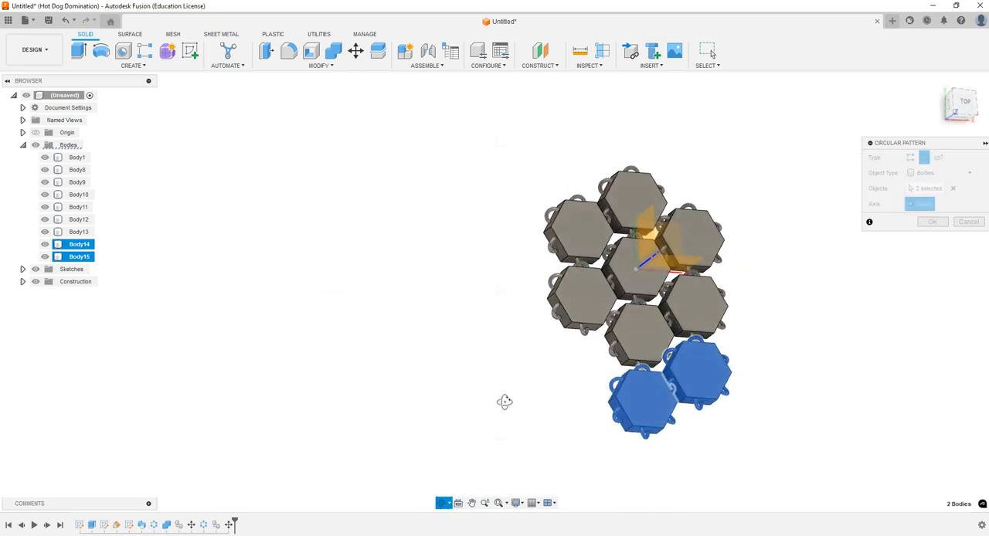
left_click(648, 266)
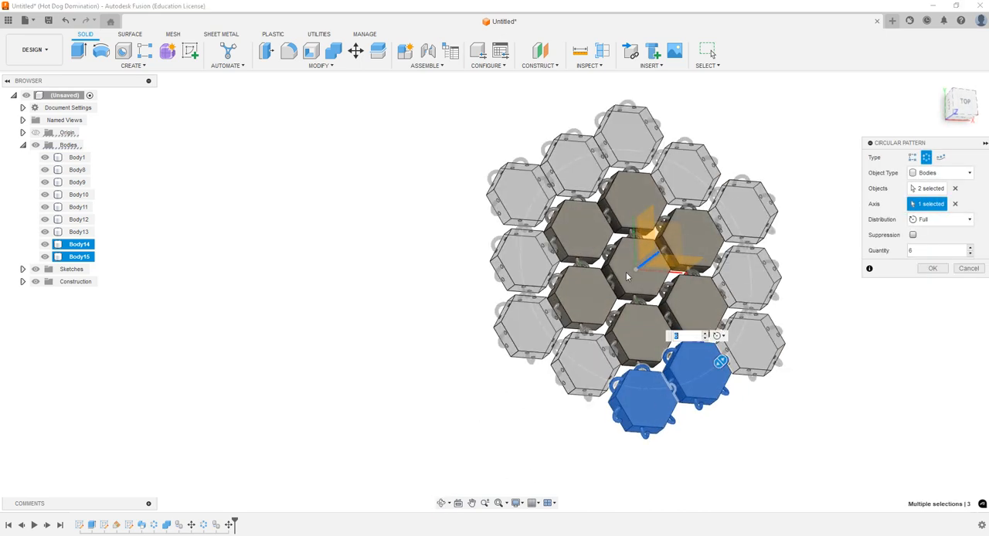
left_click(933, 269)
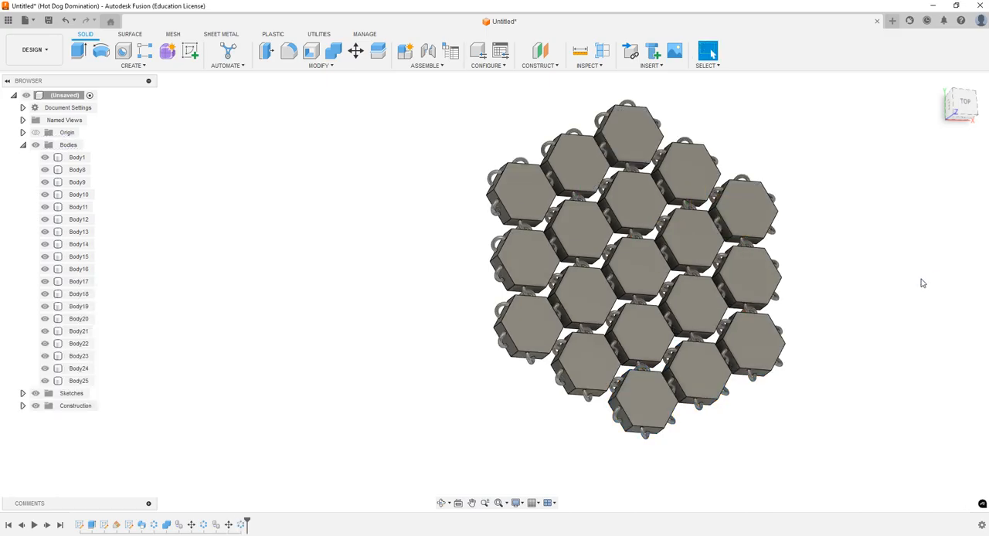
Step: Measure the distance between the outer edges of the topmost and bottommost links in the layout
left_click(23, 144)
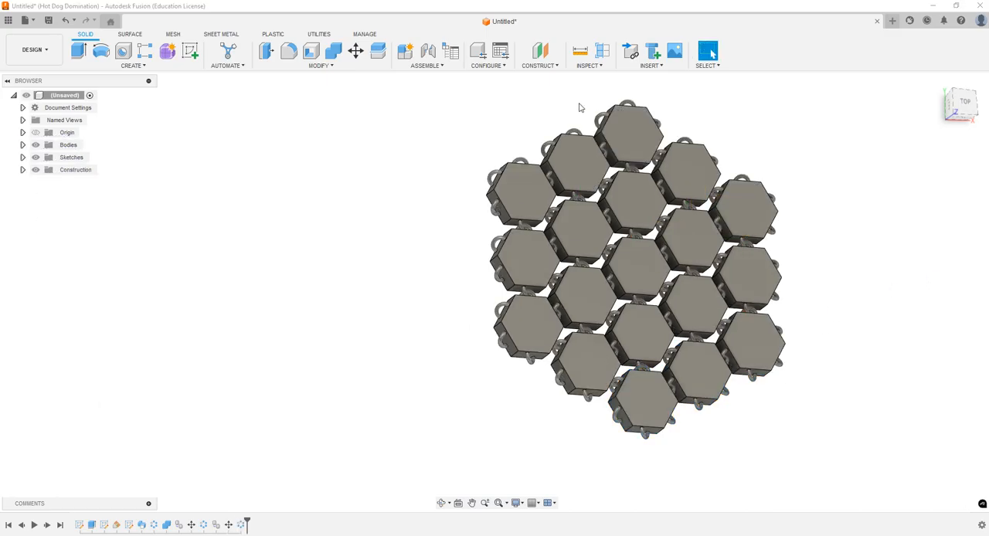
left_click(581, 51)
left_click(630, 108)
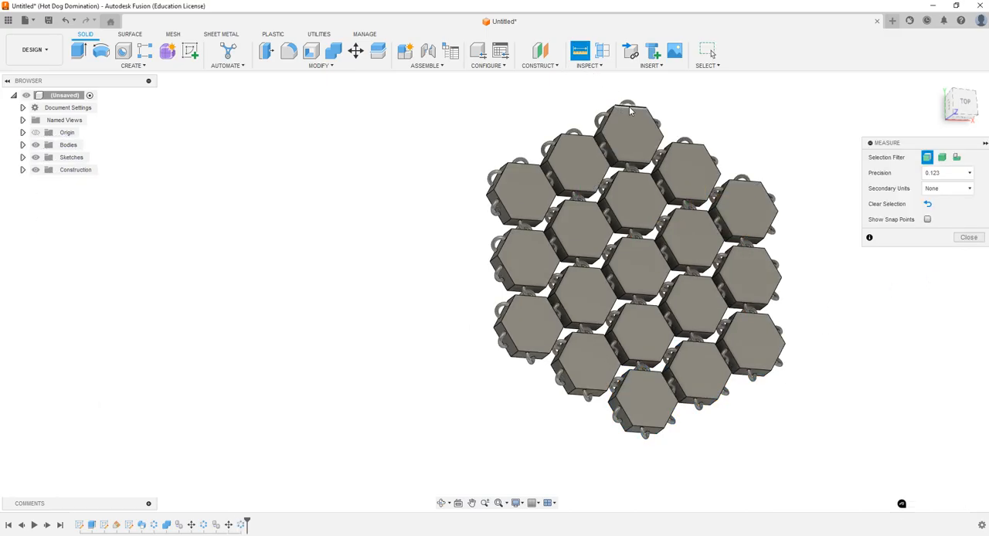
left_click(654, 432)
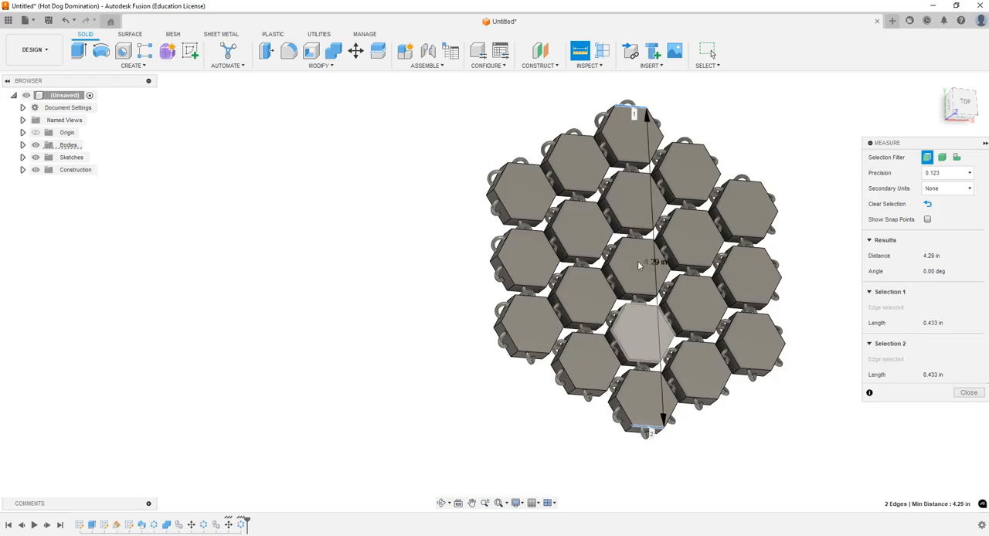
scroll(648, 267, "up", 2)
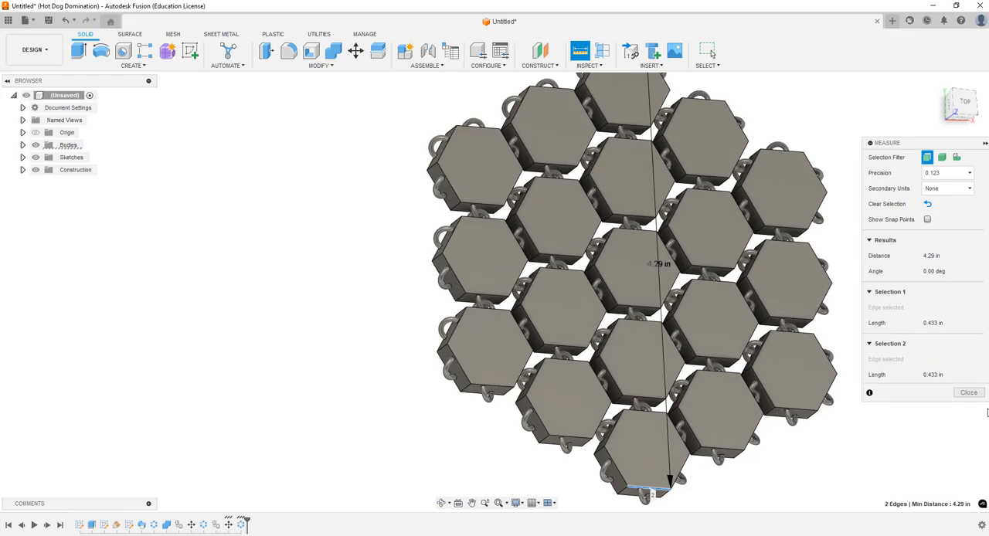
left_click(968, 394)
scroll(695, 302, "down", 2)
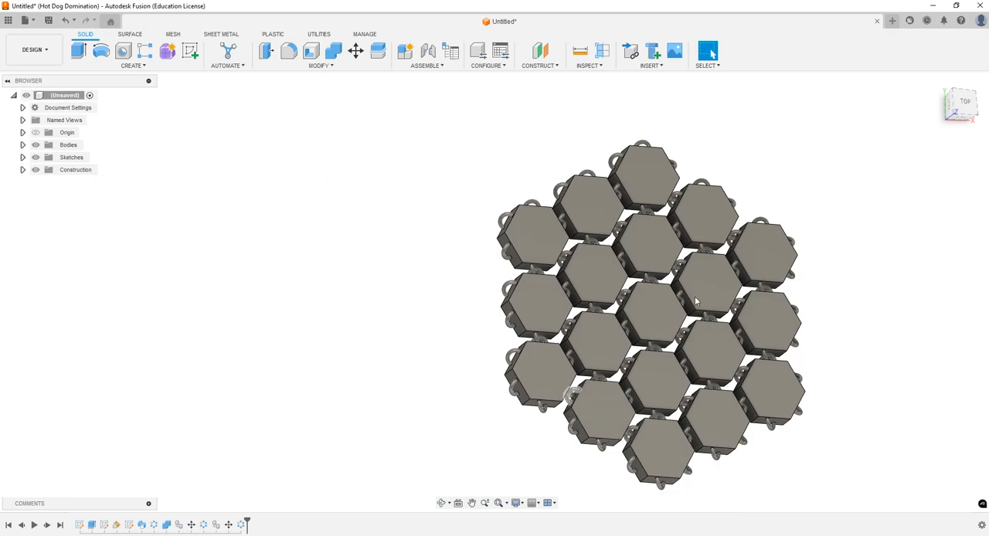
left_click(965, 102)
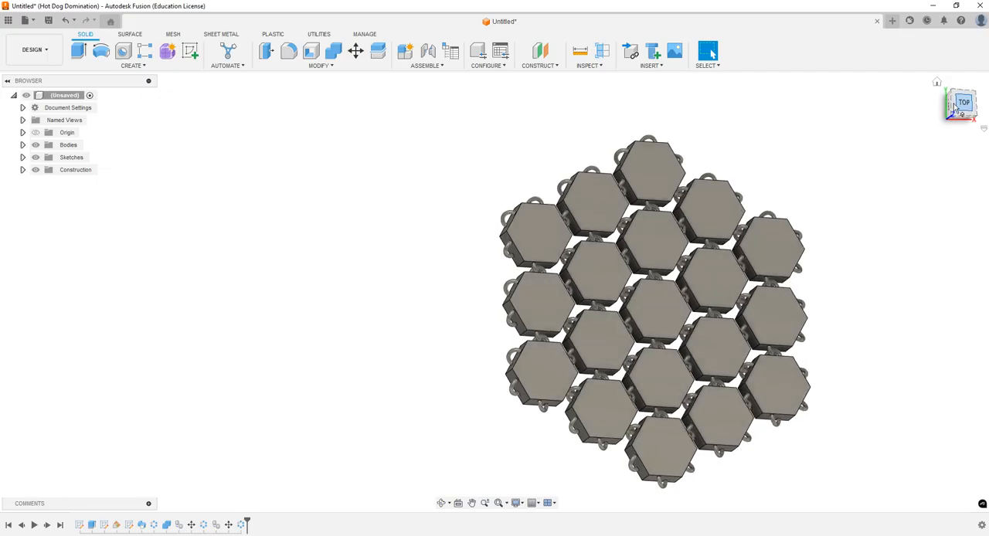
left_click(189, 49)
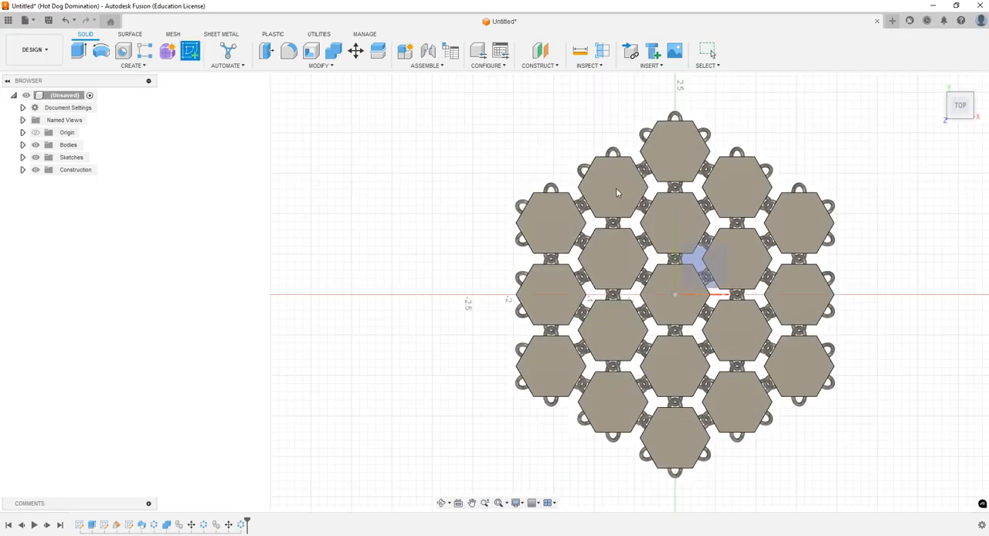
left_click(701, 266)
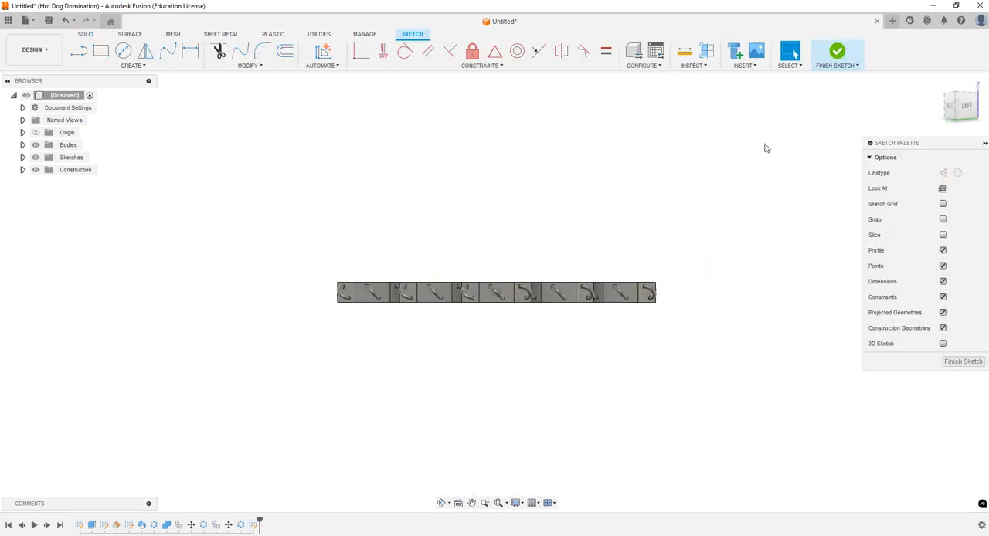
left_click(837, 56)
left_click(837, 56)
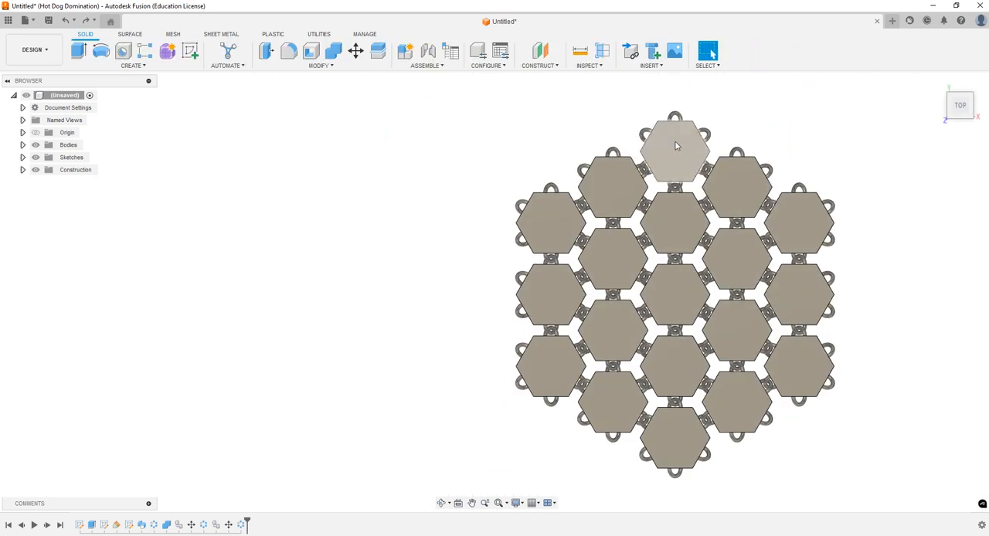
Step: Start a sketch on the horizontal XY origin plane and project the outer edges of the topmost link and the upper-right links
left_click(189, 51)
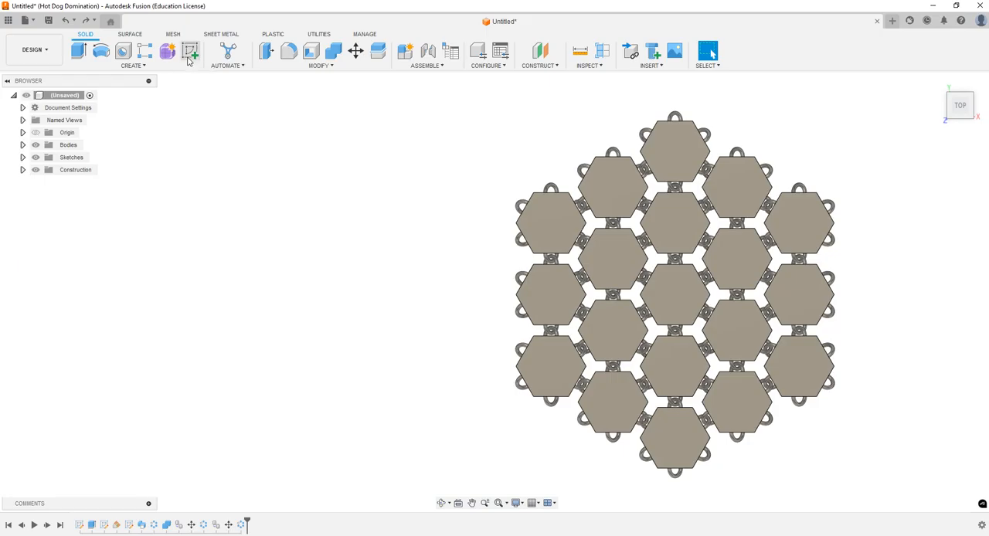
left_click(695, 262)
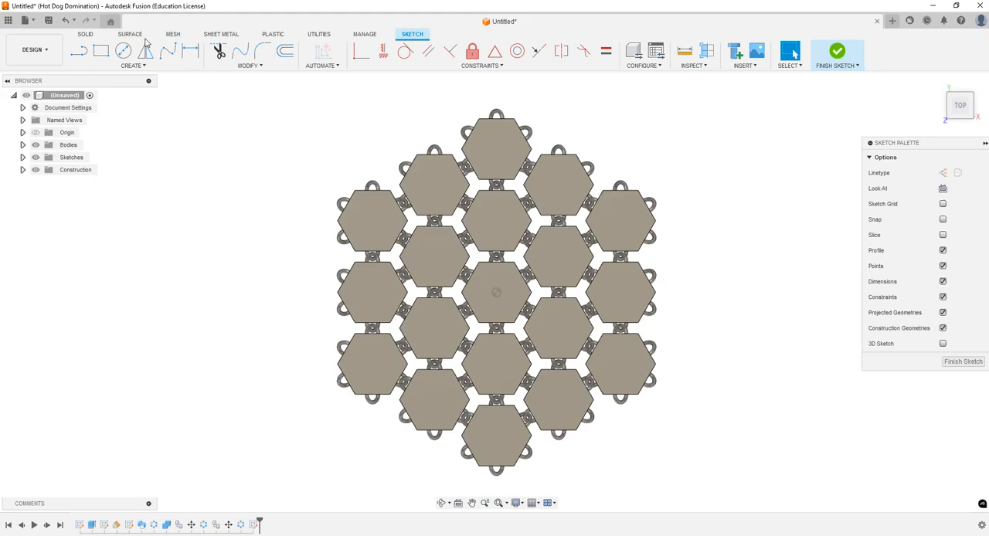
left_click(133, 65)
left_click(500, 121)
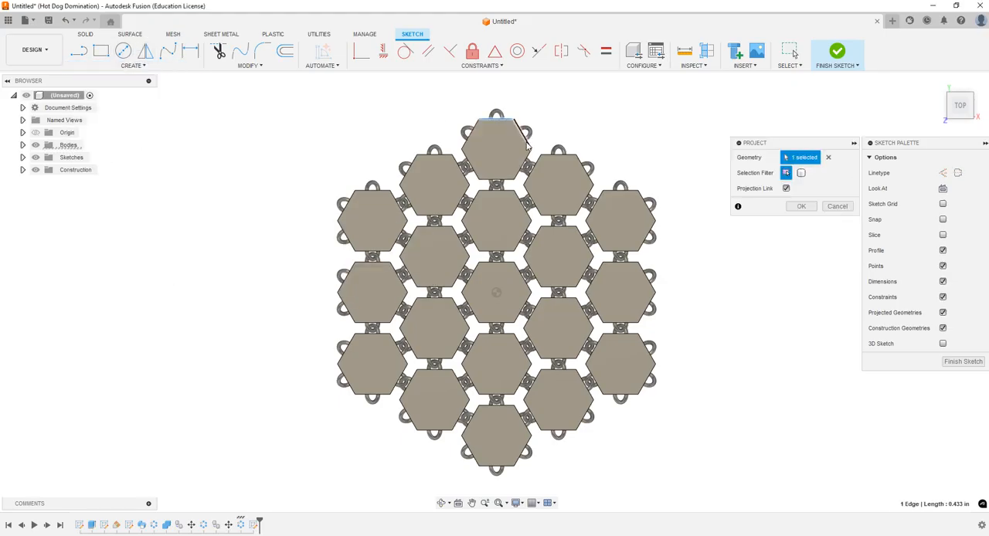
left_click(549, 156)
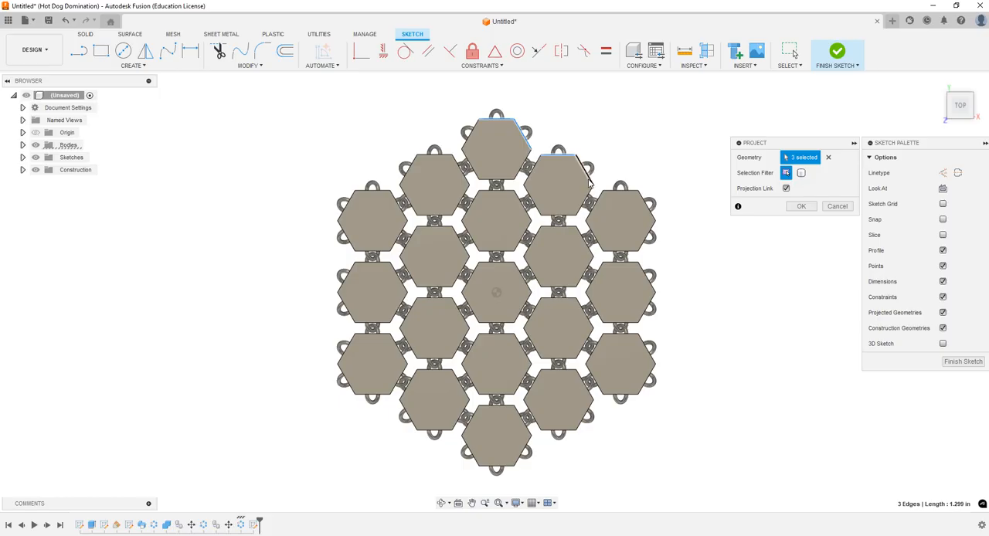
left_click(617, 191)
left_click(622, 191)
Step: Add the outer edges of the three links in the rightmost column to the projected geometry
scroll(650, 221, "up", 5)
left_click(621, 177)
left_click(636, 230)
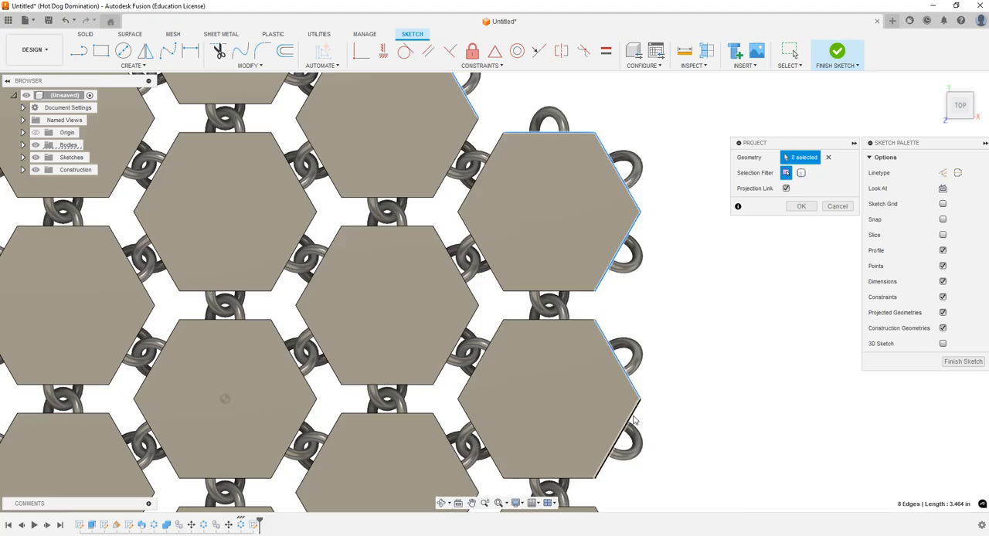
left_click(633, 421)
scroll(567, 187, "down", 4)
scroll(597, 375, "up", 4)
left_click(598, 356)
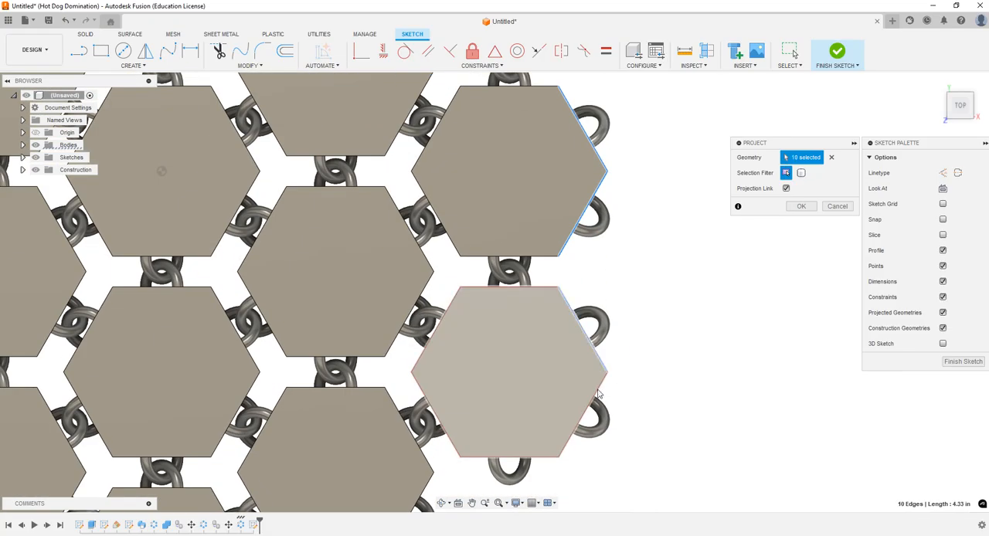
left_click(557, 455)
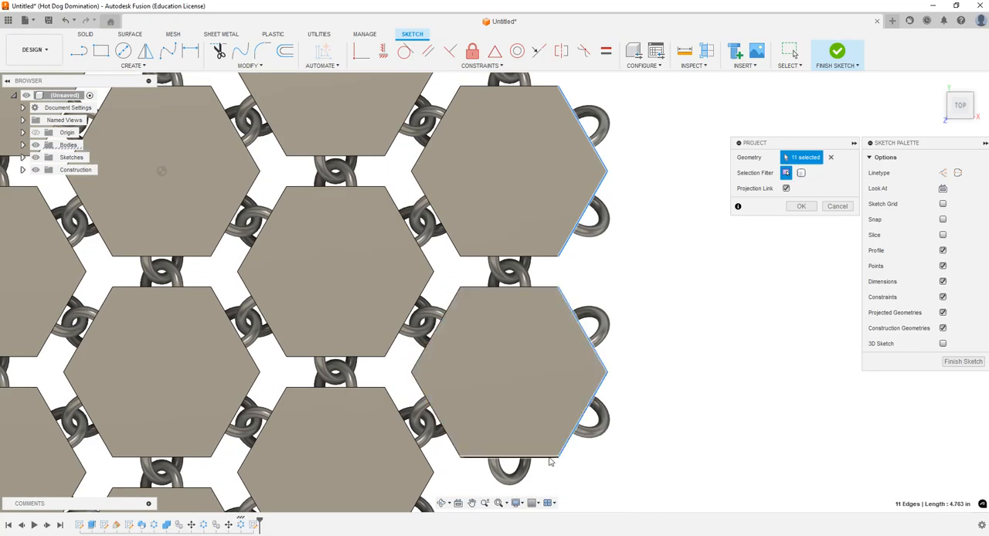
left_click(550, 458)
Step: Add the outer edges of the lower-right, bottommost and lower-left links to the projection
scroll(550, 457, "down", 4)
scroll(541, 347, "up", 4)
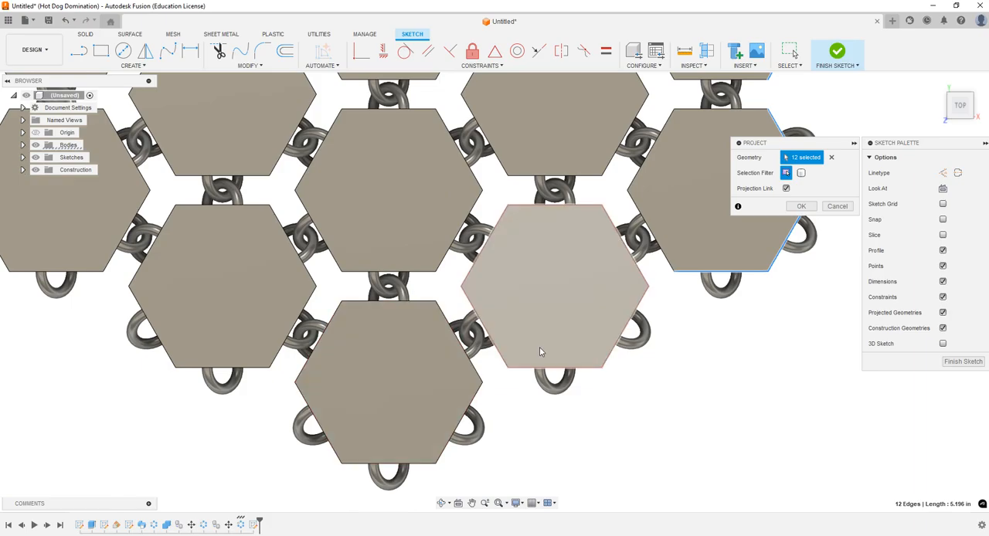
left_click(596, 368)
left_click(422, 465)
left_click(333, 448)
left_click(259, 368)
left_click(170, 356)
Step: Add the outer edges of the lower and middle links in the leftmost column to the projection
scroll(232, 365, "down", 4)
scroll(224, 366, "up", 4)
left_click(279, 335)
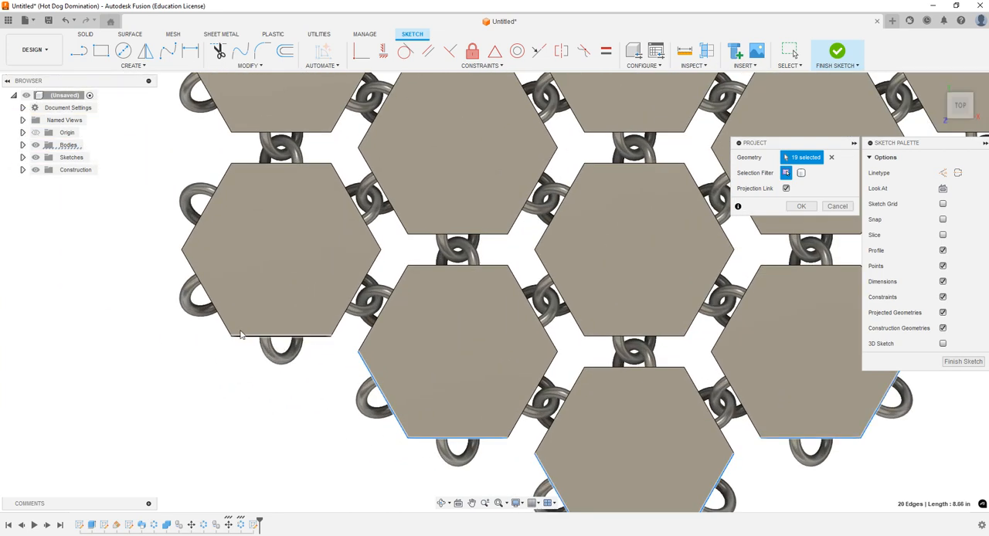
left_click(223, 323)
scroll(230, 272, "down", 3)
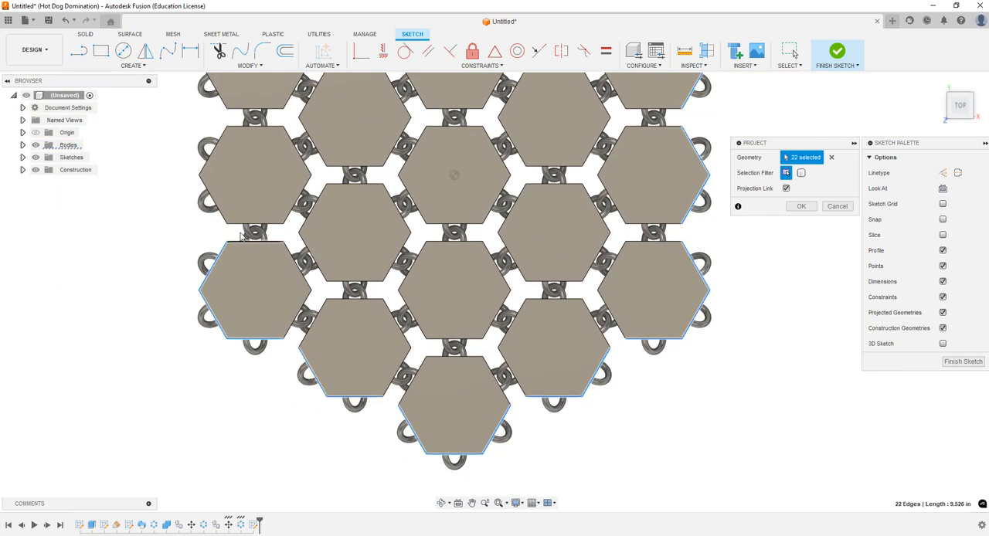
scroll(203, 131, "up", 4)
left_click(208, 165)
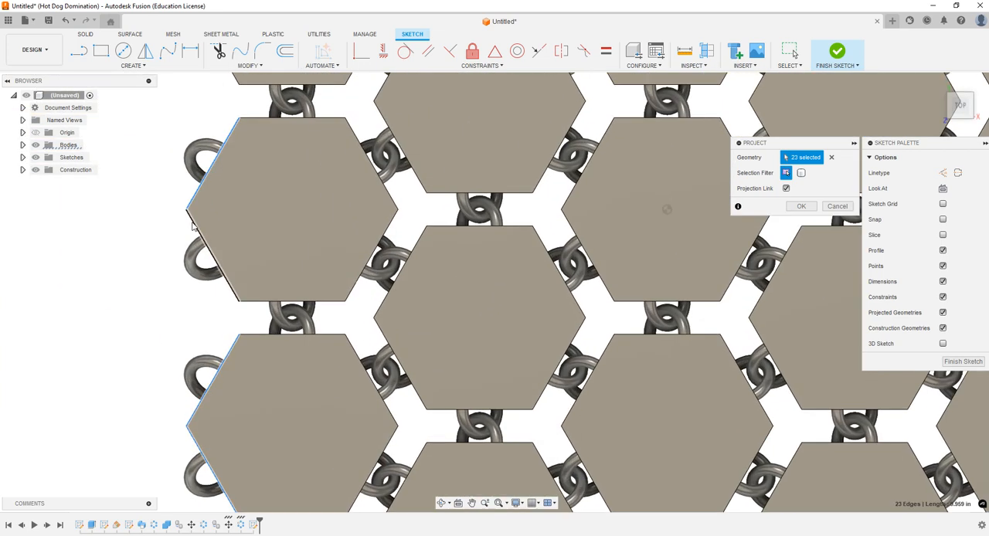
left_click(219, 266)
Step: Complete the projection with the outer edges of the upper link in the leftmost column, the upper-left link and the topmost link
scroll(228, 286, "down", 3)
scroll(238, 326, "down", 2)
scroll(240, 186, "up", 3)
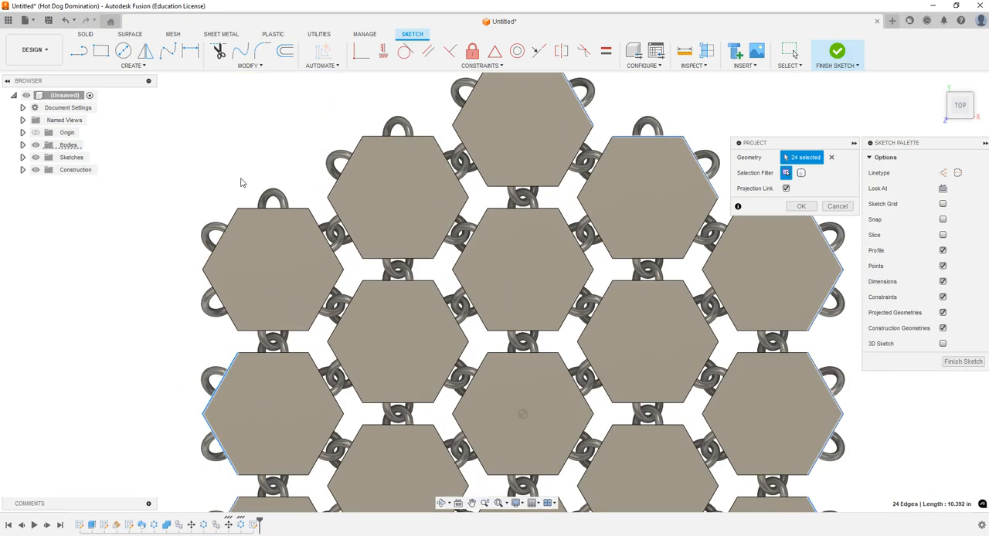
left_click(218, 294)
left_click(220, 243)
left_click(273, 211)
left_click(348, 167)
left_click(379, 141)
left_click(470, 97)
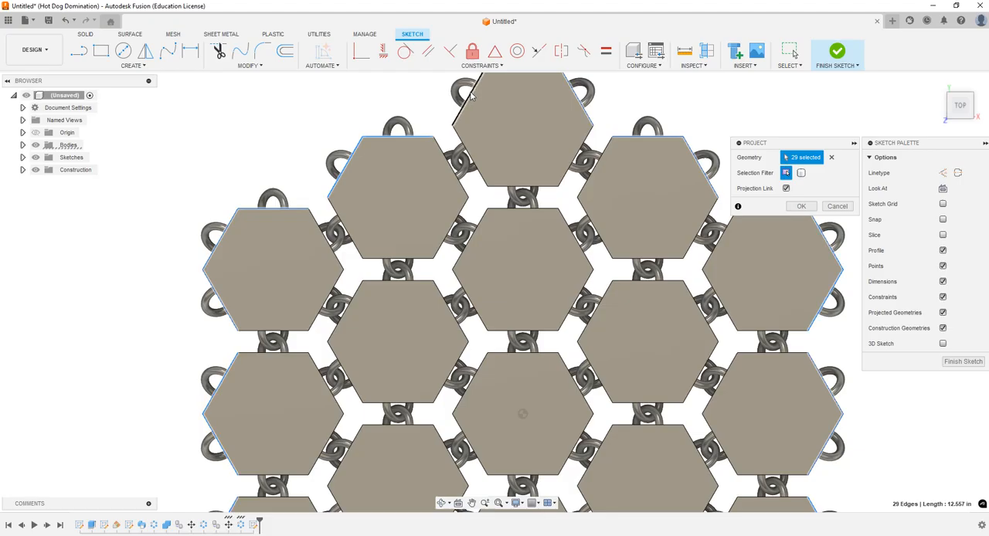
scroll(462, 232, "down", 3)
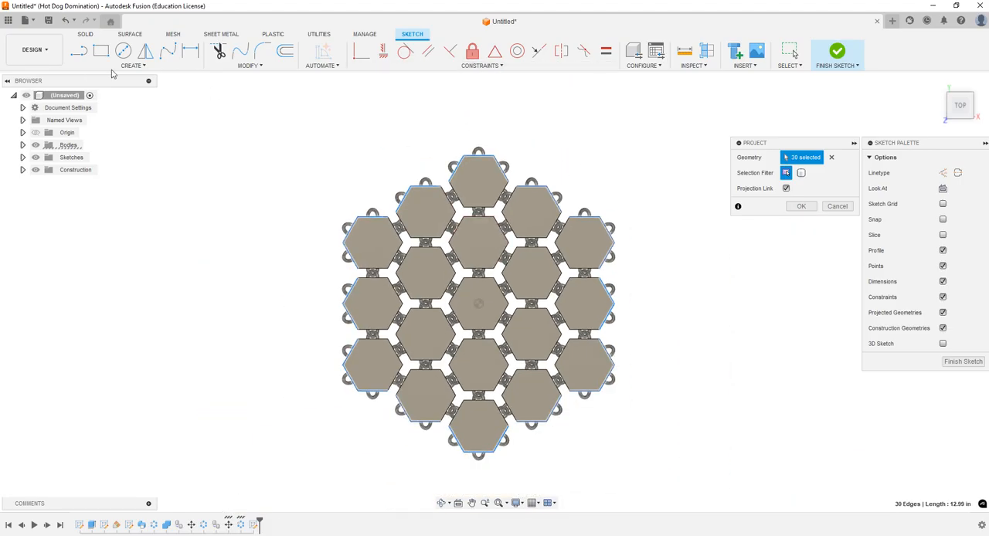
key("Return")
Step: Draw short lines bridging the gaps between the projected edges along the layout's upper-right and right sides
key("l")
left_click(509, 181)
left_click(516, 187)
left_click(562, 213)
left_click(569, 216)
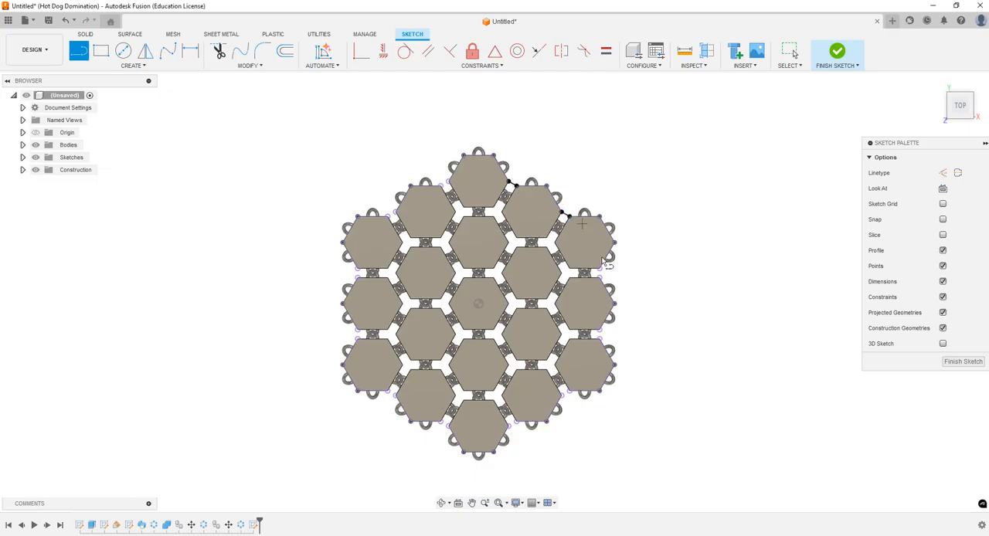
left_click(599, 268)
left_click(600, 278)
left_click(601, 334)
Step: Bridge the gaps between the projected edges along the layout's lower-right and lower-left sides with short lines
left_click(561, 396)
left_click(570, 391)
left_click(509, 426)
left_click(517, 422)
left_click(439, 422)
left_click(448, 425)
left_click(389, 394)
left_click(397, 390)
Step: Close the outline with short lines across the gaps on the layout's left and upper-left sides
left_click(359, 333)
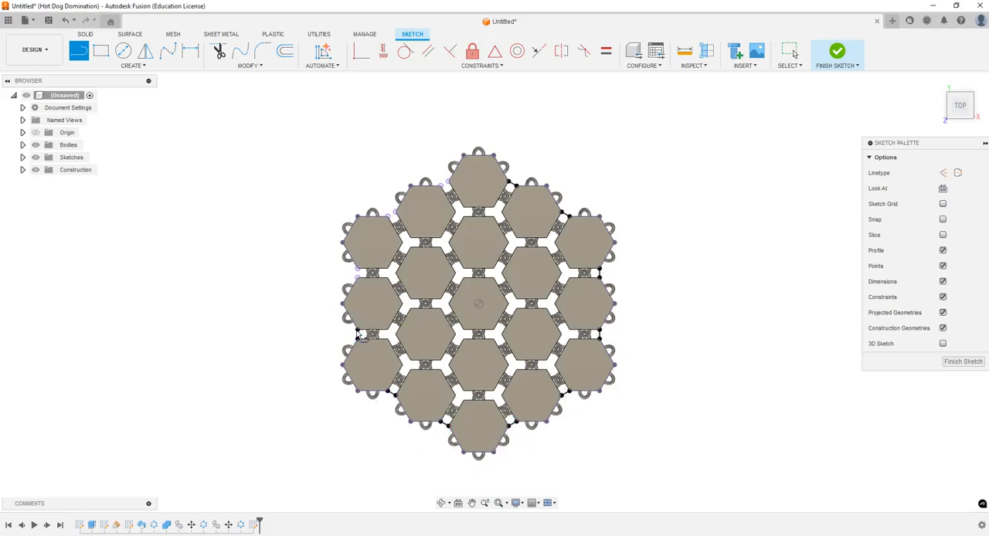
left_click(359, 278)
left_click(358, 269)
left_click(388, 216)
left_click(396, 212)
left_click(442, 185)
left_click(448, 182)
Step: Draw a circle centered on the origin that encloses the whole link layout, and finish the sketch
left_click(123, 51)
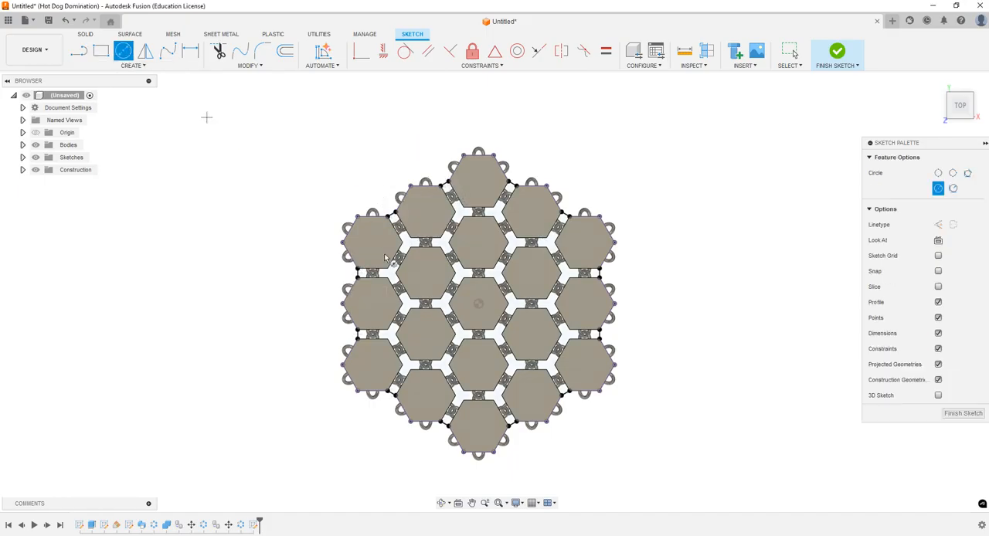
left_click(479, 304)
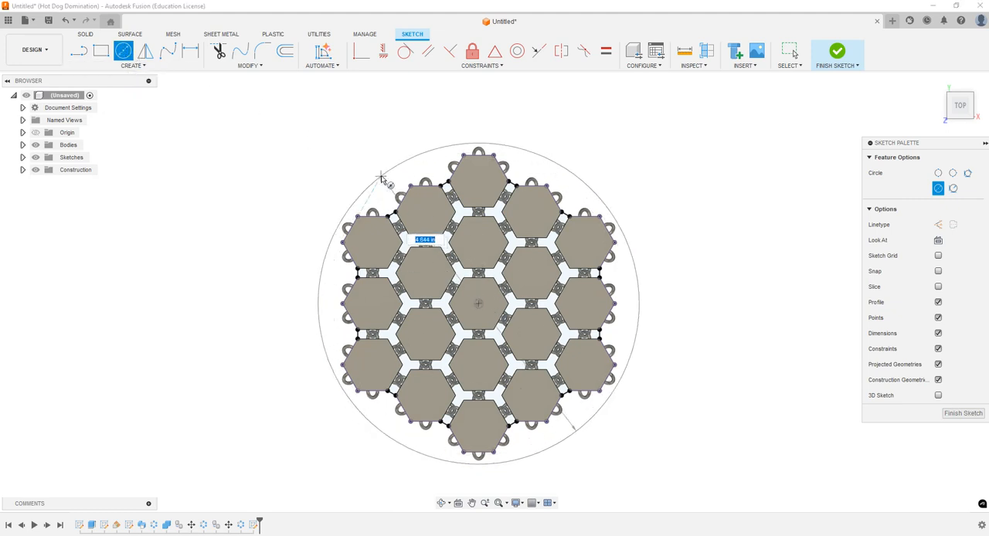
left_click(351, 157)
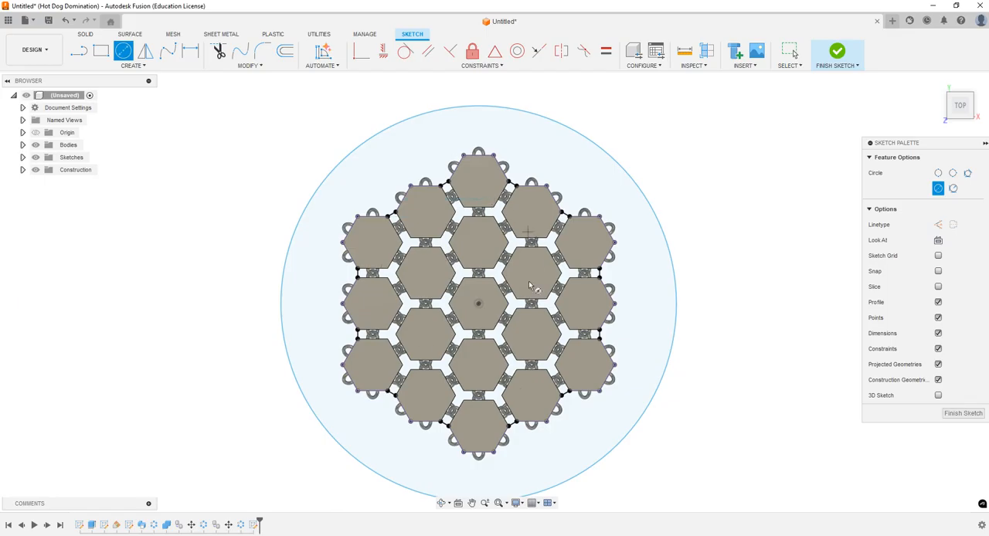
left_click(838, 51)
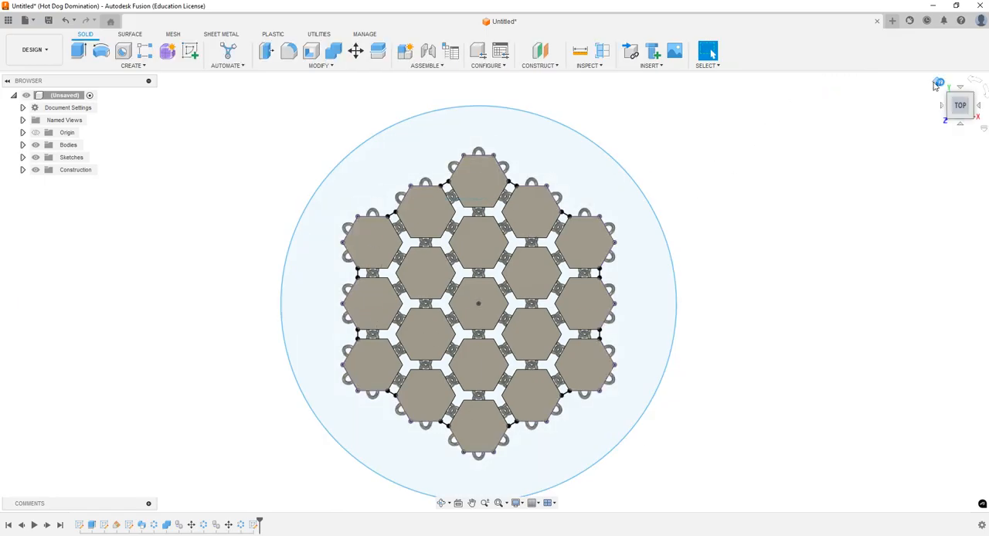
Step: Extrude the profile between the circle and the outline symmetrically as a cut to trim off the protruding outer loops
left_click(936, 82)
left_click(78, 51)
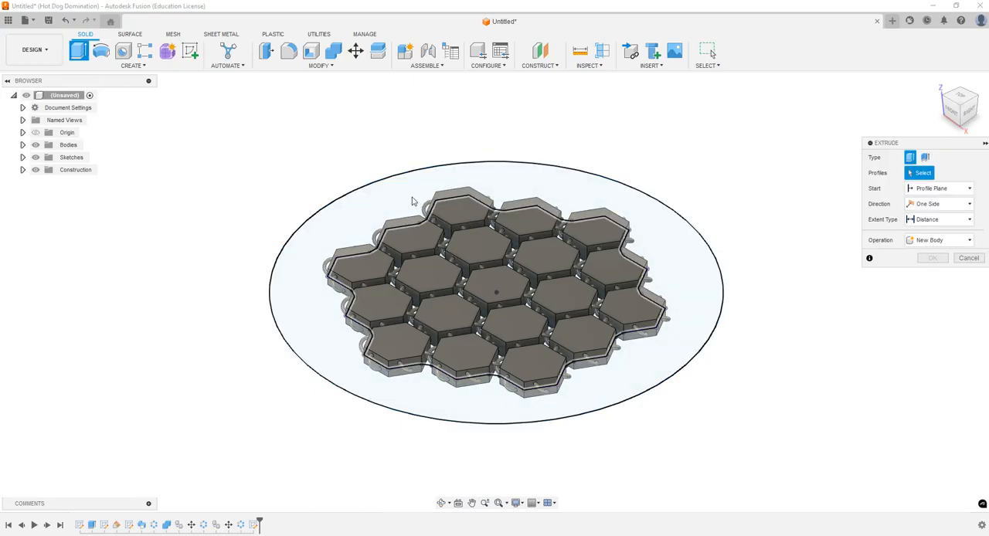
left_click(576, 202)
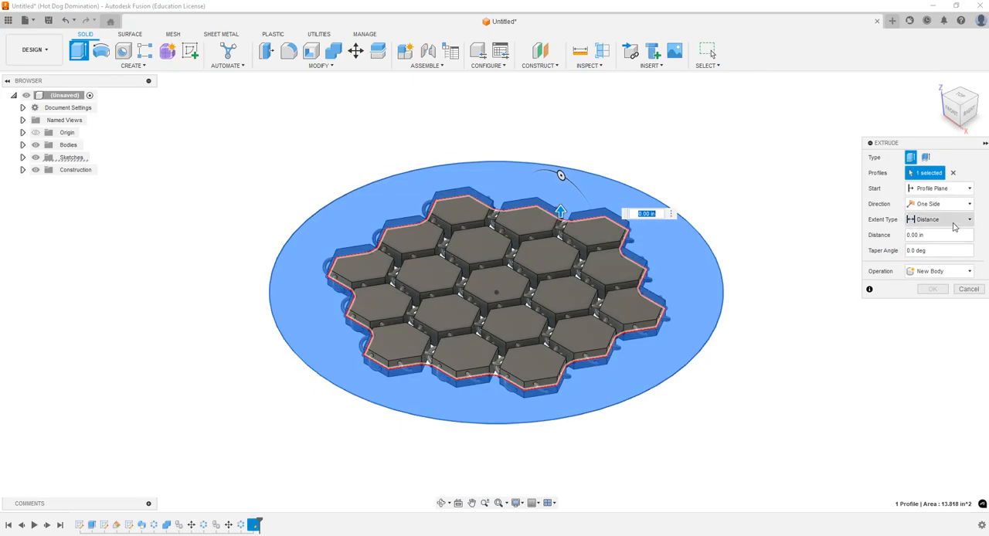
left_click(950, 222)
left_click(950, 204)
left_click(930, 239)
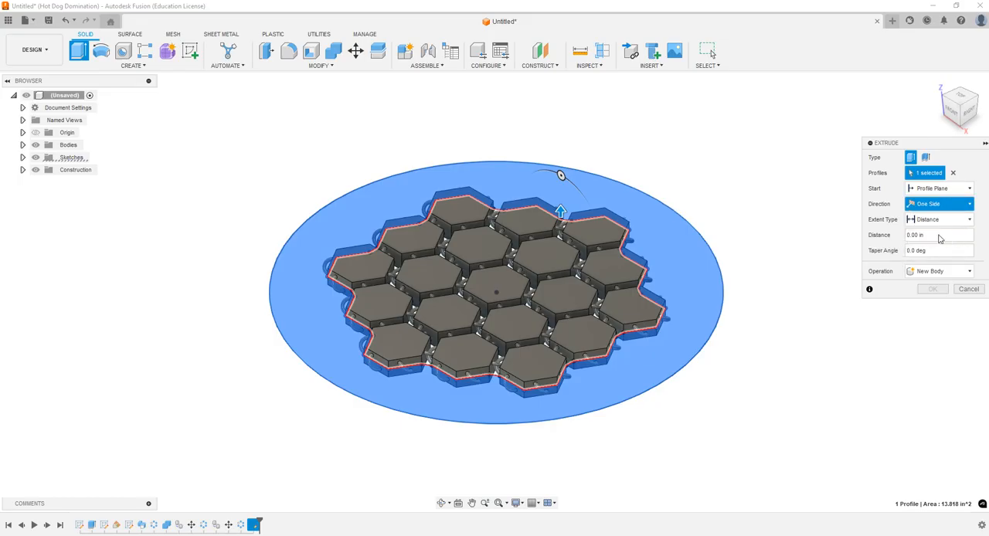
left_click_drag(560, 209, 561, 153)
left_click(932, 320)
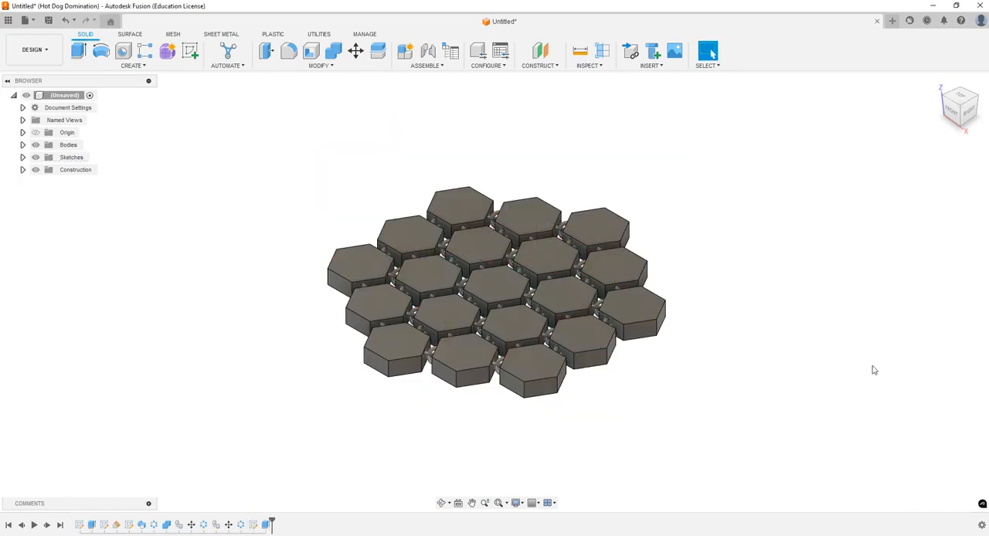
Step: Scale all link bodies uniformly about the origin point with a scale factor of 4.25/3.625
left_click(443, 503)
left_click_drag(471, 389, 494, 402)
key("Escape")
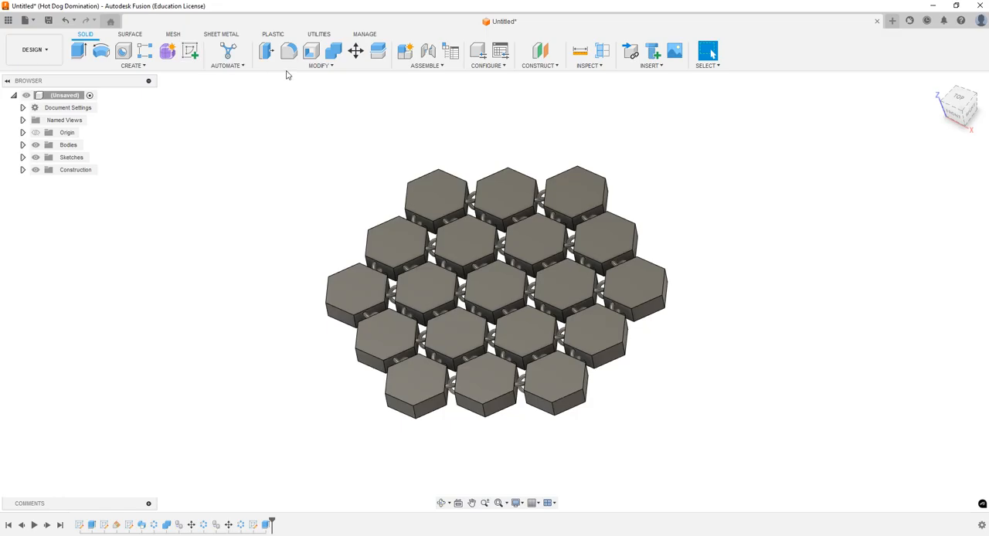
left_click(317, 67)
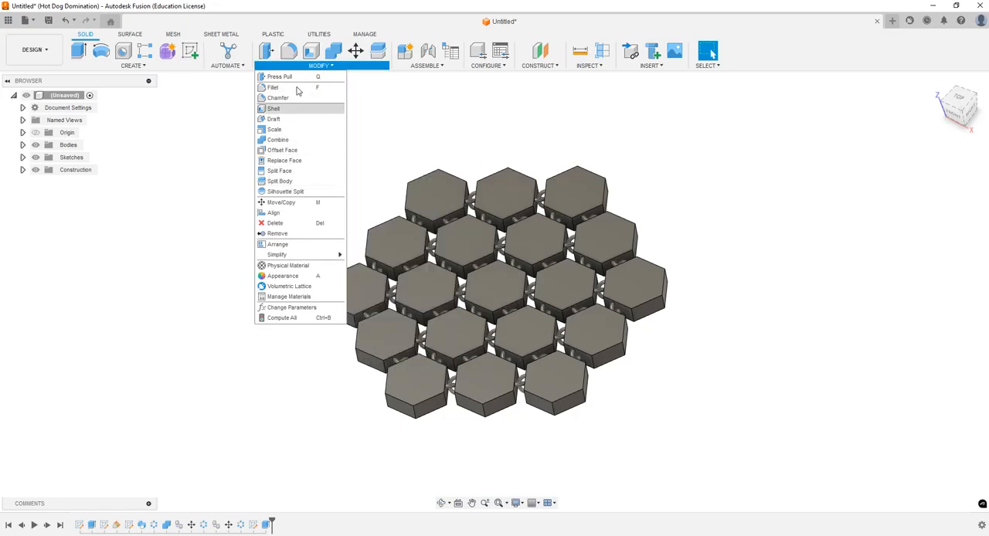
left_click(275, 130)
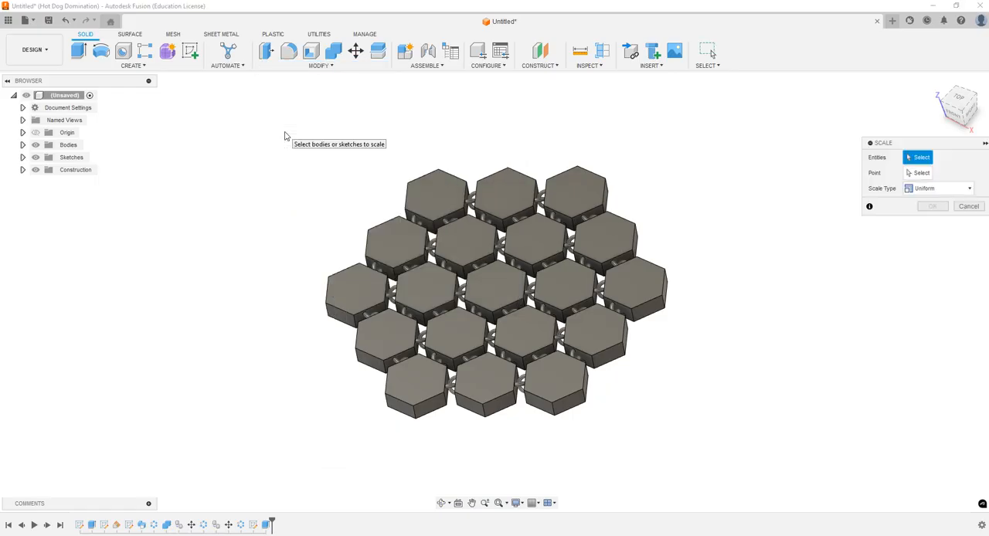
left_click_drag(258, 141, 761, 457)
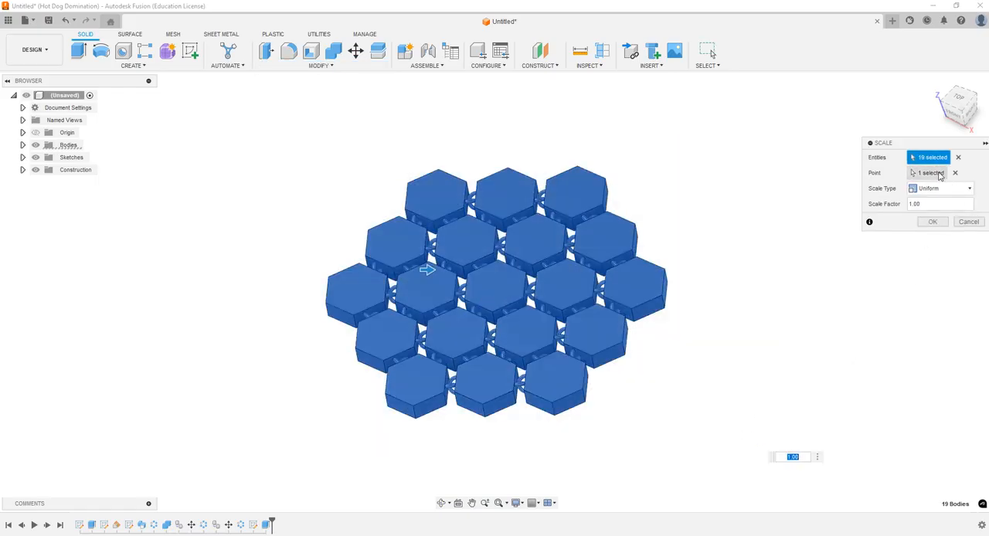
left_click(955, 173)
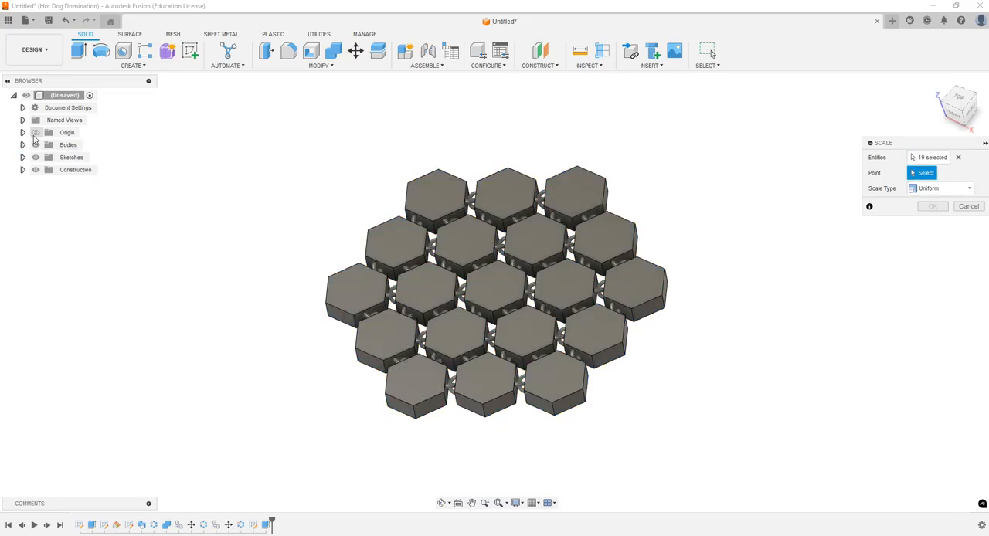
left_click(497, 292)
double_click(928, 206)
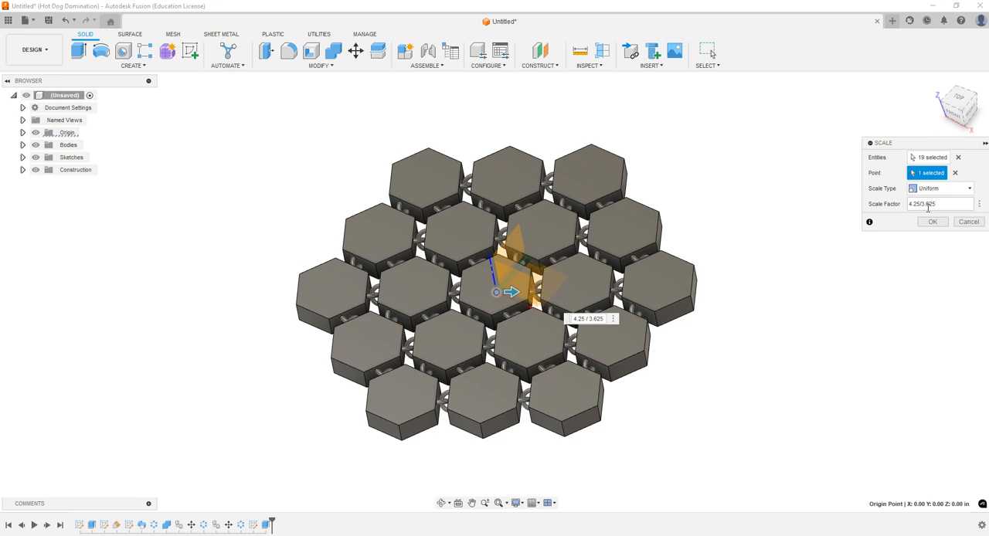
key("Return")
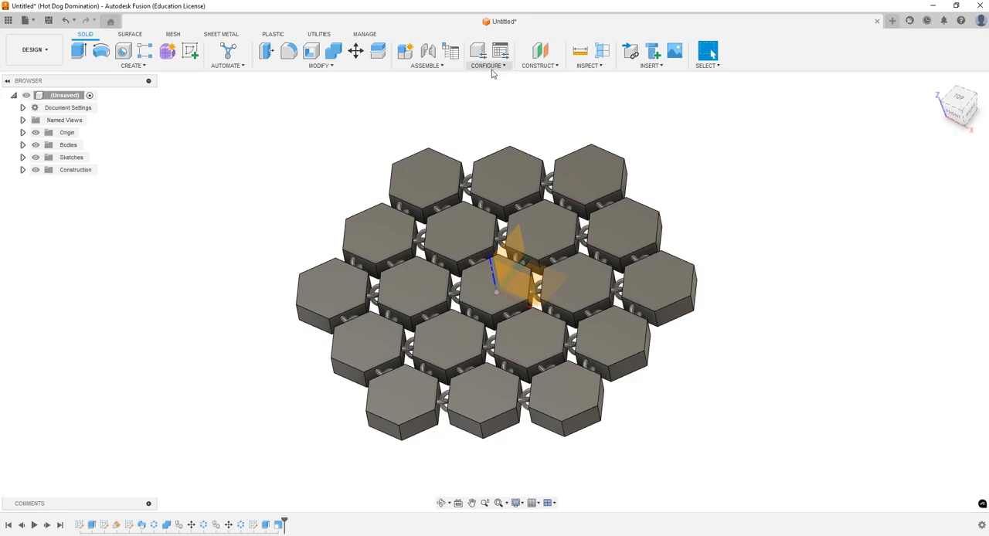
Step: Measure the scaled layout from the topmost link's outer edge to the bottommost link's outer edge
left_click(959, 101)
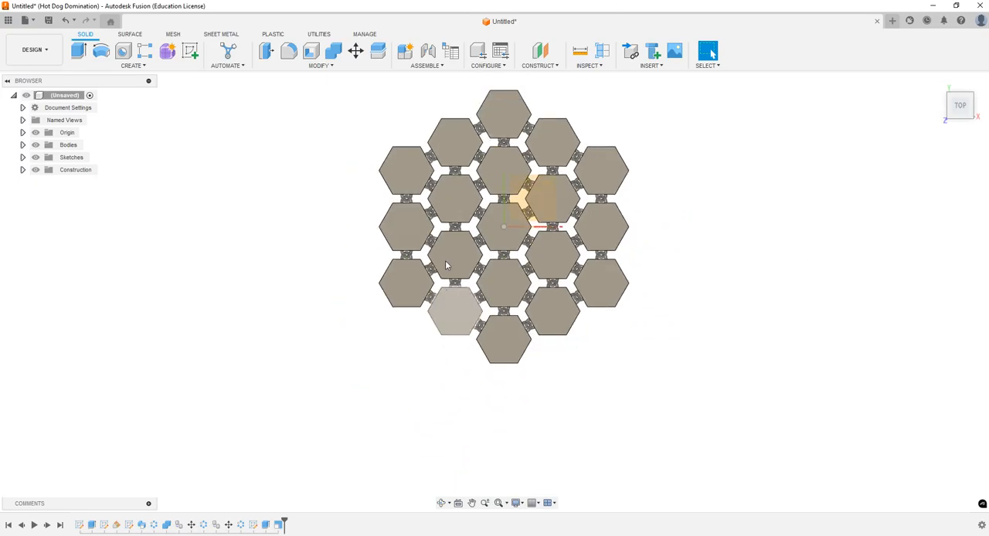
left_click(580, 51)
left_click(504, 91)
left_click(501, 363)
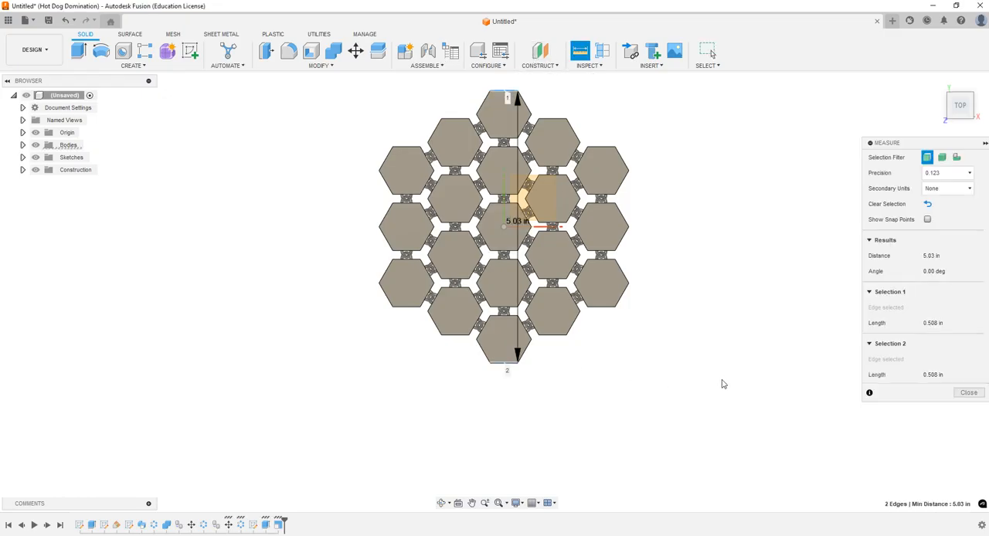
left_click(967, 393)
Step: Edit the existing scale feature of the link bodies and set its uniform scale factor to 3.625/4.25
double_click(278, 524)
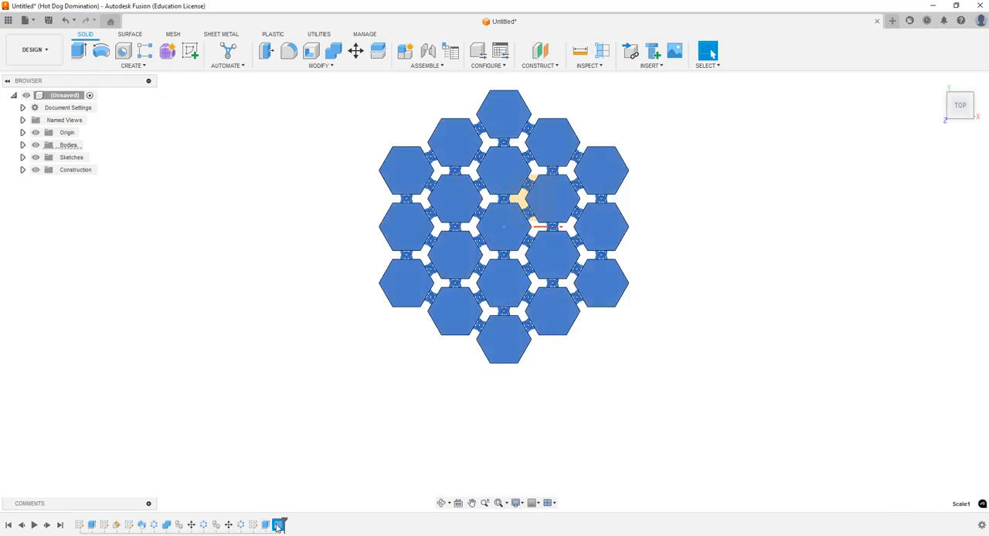
left_click(947, 203)
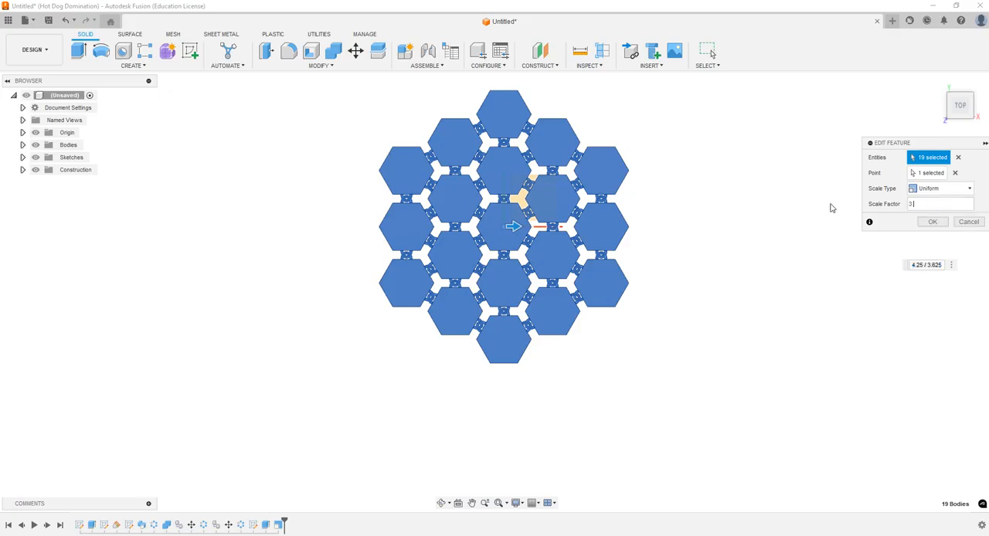
type("3.625/4.25")
key("Return")
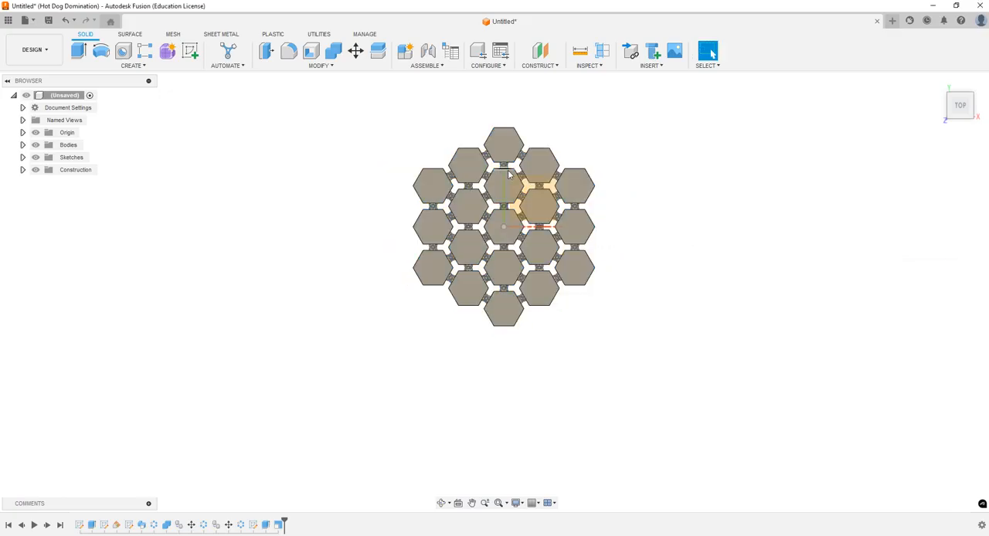
Step: Measure the rescaled layout between the outer edges of the topmost and bottommost links
scroll(508, 174, "up", 3)
key("i")
left_click(505, 99)
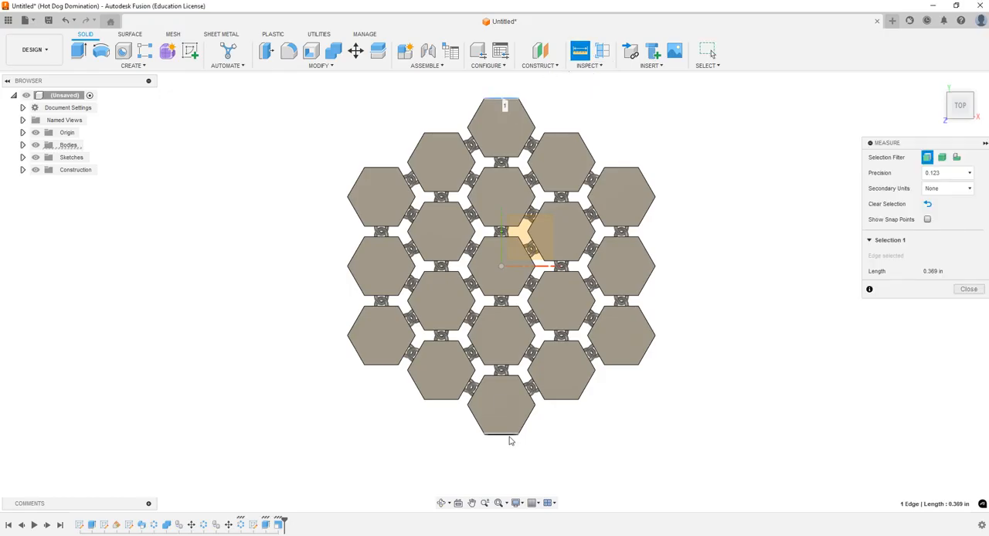
left_click(508, 435)
scroll(516, 269, "up", 3)
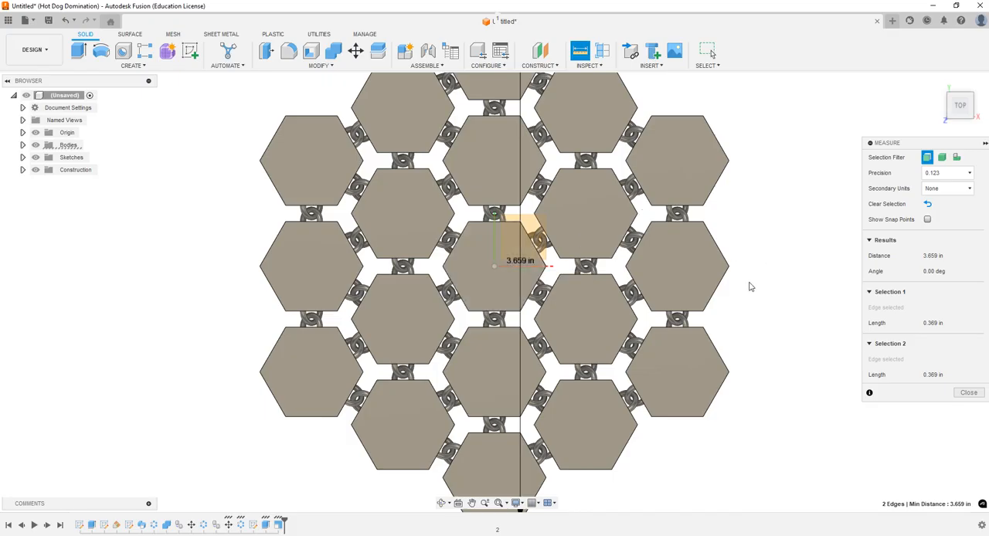
key("Escape")
Step: Remove the scale feature and measure the unscaled layout from the topmost link's outer edge to the bottommost link's outer edge
scroll(597, 337, "down", 1)
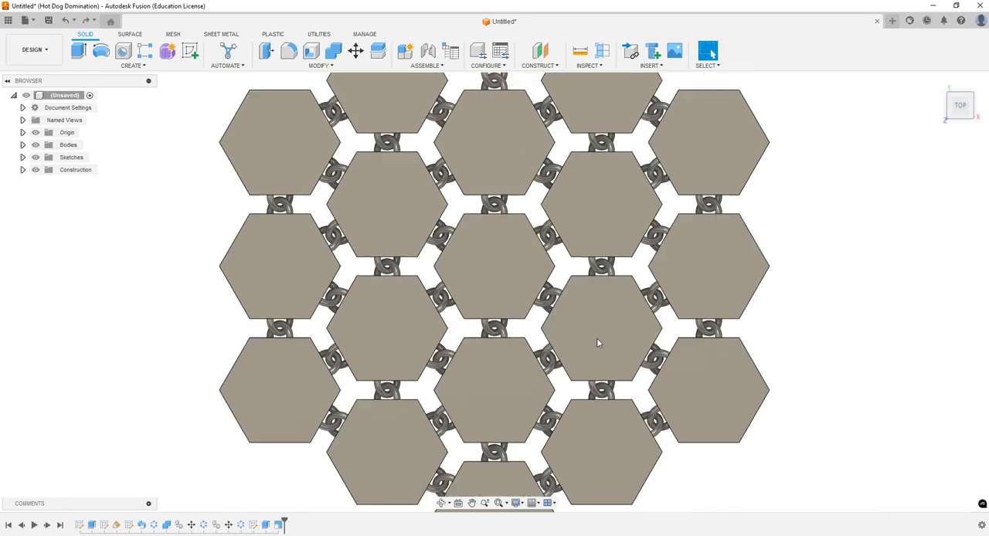
scroll(538, 185, "down", 2)
scroll(538, 186, "down", 2)
key("i")
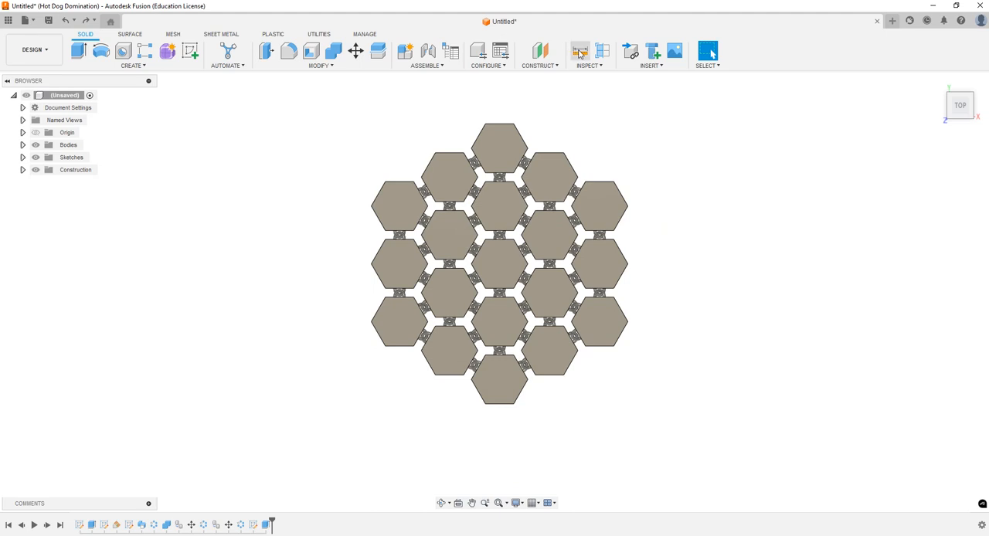
left_click(500, 124)
left_click(503, 404)
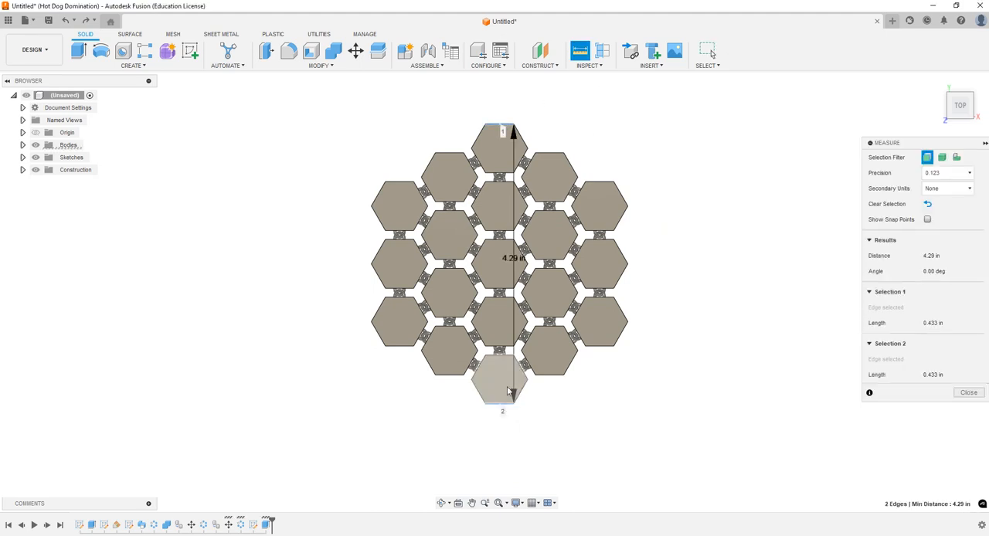
left_click(969, 393)
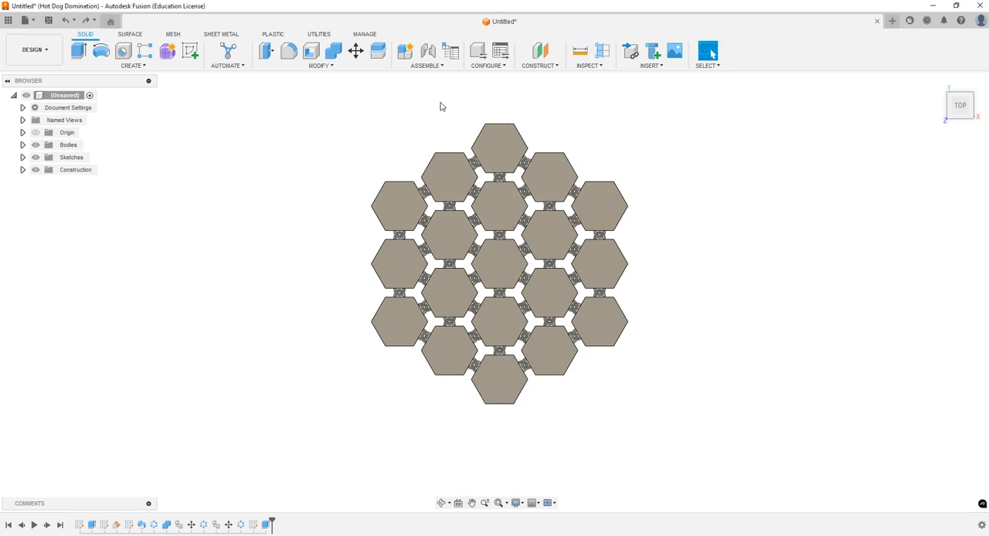
Step: Start a new Scale operation on all 19 link bodies, using the origin point as the scaling point
left_click(313, 68)
left_click(294, 134)
left_click_drag(313, 104, 714, 444)
left_click(955, 173)
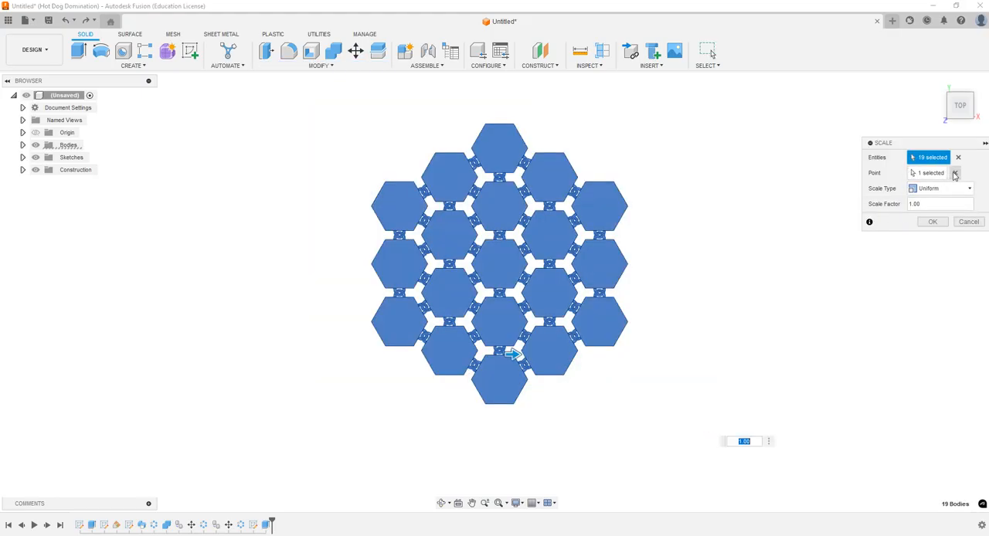
left_click(35, 134)
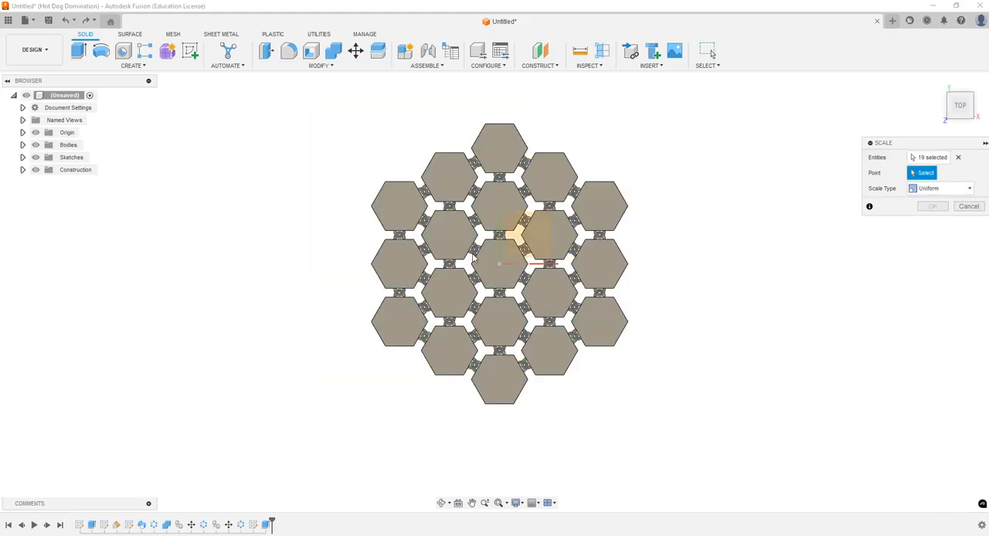
left_click(499, 264)
double_click(934, 205)
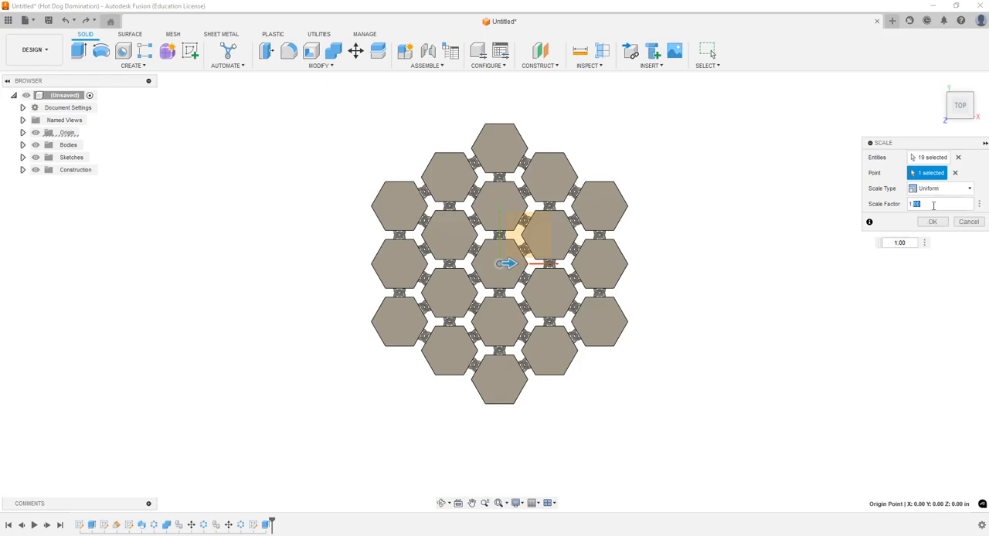
Step: Scale the bodies non-uniformly with X and Y factors of 3.625/4.29 and a Z factor of 1
left_click(966, 189)
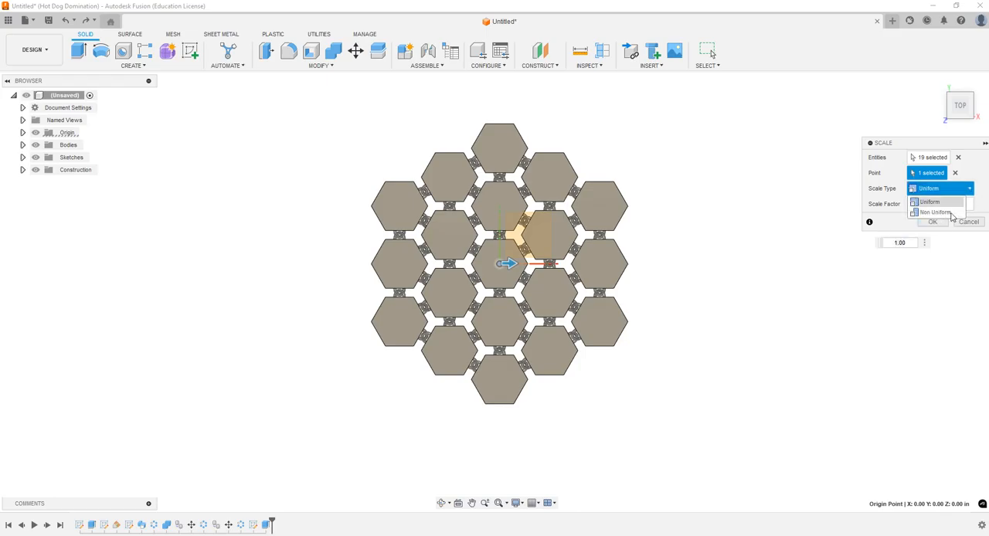
left_click(950, 214)
left_click(442, 503)
left_click_drag(486, 445, 506, 381)
left_click(933, 204)
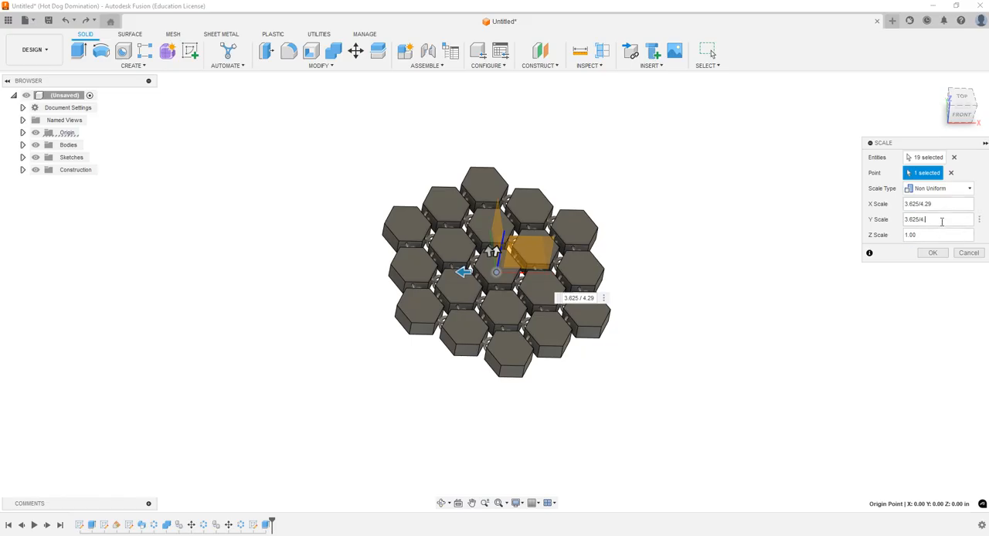
key("Return")
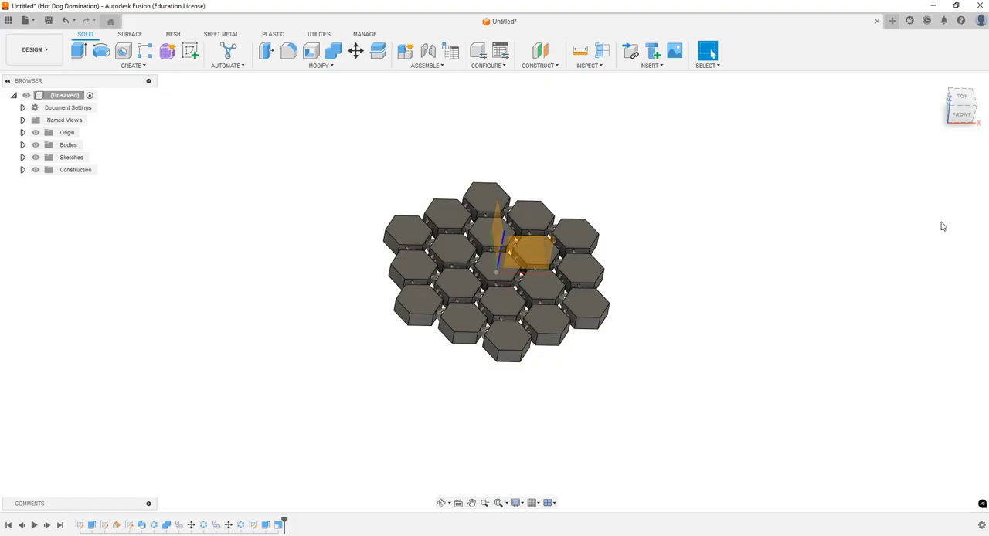
Step: Hide the origin and measure the scaled layout between the topmost and bottommost links' outer edges
left_click(35, 132)
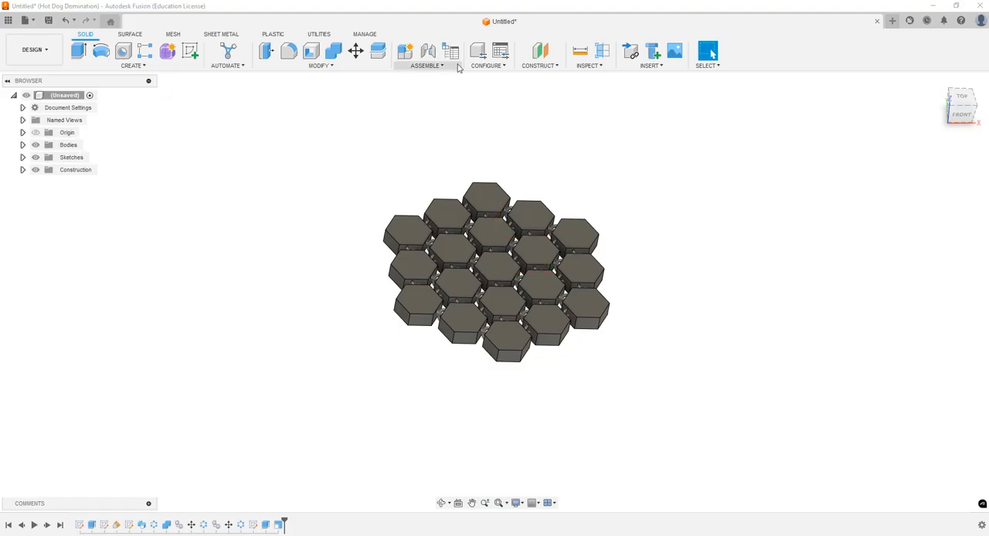
left_click(579, 51)
left_click(485, 185)
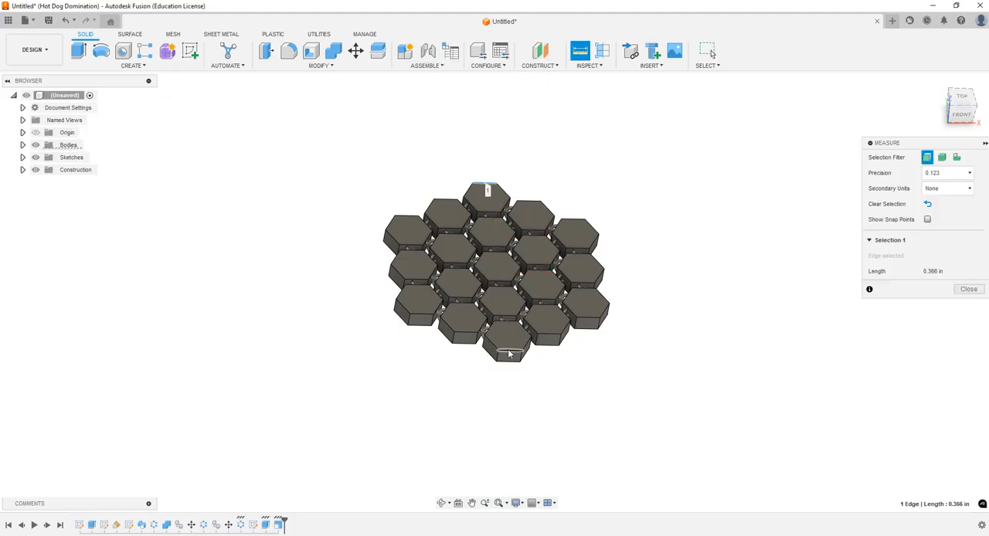
left_click(508, 345)
scroll(512, 270, "up", 3)
scroll(513, 271, "up", 2)
scroll(512, 271, "down", 6)
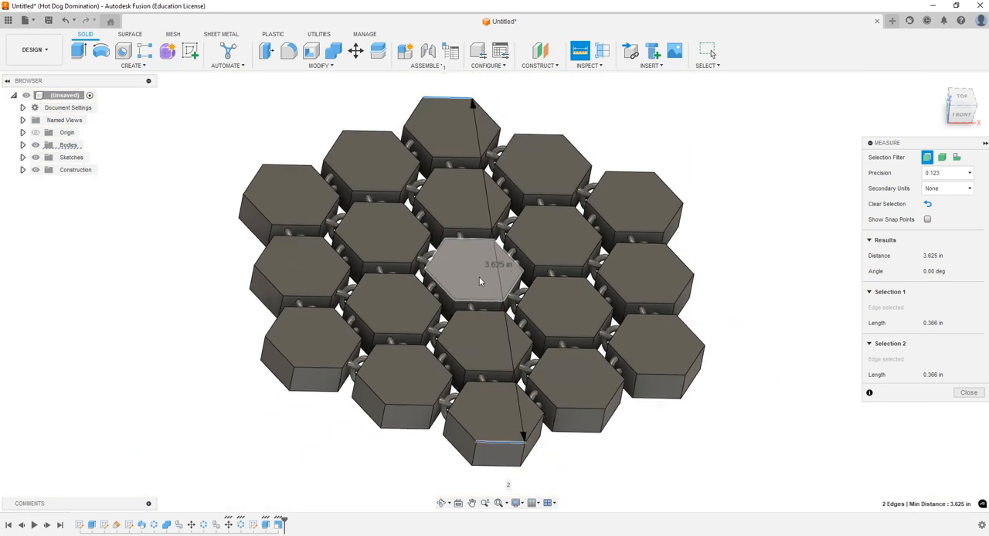
key("Escape")
Step: Examine the scaled link layout and its interlocking loops from several angles and distances
left_click(441, 503)
mouse_move(444, 356)
left_mouse_down()
mouse_move(420, 338)
mouse_move(406, 348)
mouse_move(468, 360)
mouse_move(451, 370)
left_mouse_up()
scroll(460, 282, "down", 2)
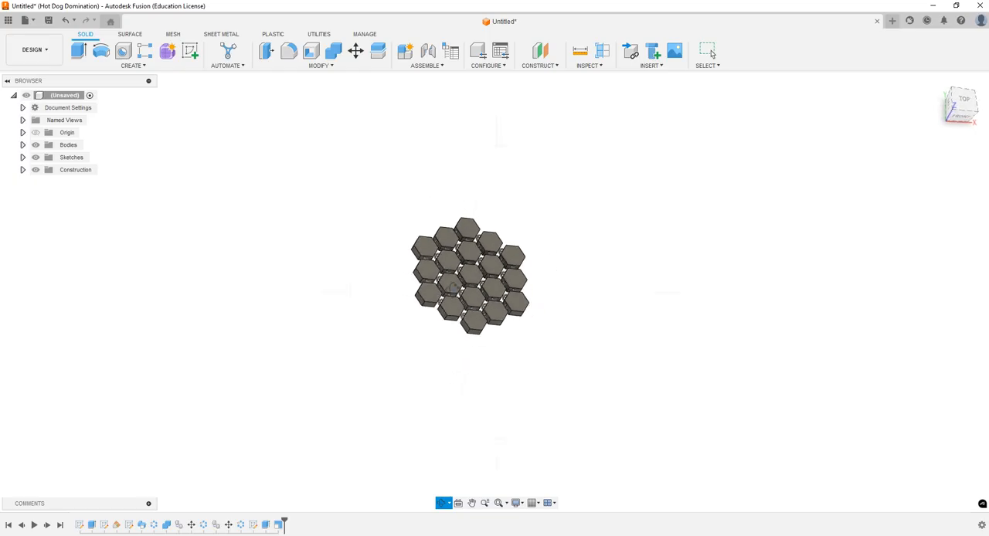
scroll(464, 279, "up", 4)
left_click_drag(433, 151, 422, 139)
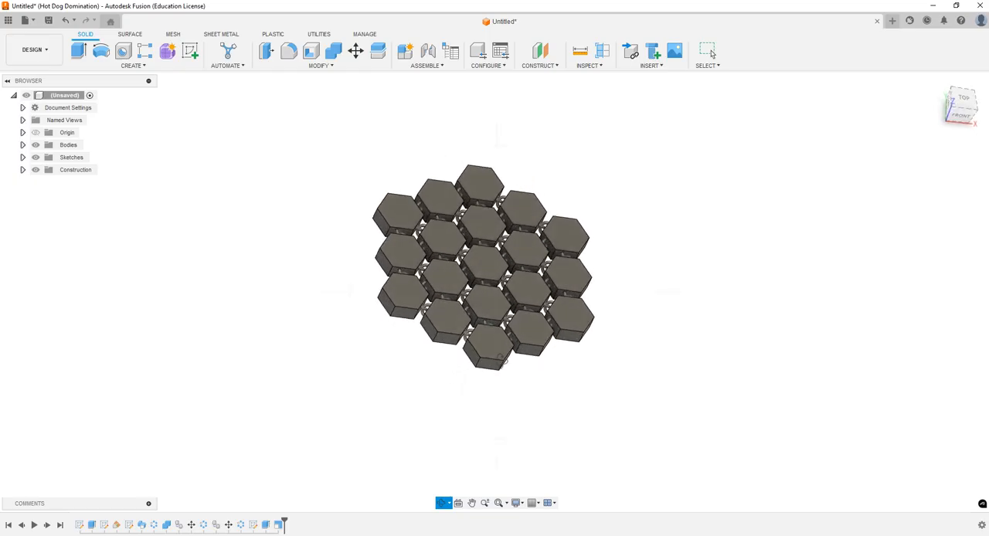
key("Escape")
left_click(472, 506)
left_click_drag(493, 392, 455, 419)
left_click(445, 503)
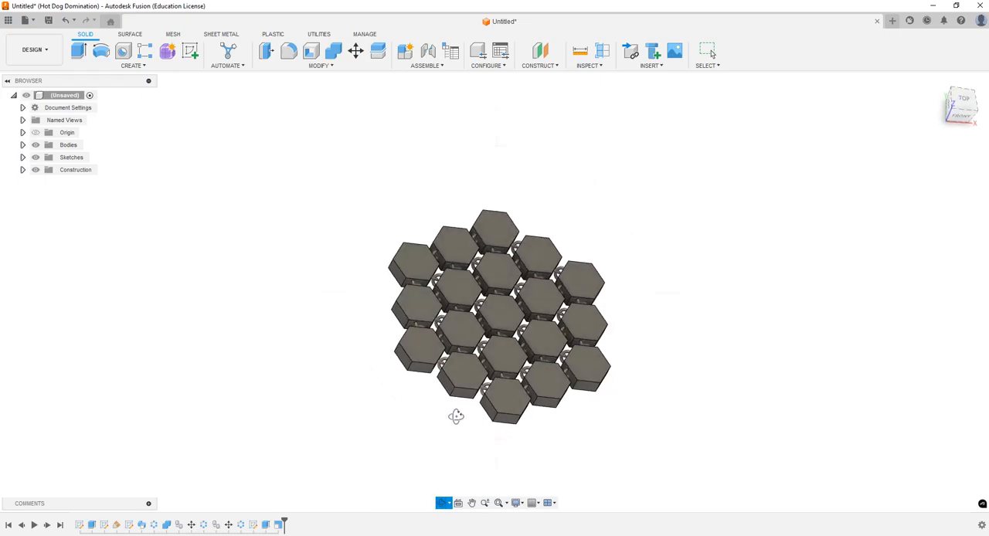